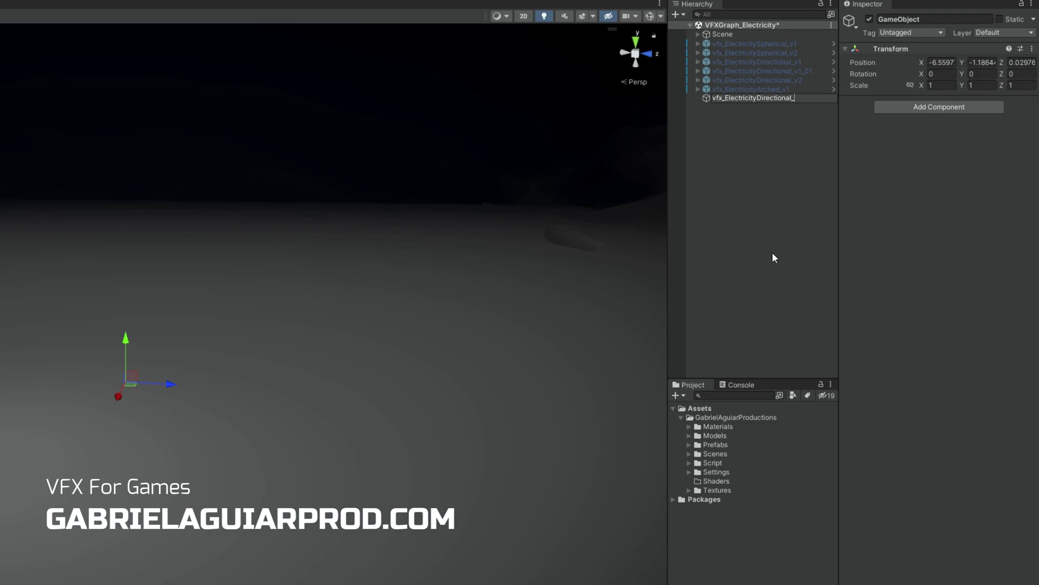
Step: Name the new empty object vfx_ElectricityDirectional_tut, reset its transform, and set its position to Y 1.5 and Z -1
{"action": "key", "text": "Return"}
{"action": "left_click", "coordinate": [1032, 49]}
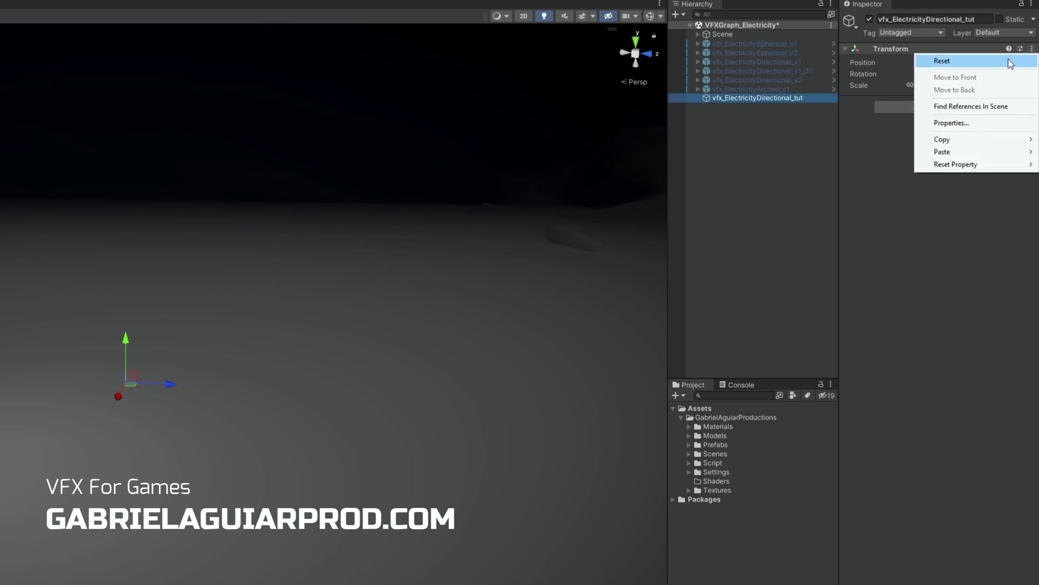
{"action": "left_click", "coordinate": [1001, 61]}
{"action": "type", "text": "1.5"}
{"action": "key", "text": "Tab"}
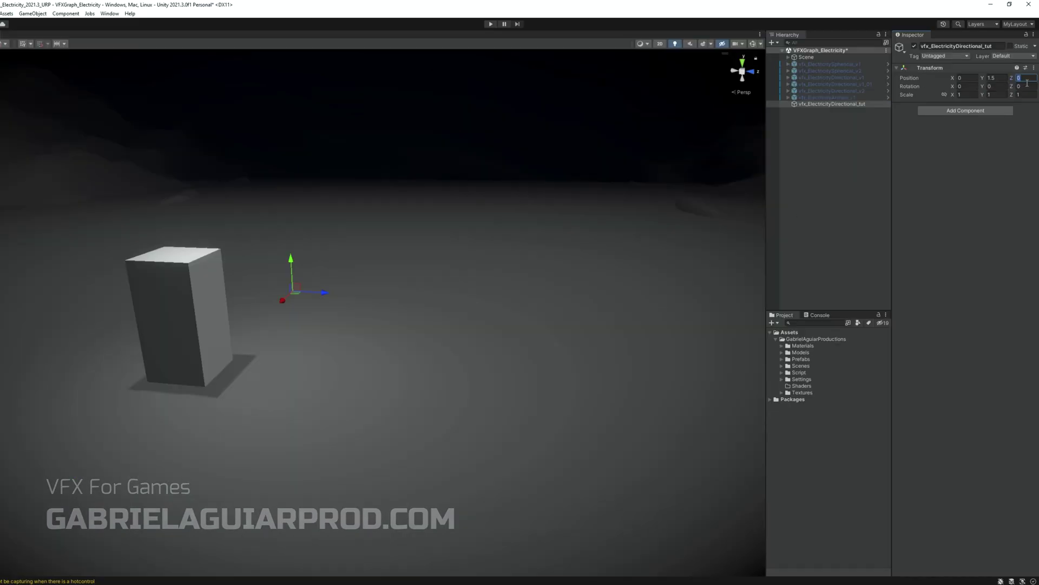
{"action": "type", "text": "-1"}
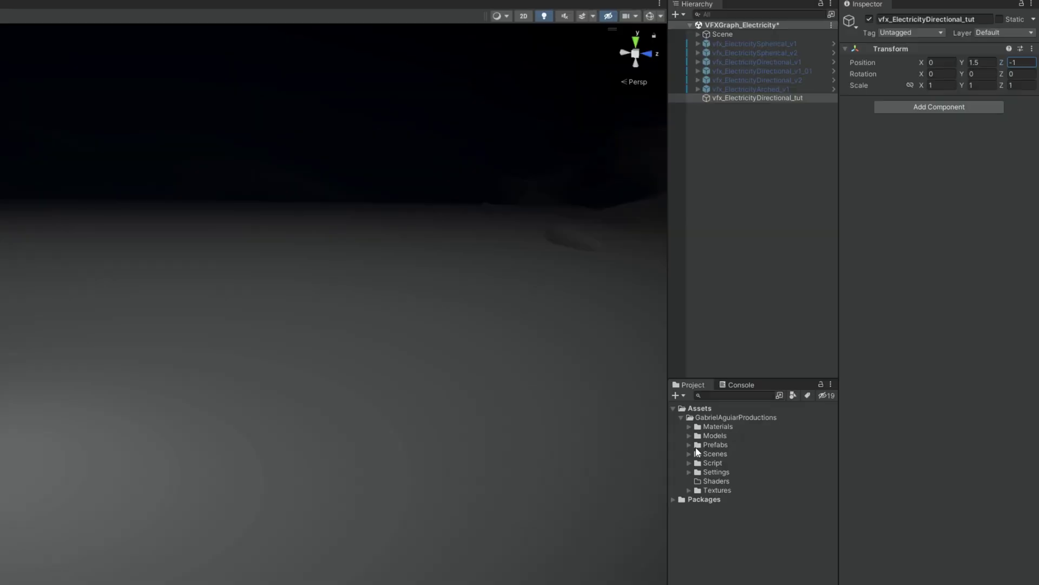
Step: Create a Visual Effect Graph named vfxgraph_DirectionalElectricity_tut in the VFXGraphs folder under Prefabs
{"action": "left_click", "coordinate": [689, 445]}
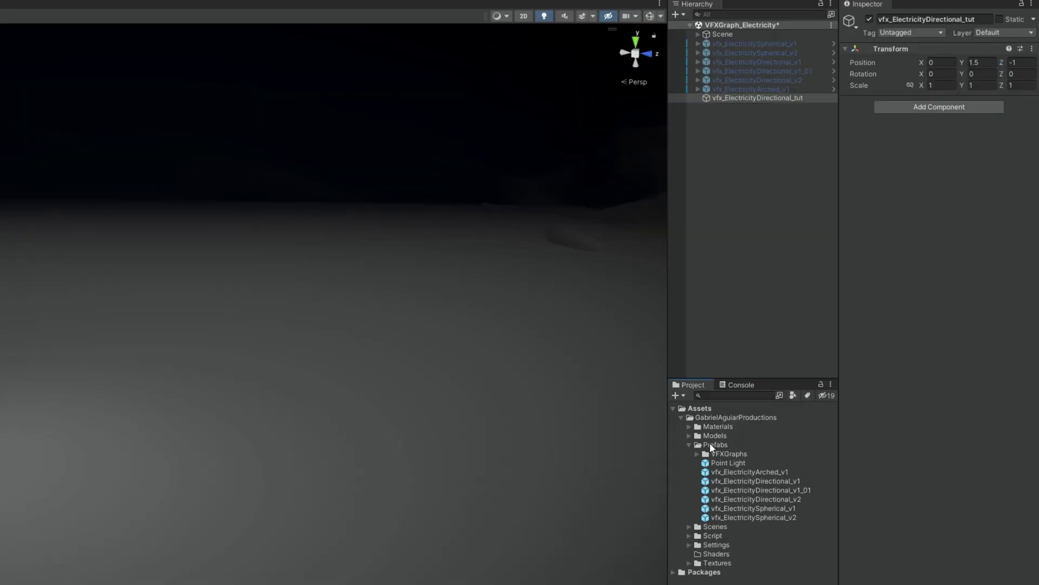
{"action": "left_click", "coordinate": [698, 454]}
{"action": "left_click", "coordinate": [733, 453]}
{"action": "right_click", "coordinate": [749, 453]}
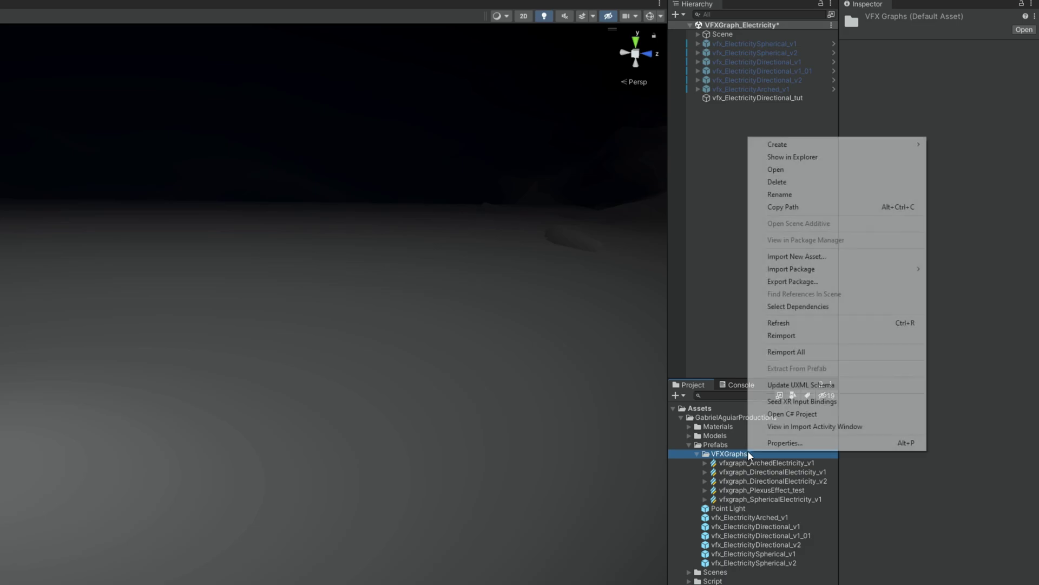
{"action": "mouse_move", "coordinate": [872, 144]}
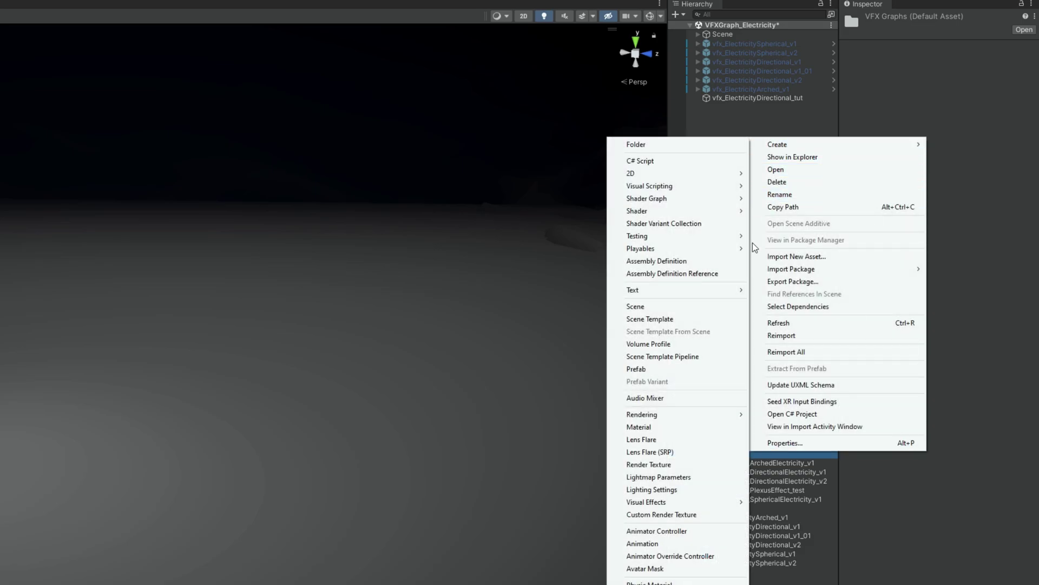
{"action": "mouse_move", "coordinate": [720, 504]}
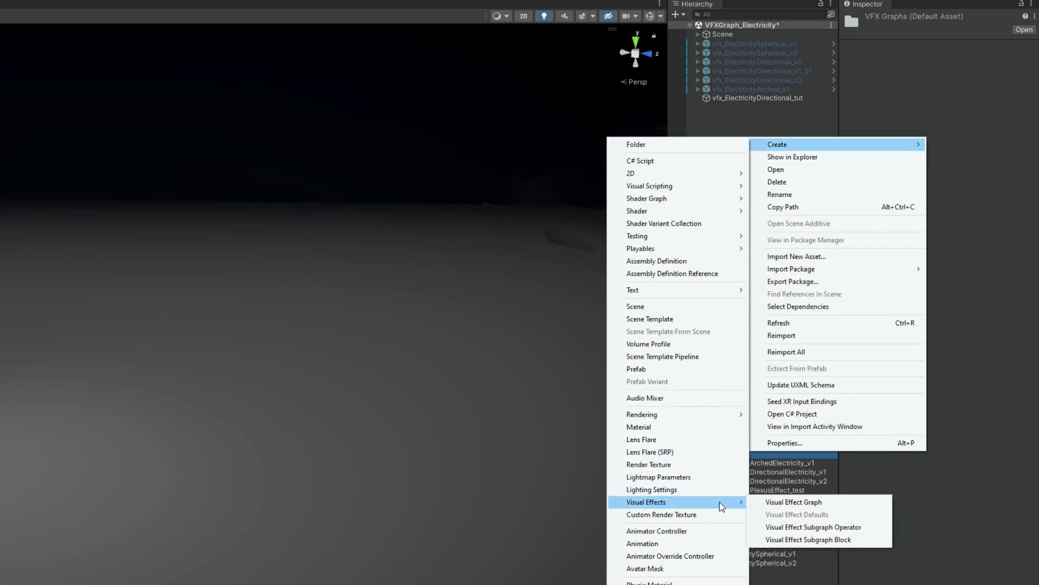
{"action": "left_click", "coordinate": [763, 502]}
{"action": "type", "text": "vfxgraph_D"}
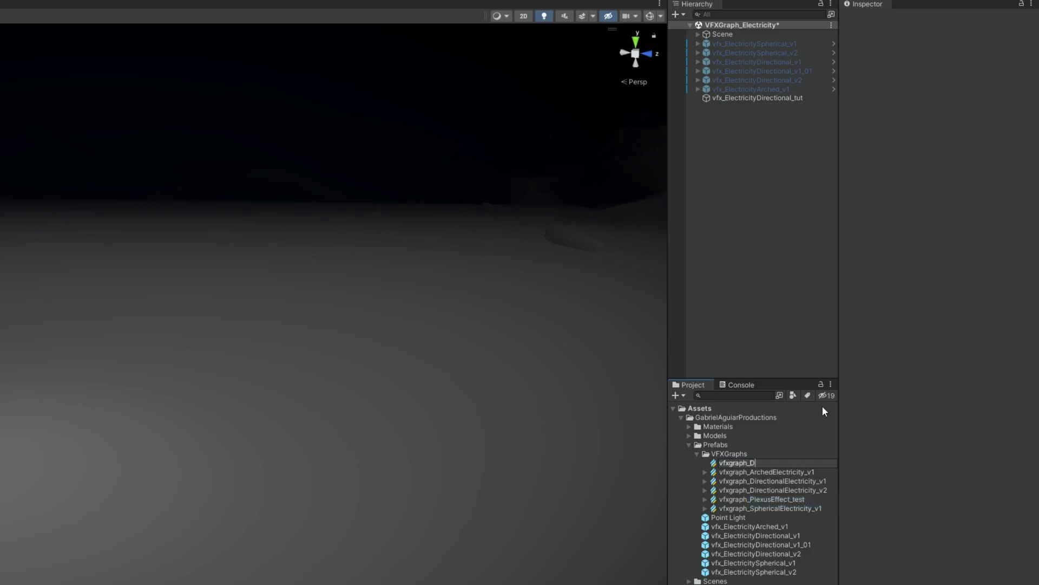
{"action": "type", "text": "irectionalElectricity_tut"}
{"action": "key", "text": "Return"}
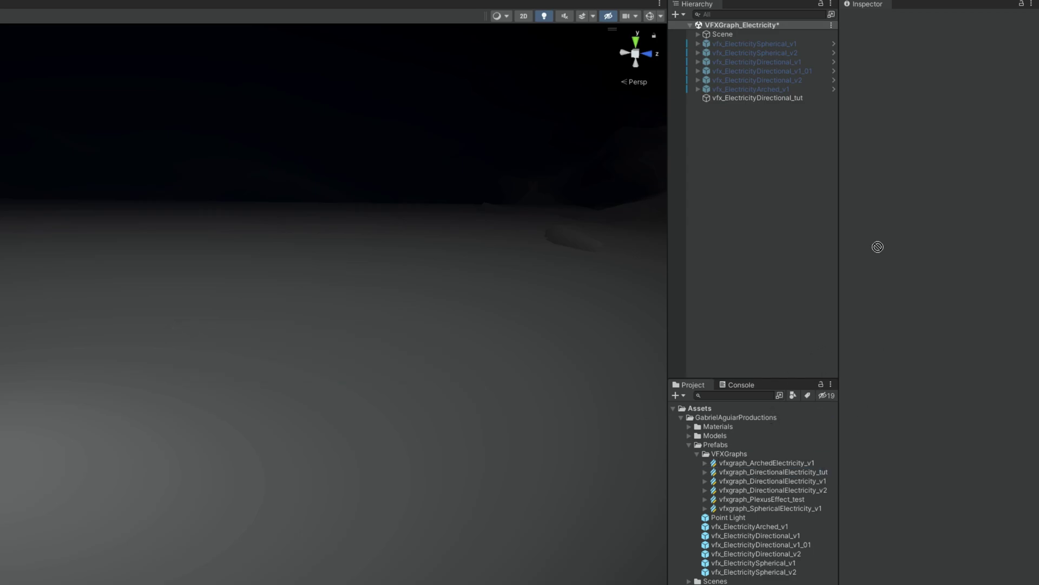
Step: Place vfxgraph_DirectionalElectricity_tut in the scene as a child of vfx_ElectricityDirectional_tut and reset its transform
{"action": "left_click_drag", "start_coordinate": [785, 97], "coordinate": [784, 97]}
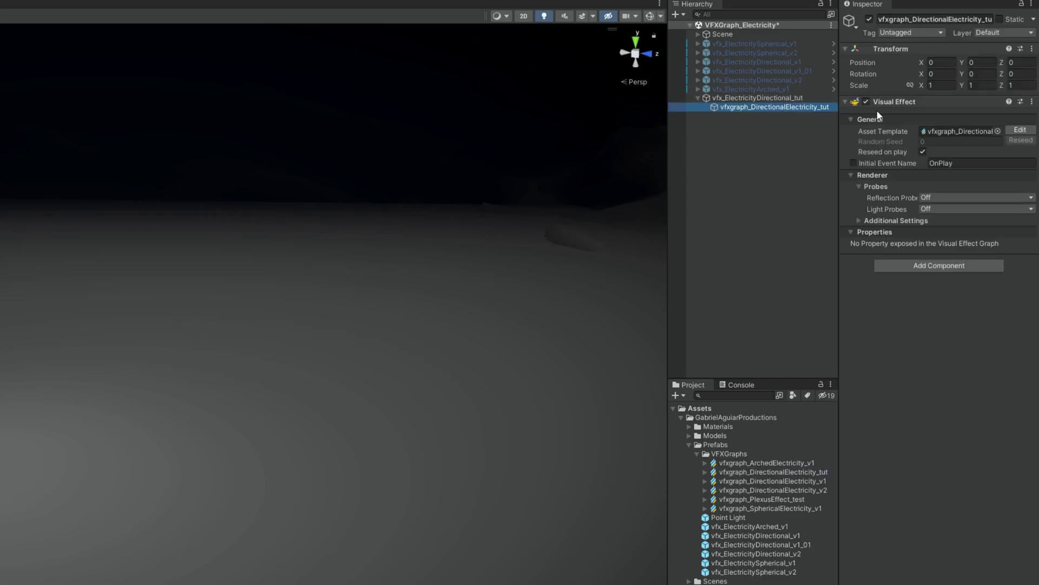
{"action": "left_click", "coordinate": [1032, 48]}
{"action": "left_click", "coordinate": [1008, 58]}
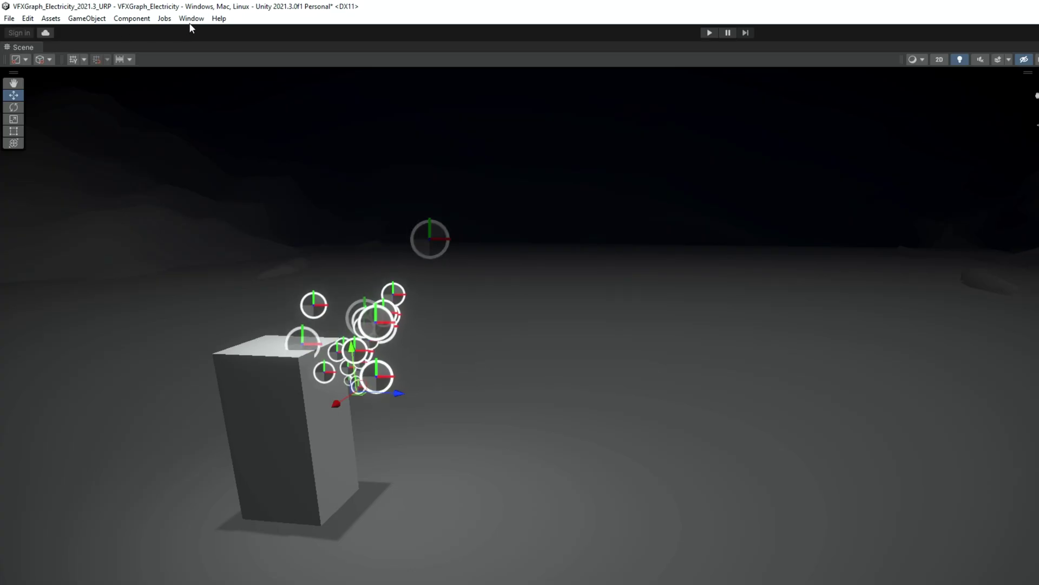
Step: Check the Visual Effect Graph package entry in the Package Manager's Unity Registry list
{"action": "left_click", "coordinate": [190, 19]}
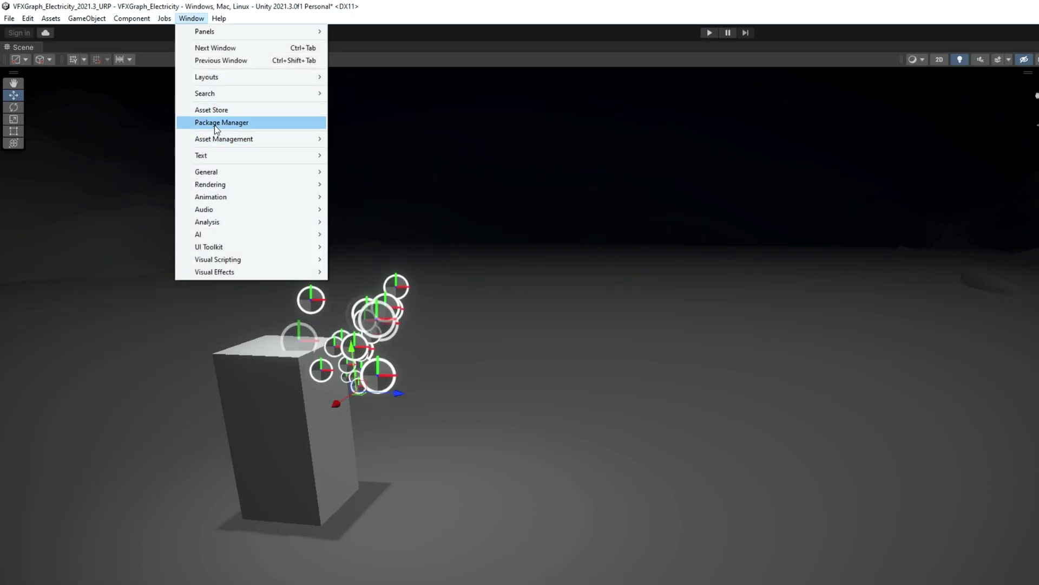
{"action": "left_click", "coordinate": [215, 122]}
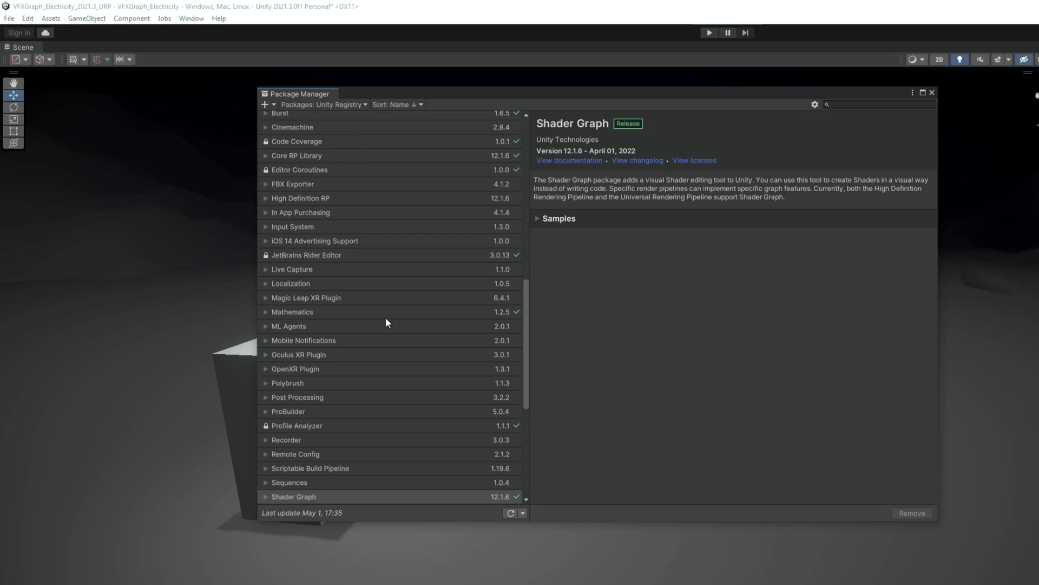
{"action": "scroll", "coordinate": [386, 361], "scroll_direction": "down", "scroll_amount": 5}
{"action": "scroll", "coordinate": [386, 366], "scroll_direction": "down", "scroll_amount": 2}
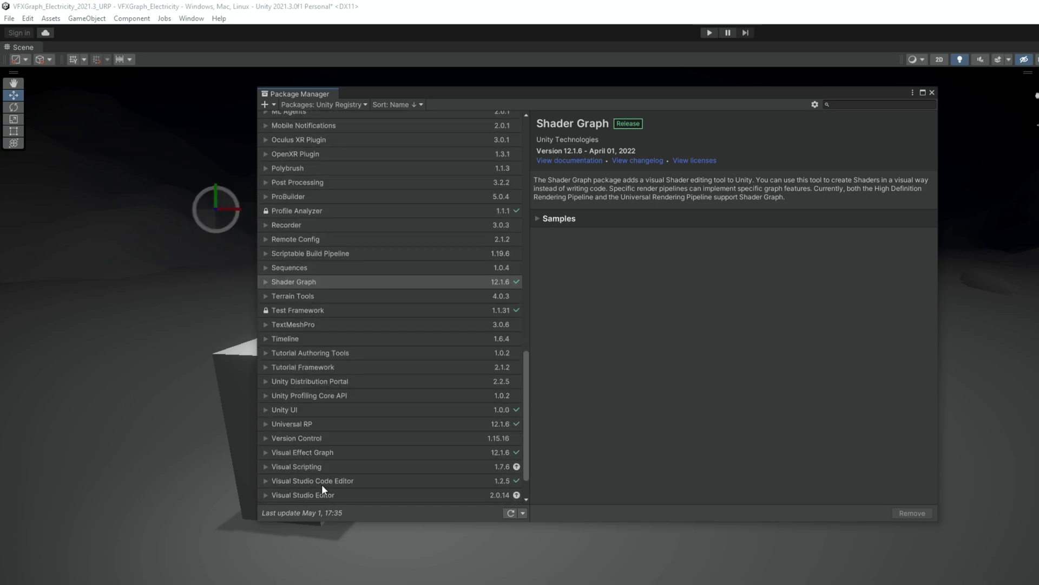
{"action": "left_click", "coordinate": [399, 452]}
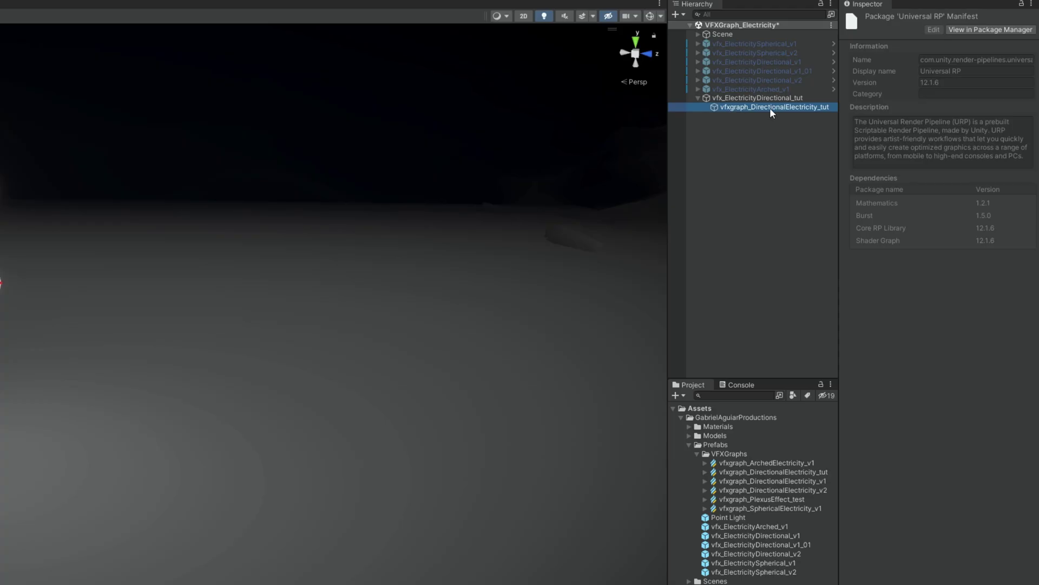
Step: Open vfxgraph_DirectionalElectricity_tut for editing and widen the graph editor's share of the layout
{"action": "left_click", "coordinate": [1018, 134]}
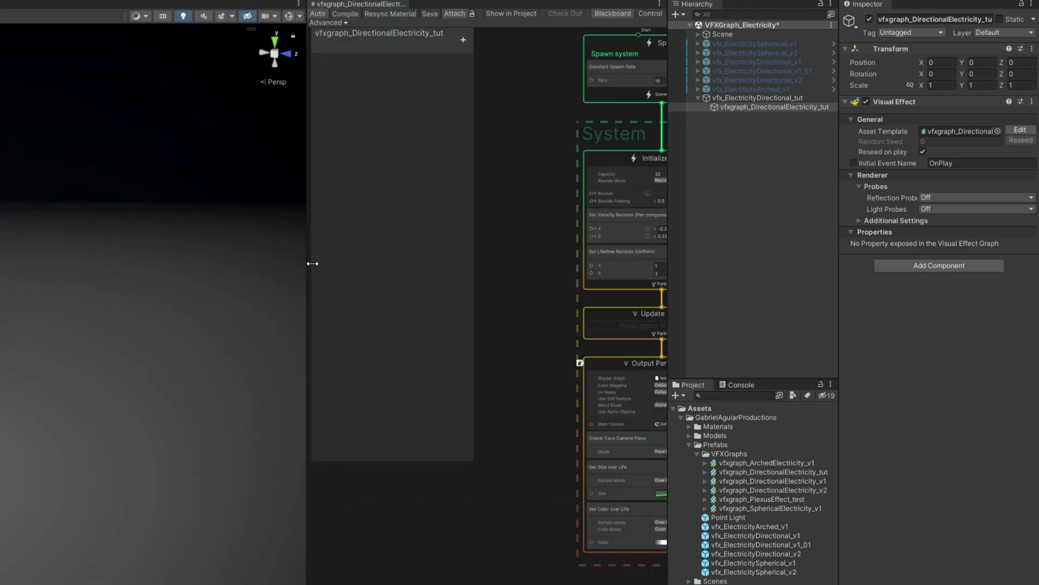
{"action": "left_click_drag", "start_coordinate": [312, 263], "coordinate": [12, 262]}
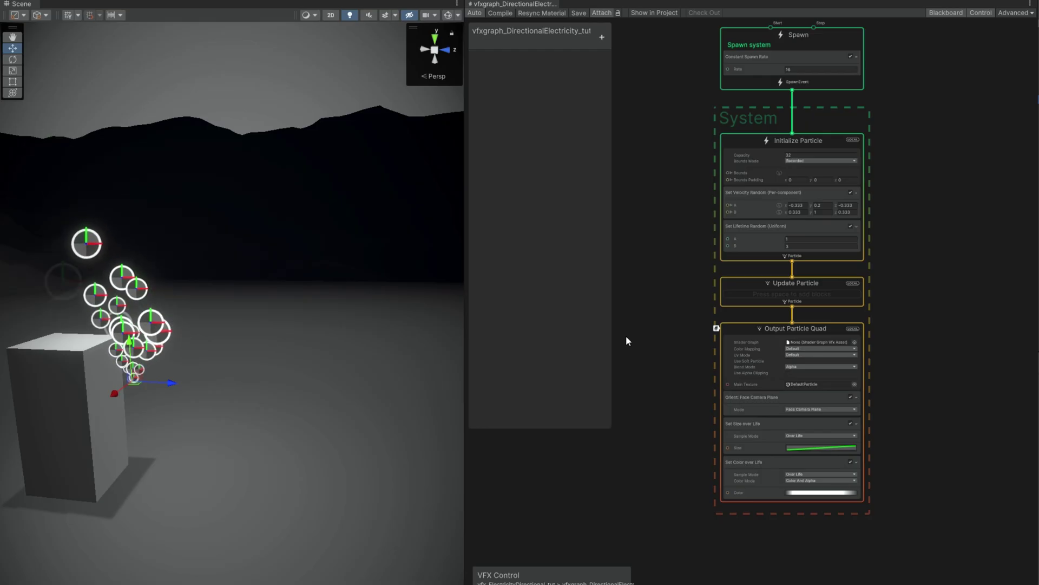
{"action": "scroll", "coordinate": [728, 212], "scroll_direction": "up", "scroll_amount": 2}
{"action": "scroll", "coordinate": [728, 208], "scroll_direction": "up", "scroll_amount": 1}
{"action": "middle_click_drag", "start_coordinate": [688, 228], "coordinate": [654, 302]}
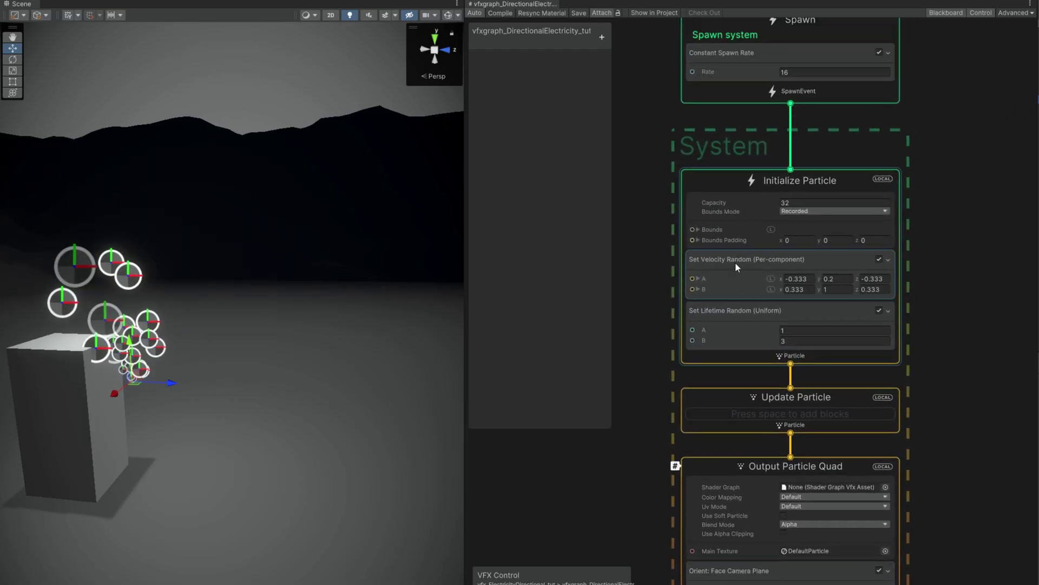
Step: Set the Z velocity range in the Set Velocity Random block to 5 for A and 10 for B
{"action": "left_click", "coordinate": [874, 279]}
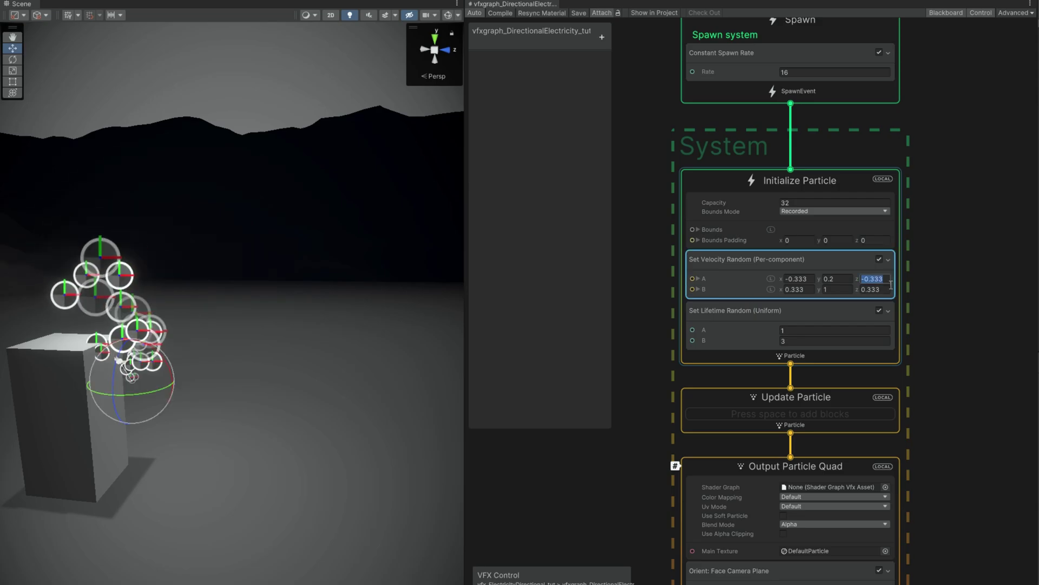
{"action": "type", "text": "5"}
{"action": "left_click", "coordinate": [874, 289]}
{"action": "type", "text": "10"}
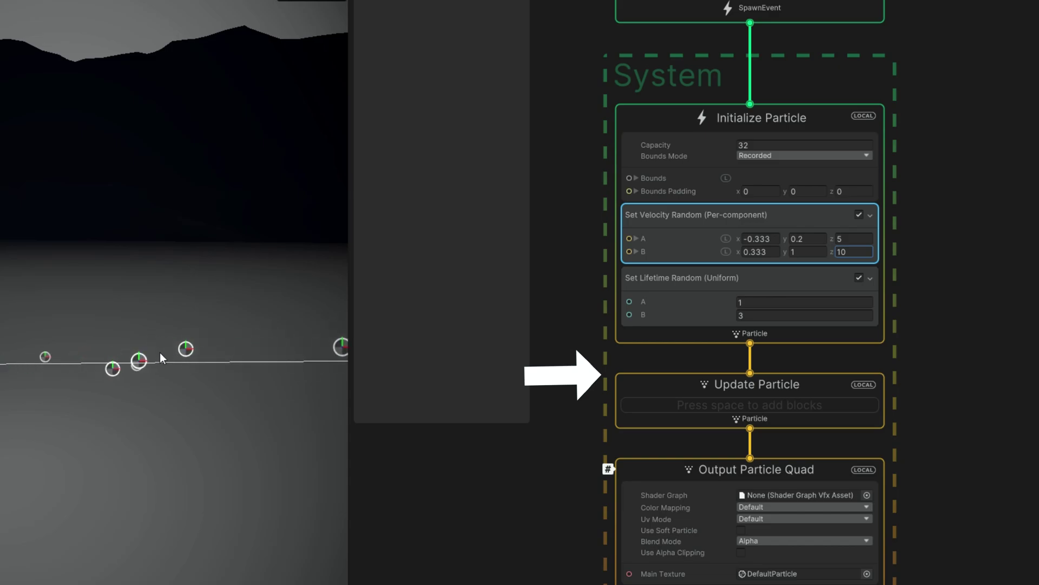
{"action": "left_click_drag", "start_coordinate": [209, 392], "coordinate": [233, 375], "text": "alt"}
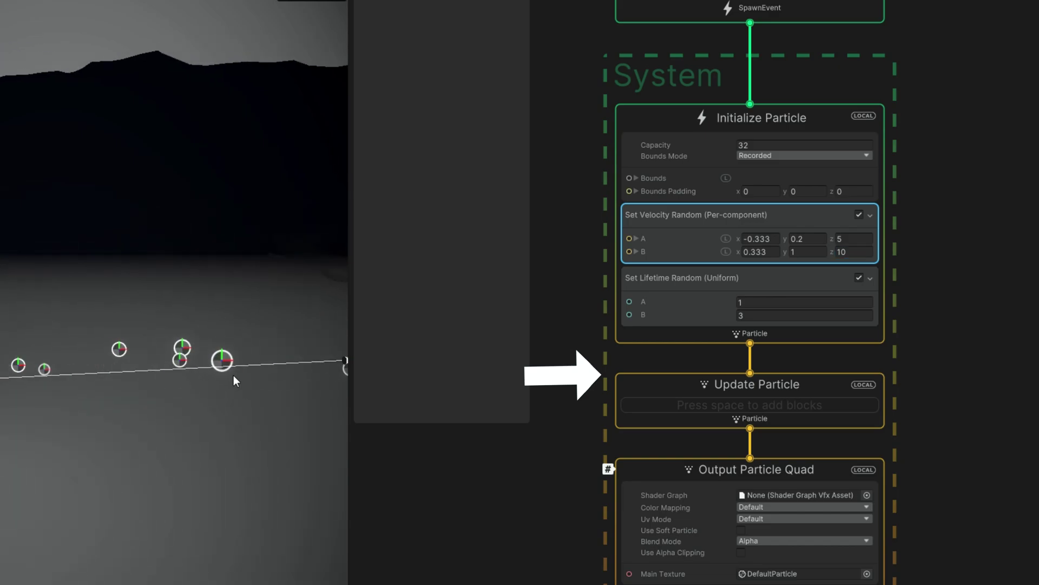
Step: Add a Trigger Event Rate (Over Time) block to the Update Particle context and set its rate to 30
{"action": "middle_click_drag", "start_coordinate": [590, 433], "coordinate": [604, 318]}
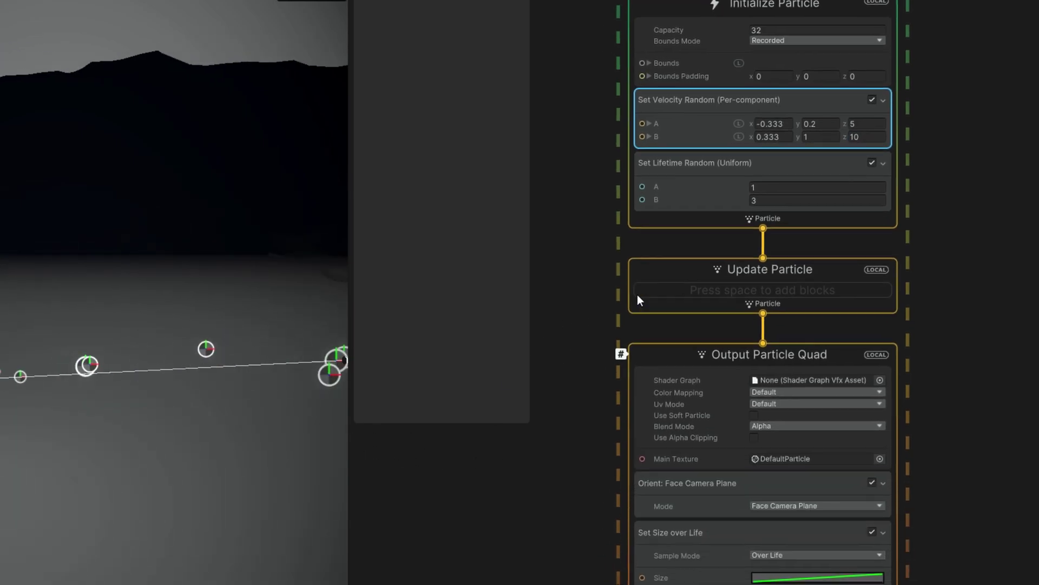
{"action": "left_click", "coordinate": [676, 284]}
{"action": "key", "text": "space"}
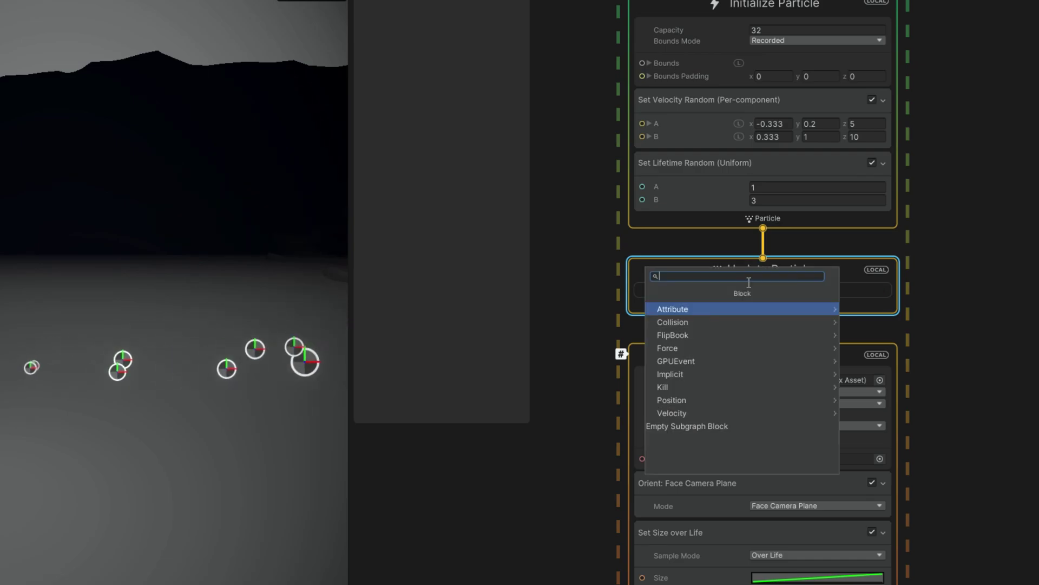
{"action": "type", "text": "trigger"}
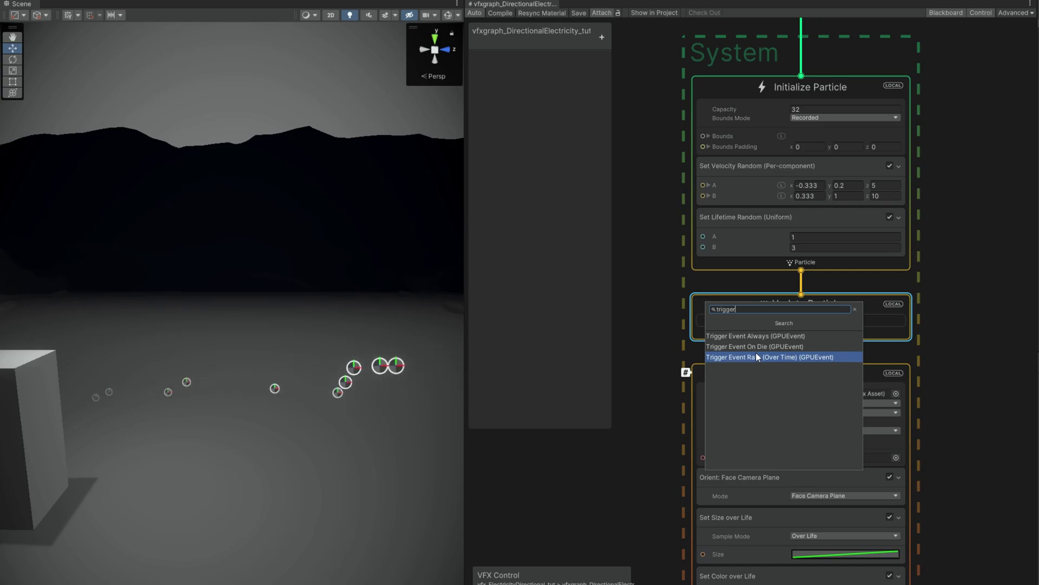
{"action": "left_click", "coordinate": [757, 358]}
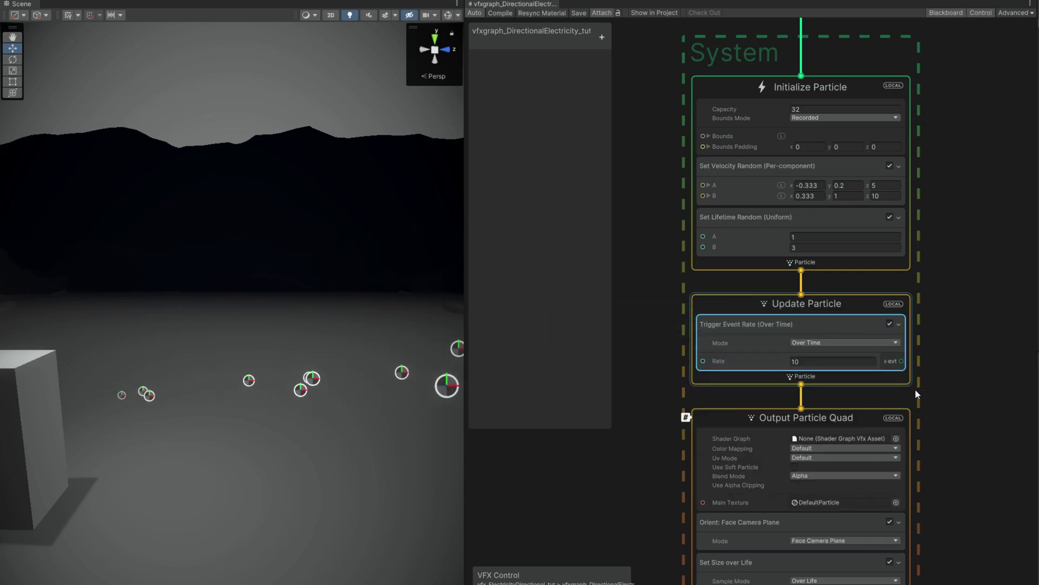
{"action": "left_click", "coordinate": [826, 362]}
{"action": "type", "text": "30"}
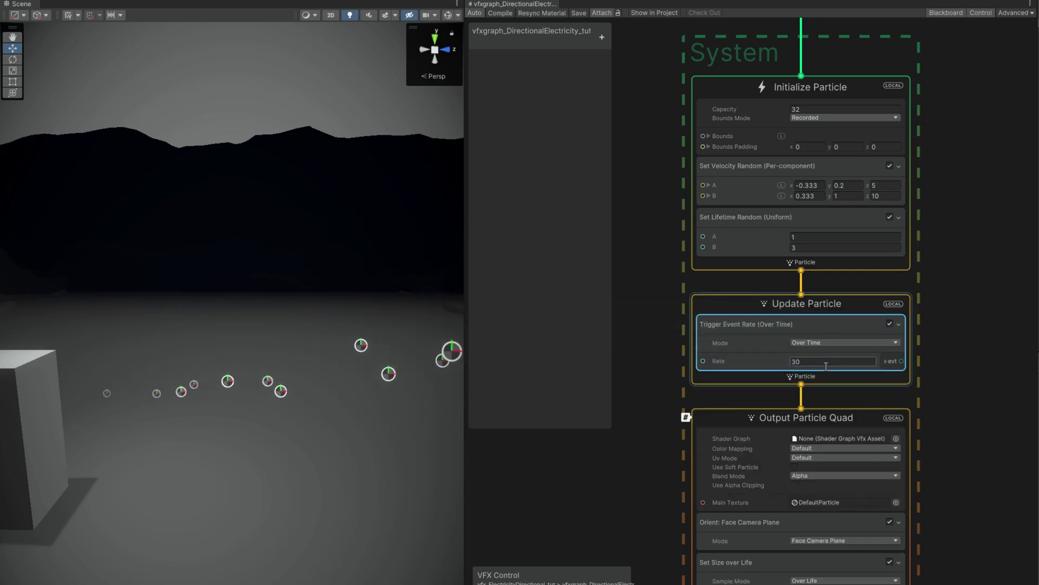
Step: Add a Simple Heads And Trails system to the graph and delete its heads part with the Spawn, Initialize and Update Particle contexts
{"action": "middle_click_drag", "start_coordinate": [908, 405], "coordinate": [759, 454]}
{"action": "scroll", "coordinate": [759, 454], "scroll_direction": "down", "scroll_amount": 3}
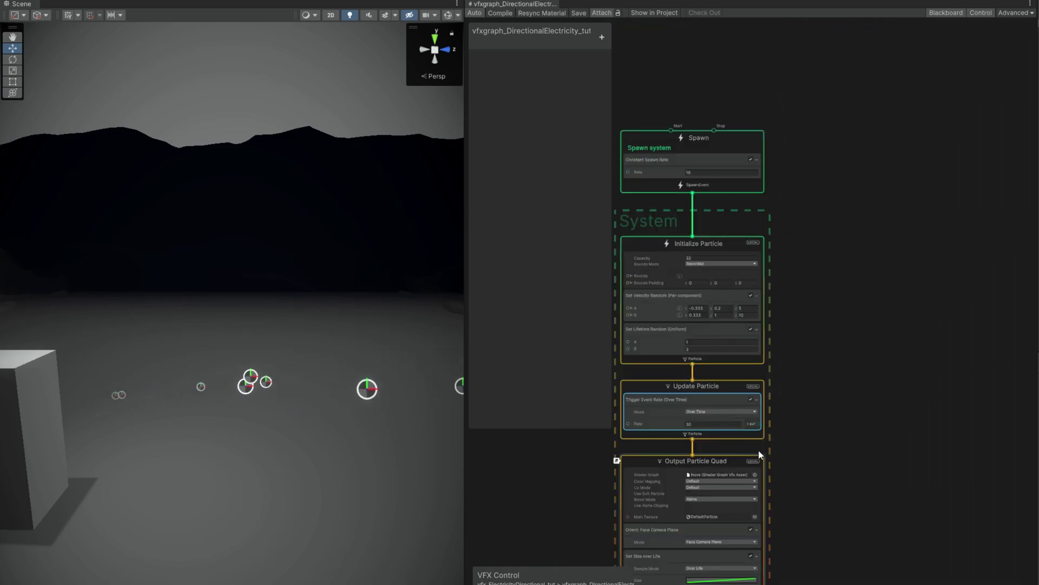
{"action": "middle_click_drag", "start_coordinate": [818, 422], "coordinate": [769, 439]}
{"action": "left_click", "coordinate": [912, 344]}
{"action": "middle_click_drag", "start_coordinate": [929, 316], "coordinate": [877, 292]}
{"action": "key", "text": "space"}
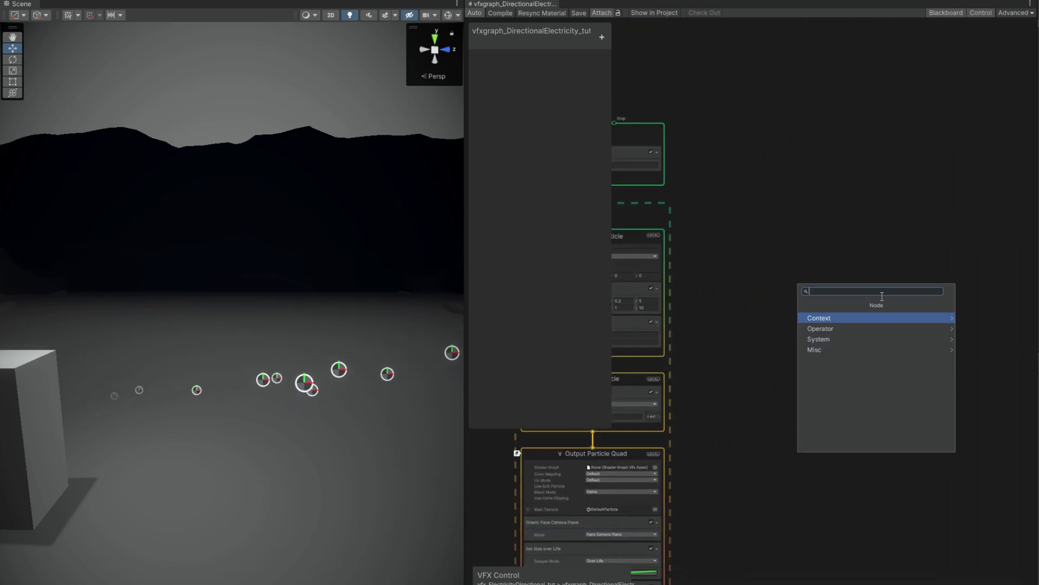
{"action": "type", "text": "simple"}
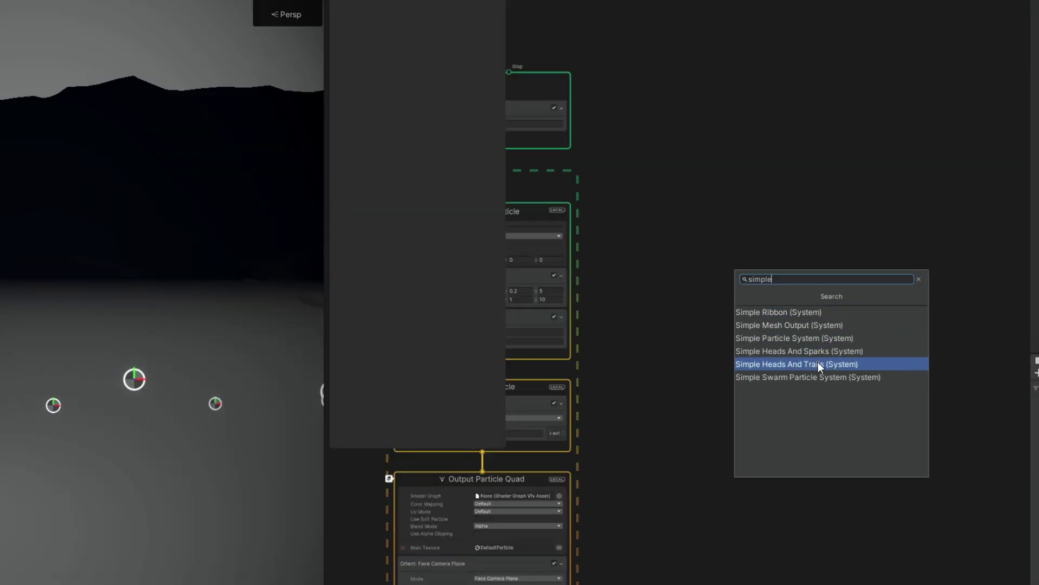
{"action": "left_click", "coordinate": [819, 364]}
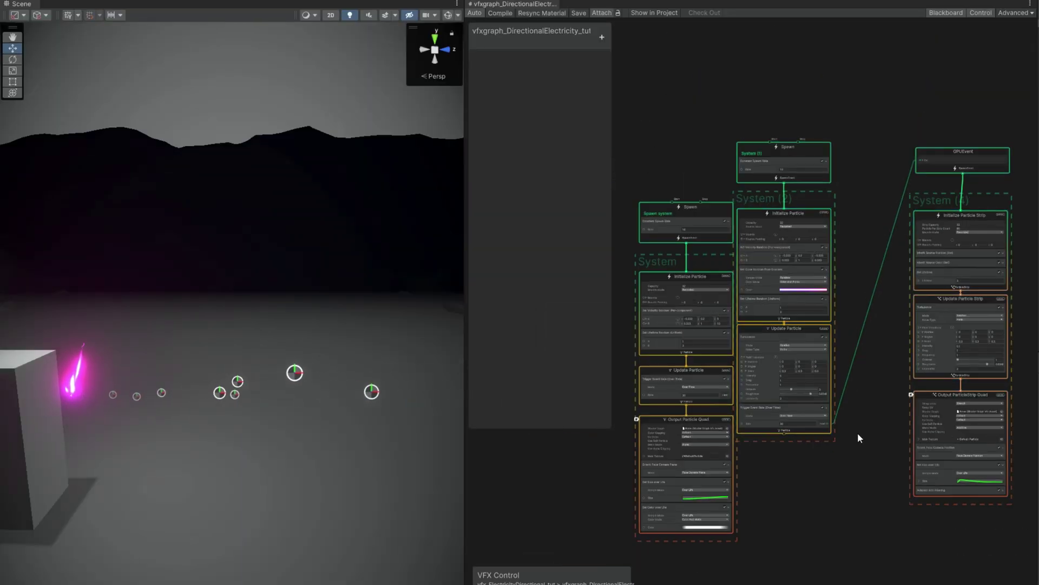
{"action": "left_click_drag", "start_coordinate": [868, 508], "coordinate": [788, 131]}
{"action": "key", "text": "Delete"}
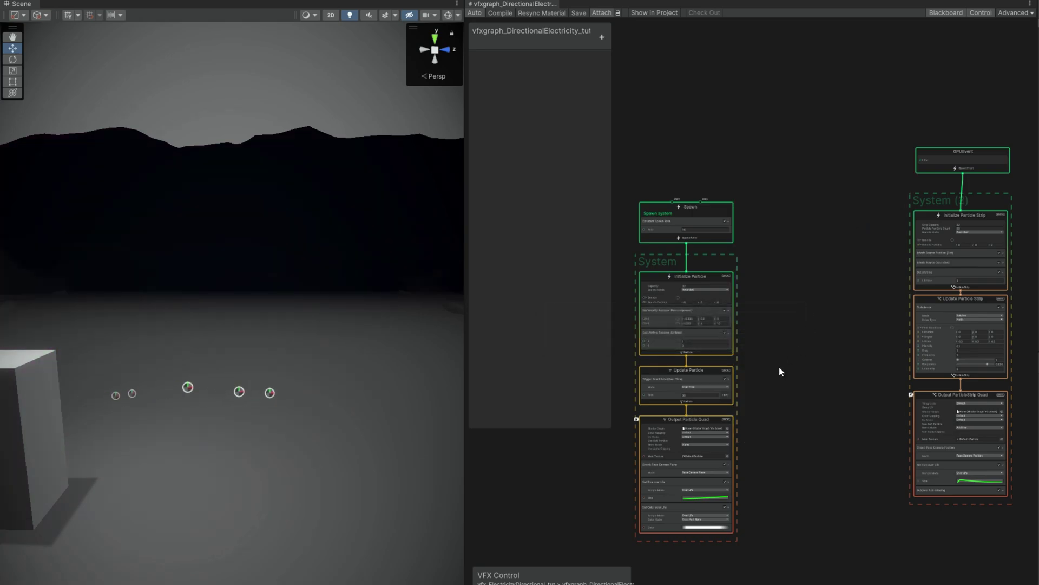
Step: Connect the Trigger Event Rate block's event output to the GPUEvent input and move the trail system closer to the main system
{"action": "scroll", "coordinate": [724, 395], "scroll_direction": "up", "scroll_amount": 1}
{"action": "left_click_drag", "start_coordinate": [730, 392], "coordinate": [951, 126]}
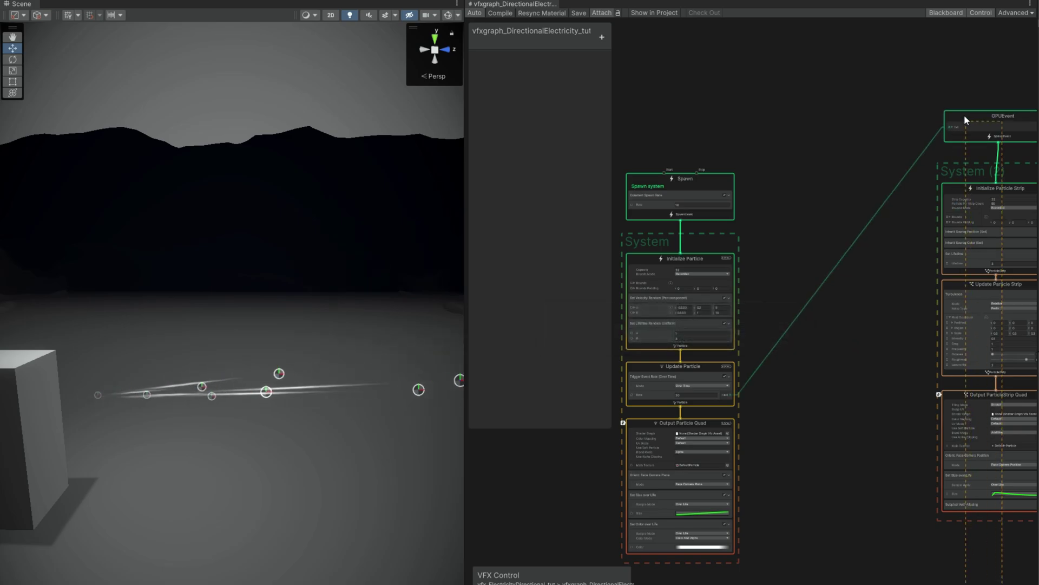
{"action": "left_click_drag", "start_coordinate": [965, 119], "coordinate": [860, 180]}
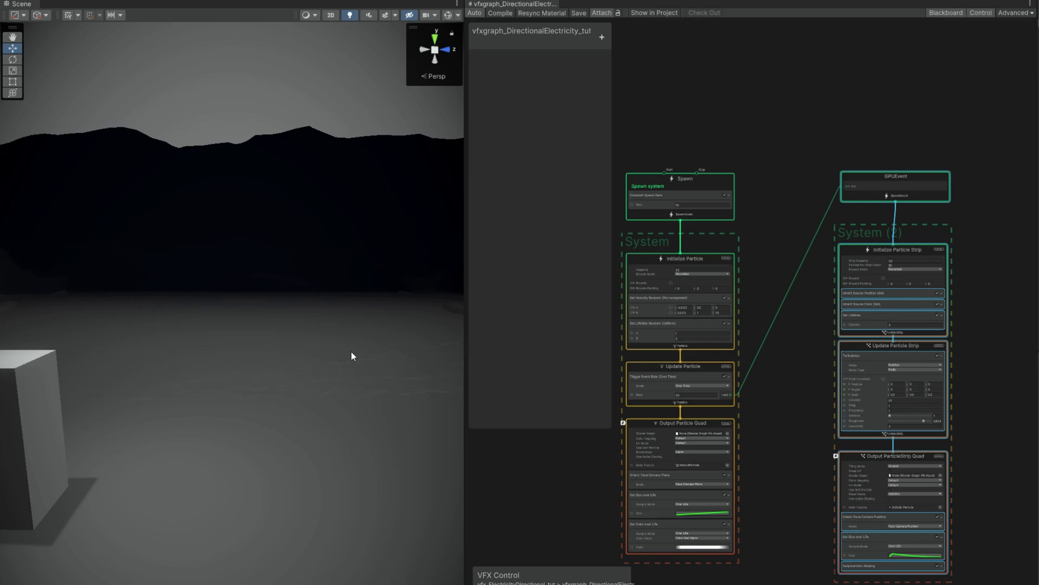
Step: Set the Initialize Particle Strip context's Strip Capacity to 256 and its Particle Per Strip Count to 16
{"action": "scroll", "coordinate": [915, 249], "scroll_direction": "up", "scroll_amount": 2}
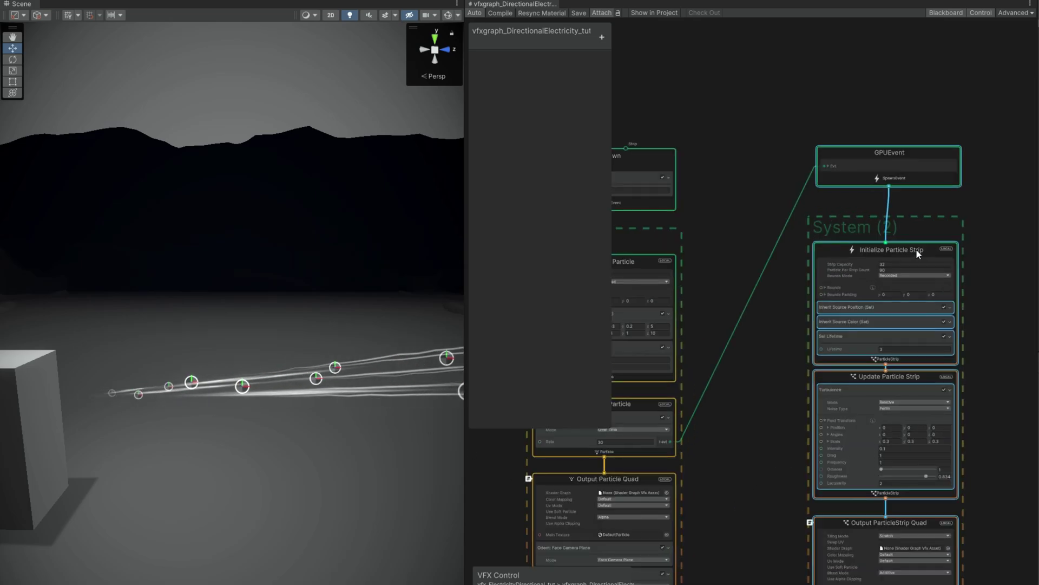
{"action": "scroll", "coordinate": [908, 248], "scroll_direction": "up", "scroll_amount": 3}
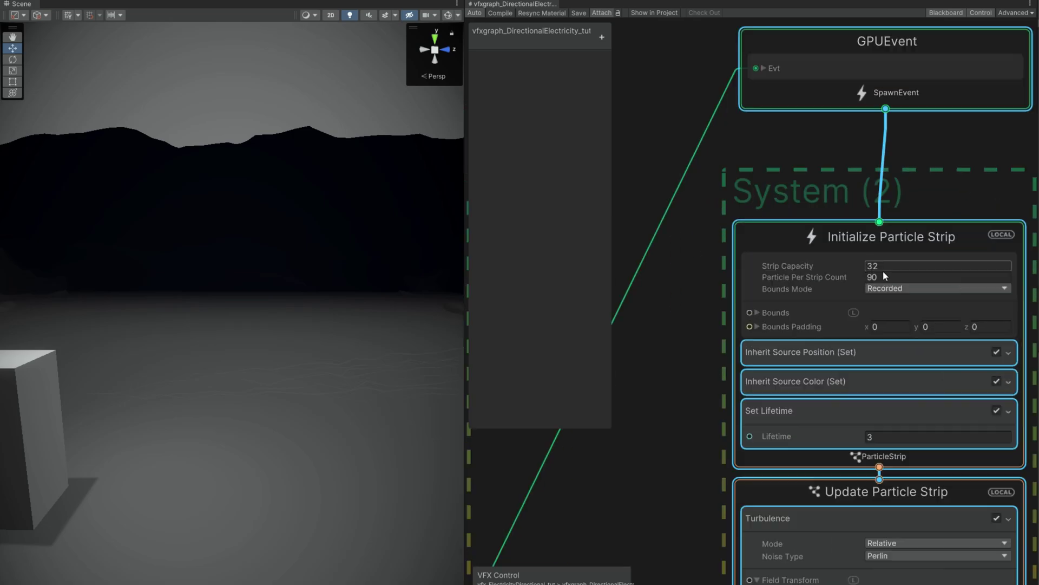
{"action": "left_click", "coordinate": [890, 268]}
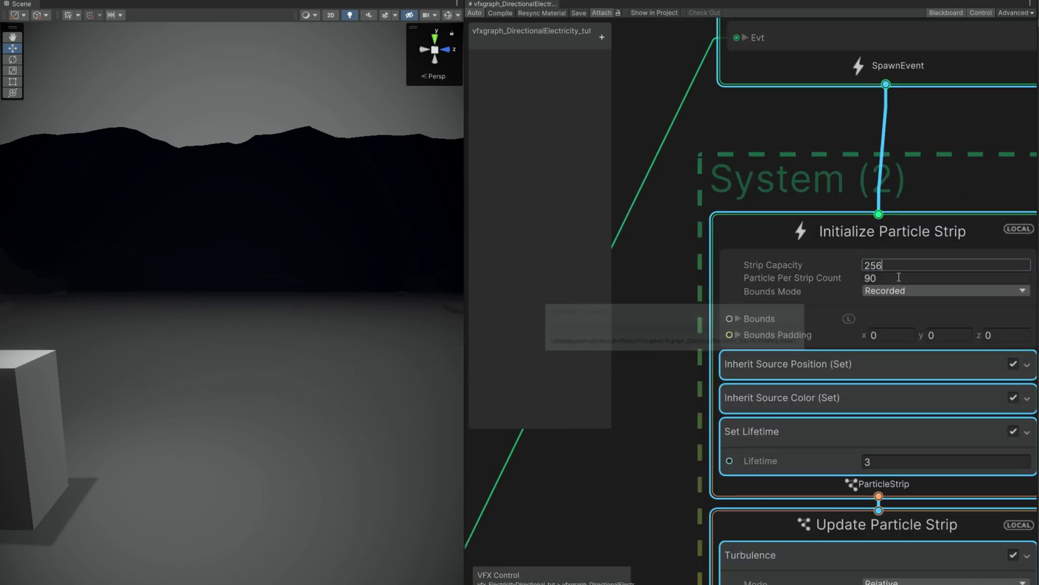
{"action": "key", "text": "Return"}
{"action": "left_click", "coordinate": [890, 279]}
{"action": "type", "text": "16"}
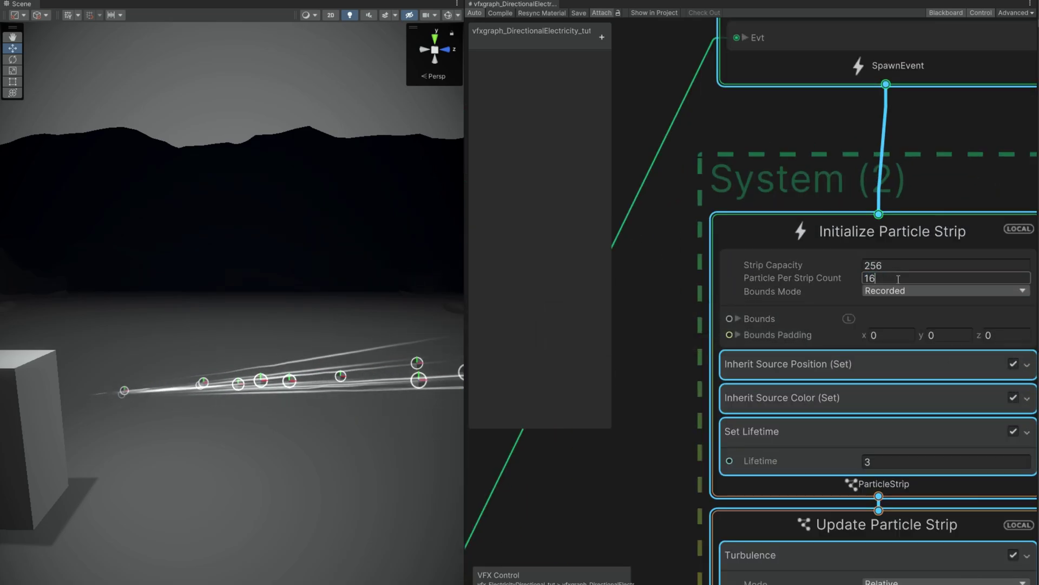
{"action": "key", "text": "Return"}
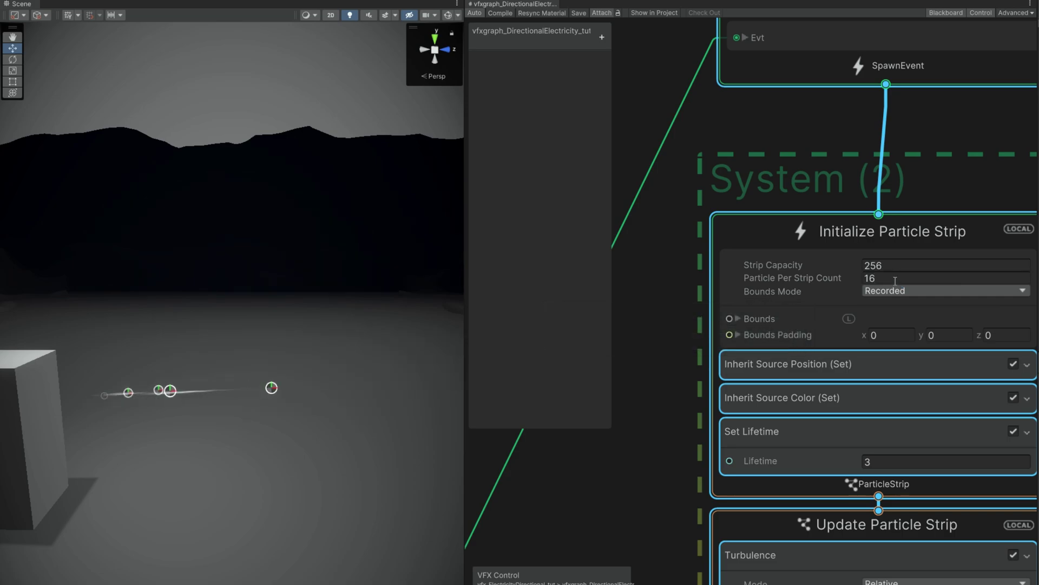
Step: Change the Bounds Mode of the Initialize Particle Strip context to Manual
{"action": "left_click", "coordinate": [891, 291]}
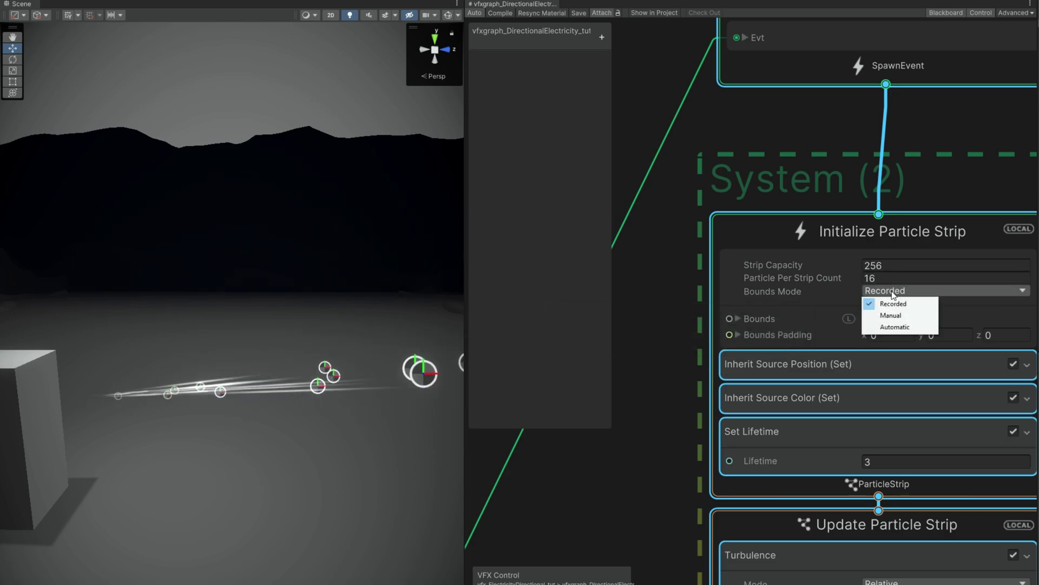
{"action": "left_click", "coordinate": [891, 315]}
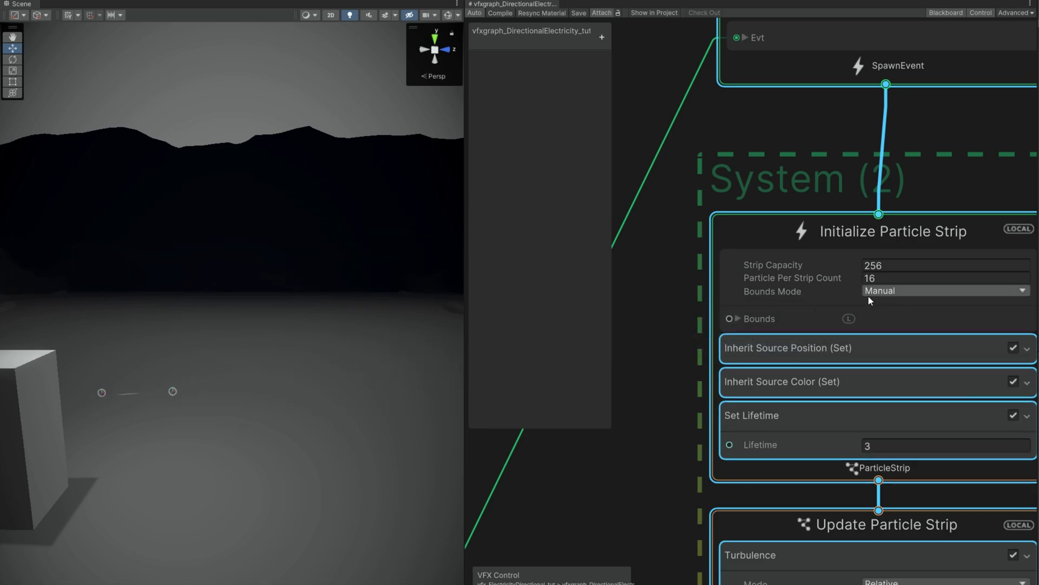
{"action": "left_click", "coordinate": [784, 190]}
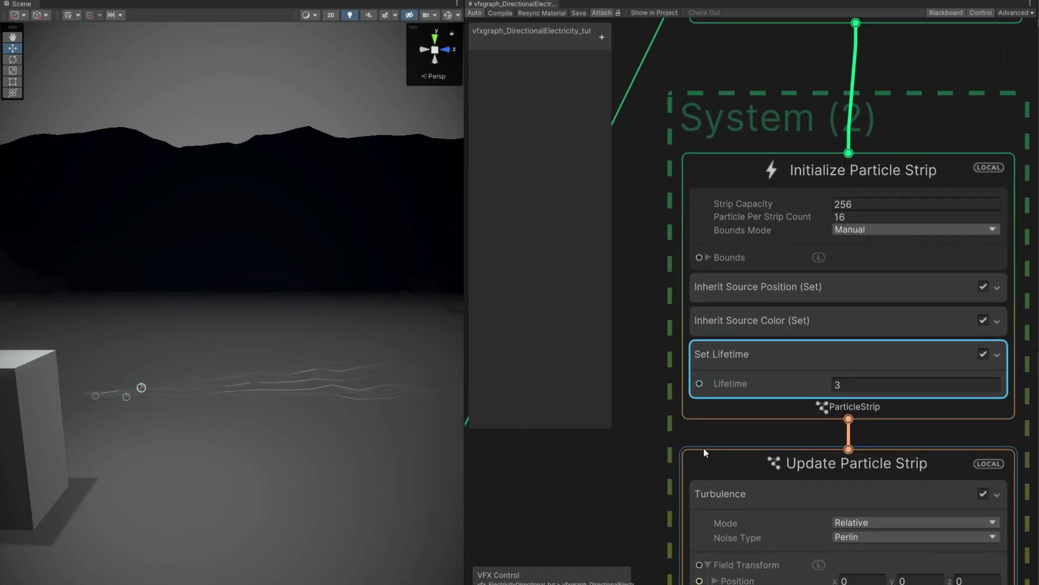
Step: Delete the Inherit Source Color and Set Lifetime blocks from the Initialize Particle Strip context
{"action": "scroll", "coordinate": [704, 448], "scroll_direction": "down", "scroll_amount": 2}
{"action": "middle_click_drag", "start_coordinate": [712, 454], "coordinate": [788, 447]}
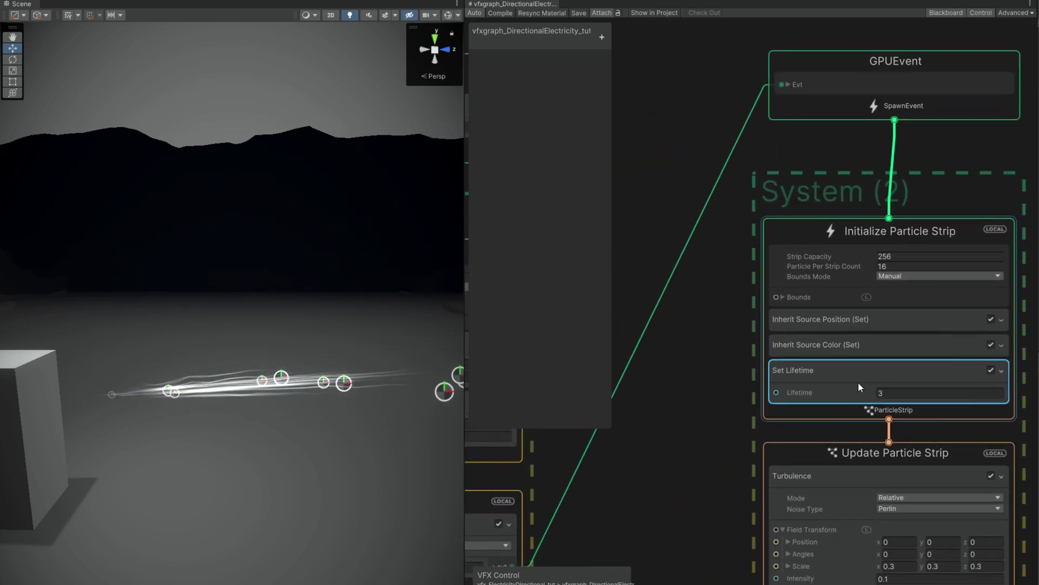
{"action": "left_click", "coordinate": [866, 343]}
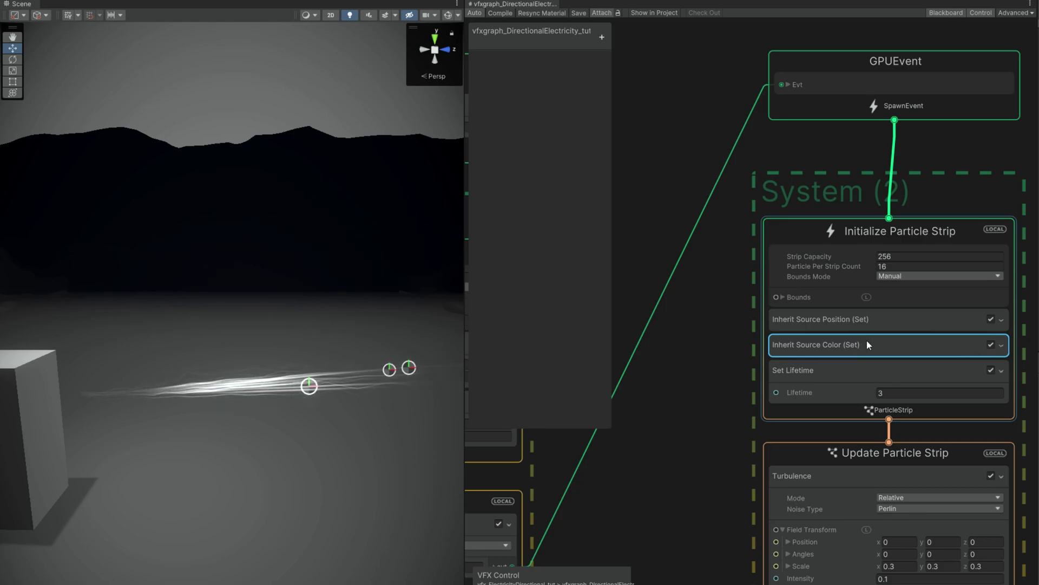
{"action": "key", "text": "Delete"}
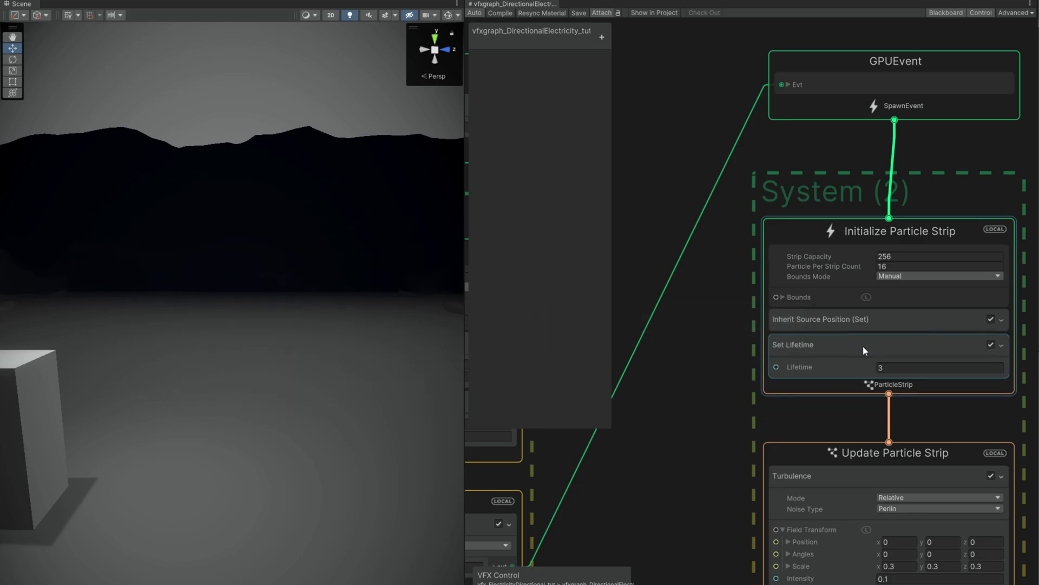
{"action": "left_click", "coordinate": [834, 349]}
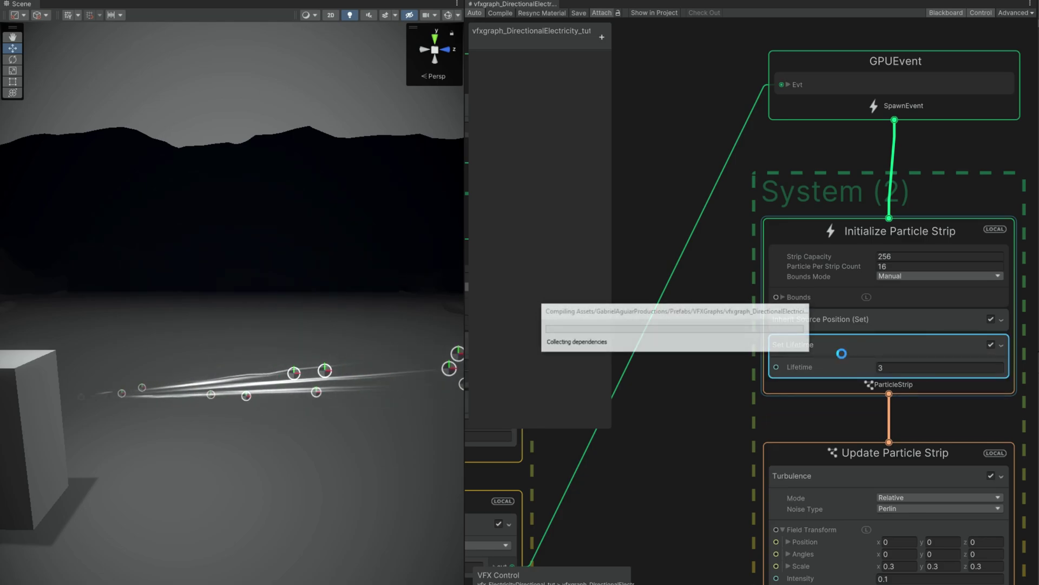
{"action": "key", "text": "Delete"}
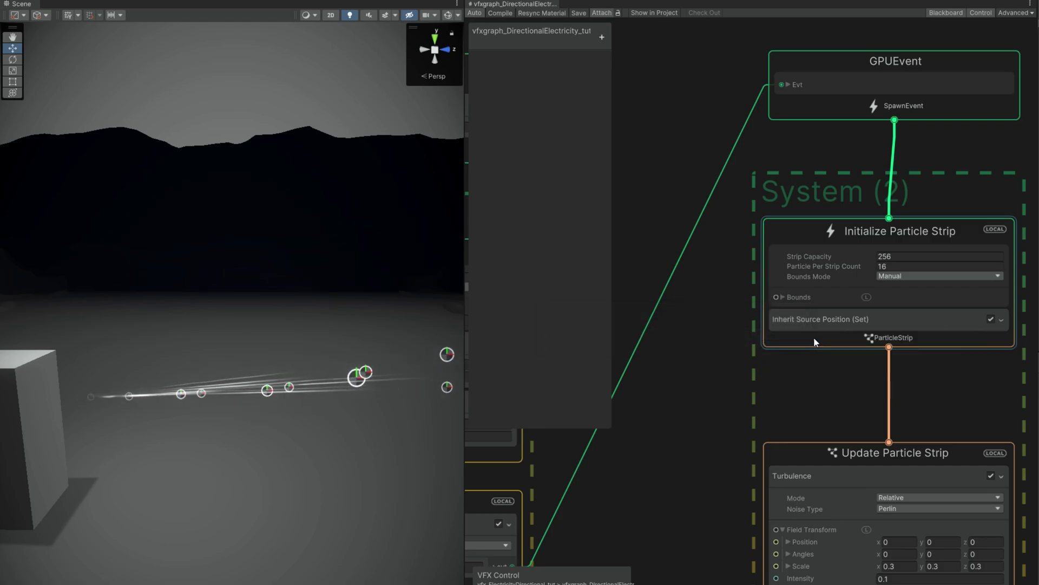
Step: Add an Inherit Source Lifetime (Set) block to the Initialize Particle Strip context
{"action": "left_click", "coordinate": [815, 339]}
{"action": "key", "text": "space"}
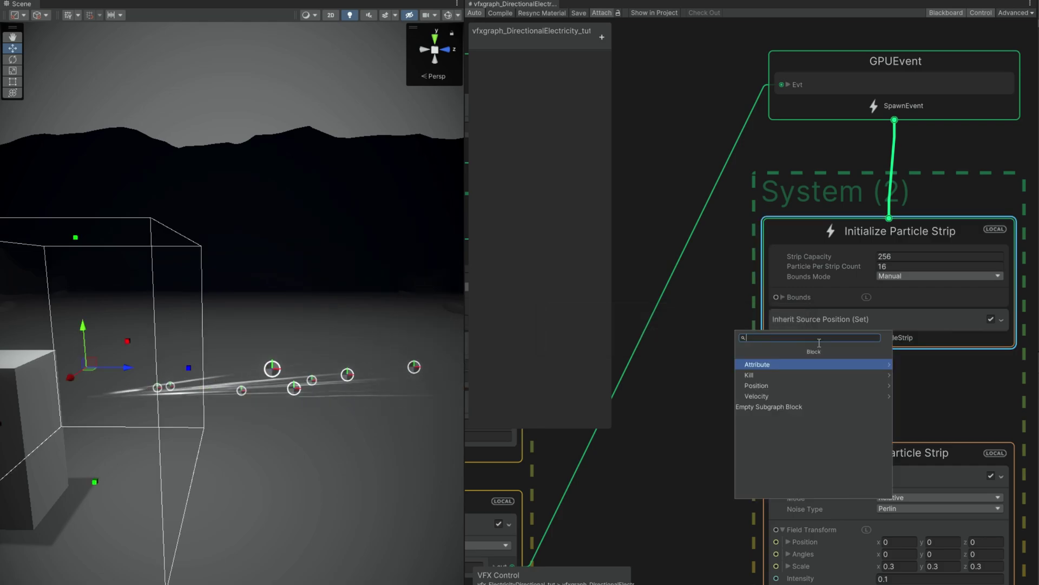
{"action": "type", "text": "inher"}
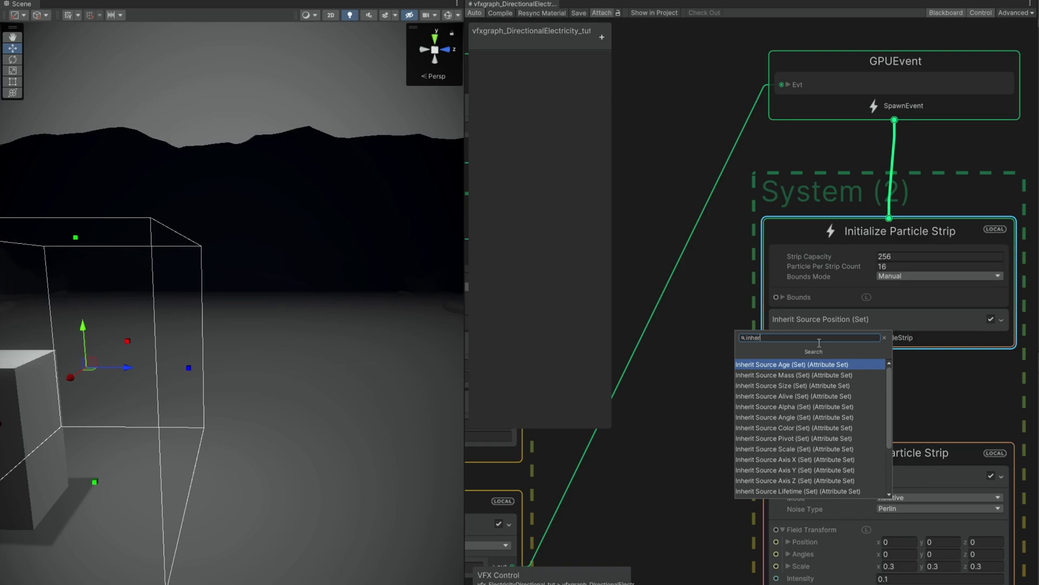
{"action": "type", "text": " li"}
{"action": "left_click", "coordinate": [797, 375]}
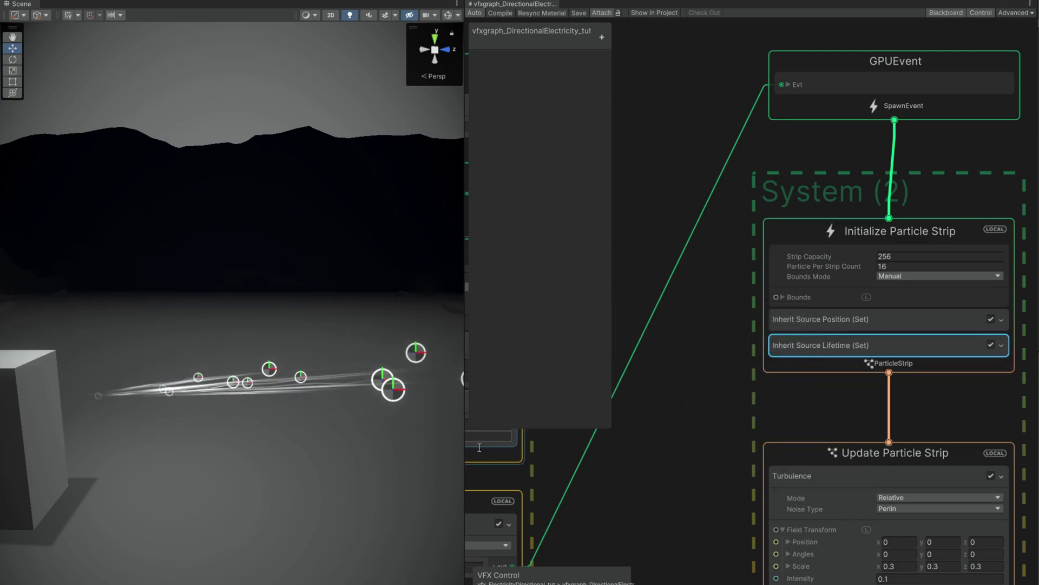
Step: Save the graph and delete the Output Particle Quad context from the main particle system
{"action": "left_click_drag", "start_coordinate": [465, 467], "coordinate": [477, 470]}
{"action": "middle_click_drag", "start_coordinate": [620, 508], "coordinate": [832, 287]}
{"action": "middle_click_drag", "start_coordinate": [795, 383], "coordinate": [894, 338]}
{"action": "scroll", "coordinate": [888, 341], "scroll_direction": "down", "scroll_amount": 2}
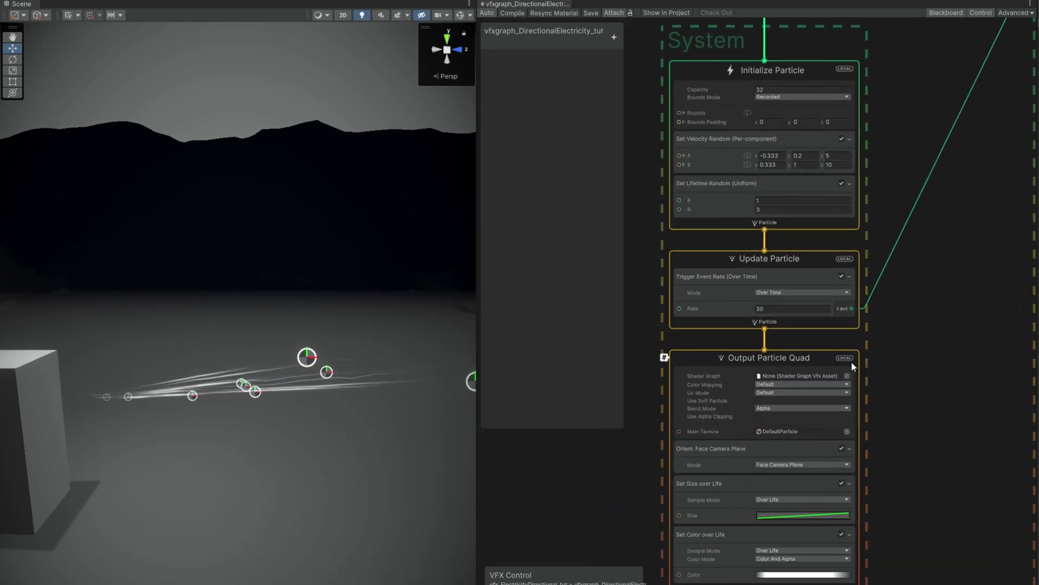
{"action": "left_click", "coordinate": [770, 372]}
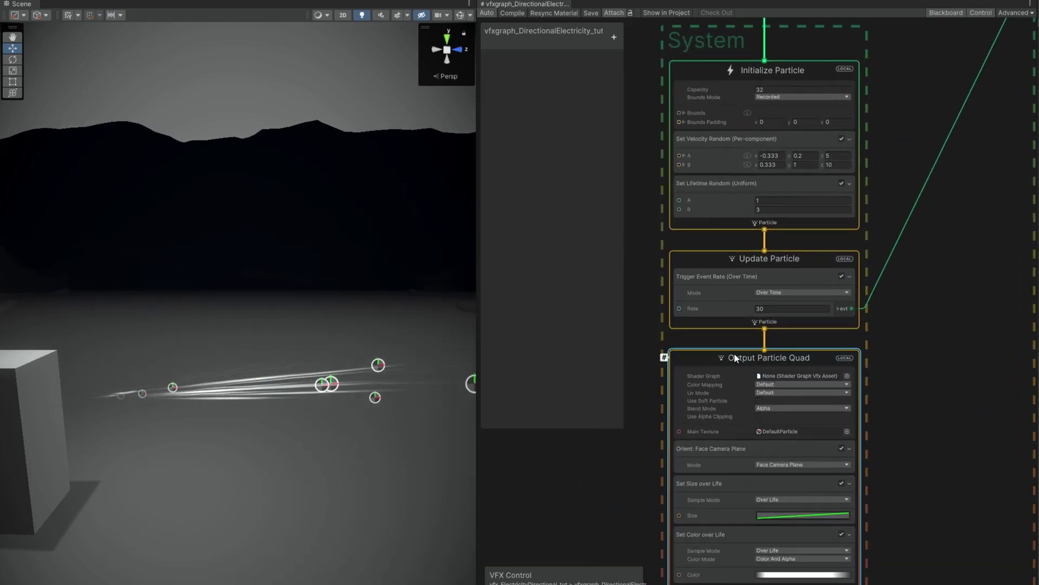
{"action": "key", "text": "ctrl+s"}
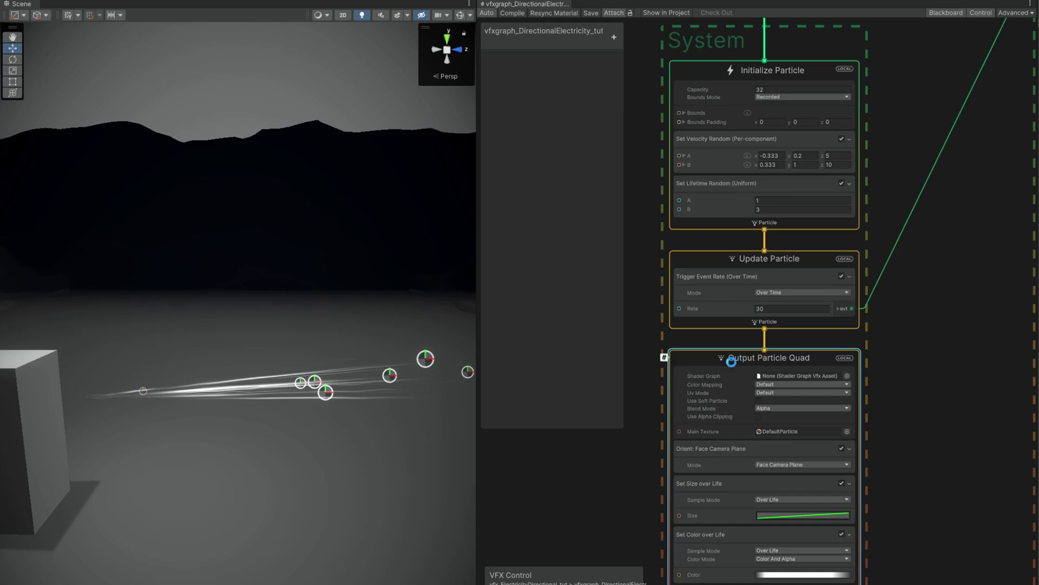
{"action": "key", "text": "Delete"}
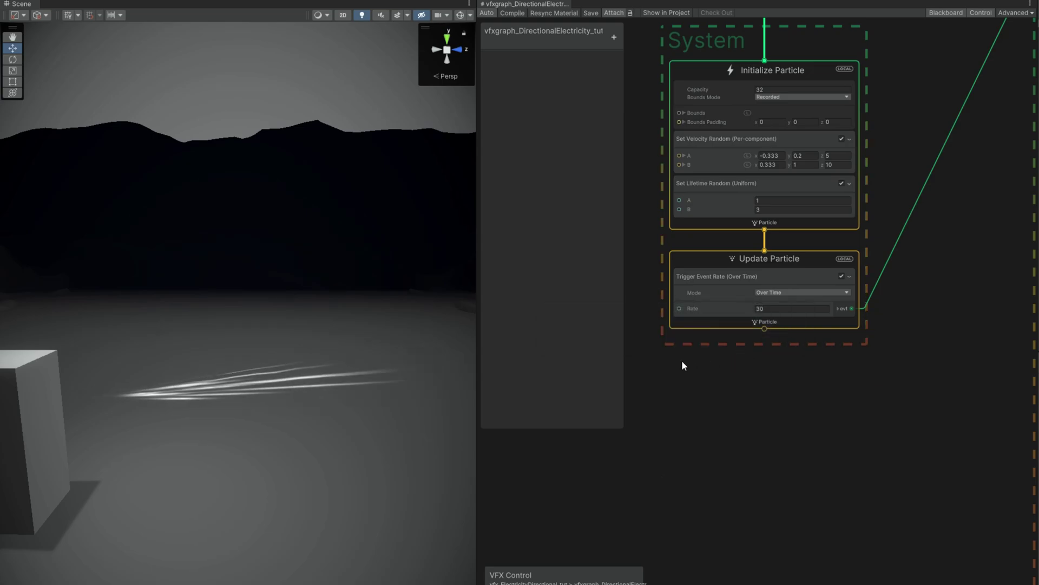
Step: Delete the Turbulence block from Update Particle Strip and move the trail system's Update and Output contexts up to close the gaps
{"action": "middle_click_drag", "start_coordinate": [869, 353], "coordinate": [591, 457]}
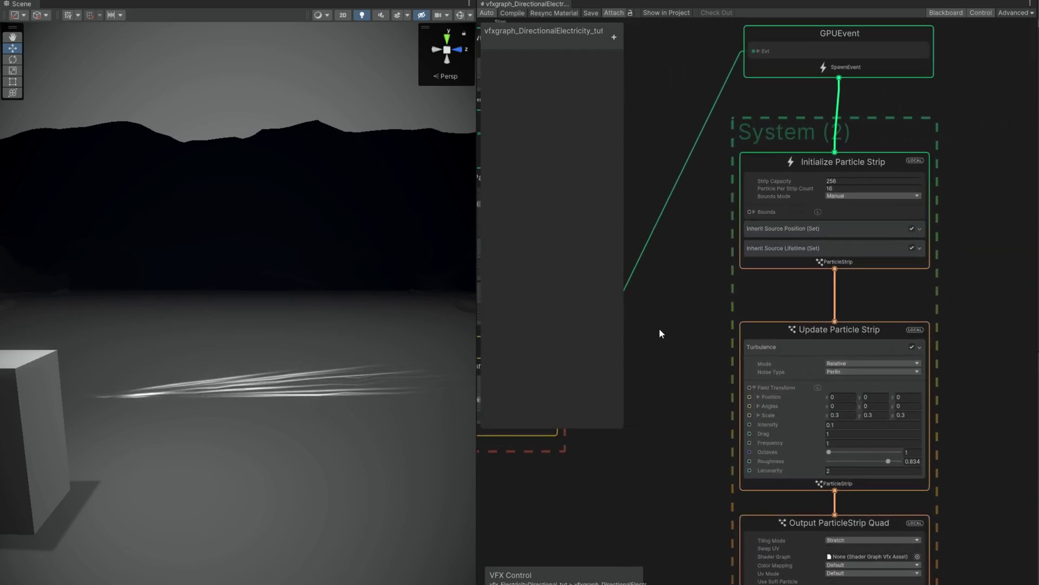
{"action": "left_click", "coordinate": [752, 344]}
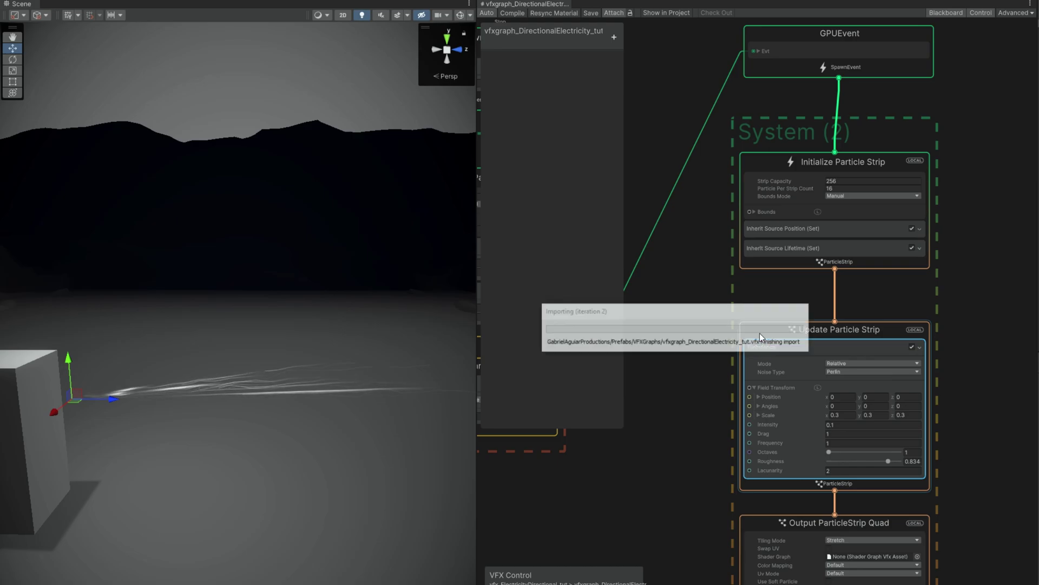
{"action": "key", "text": "Delete"}
{"action": "left_click_drag", "start_coordinate": [753, 326], "coordinate": [754, 311]}
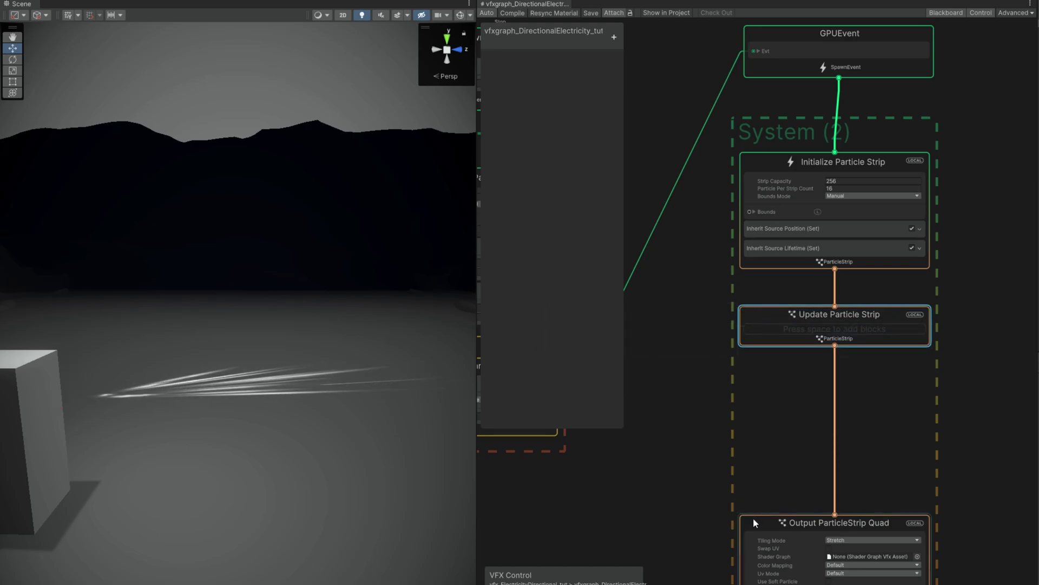
{"action": "left_click_drag", "start_coordinate": [753, 518], "coordinate": [754, 368]}
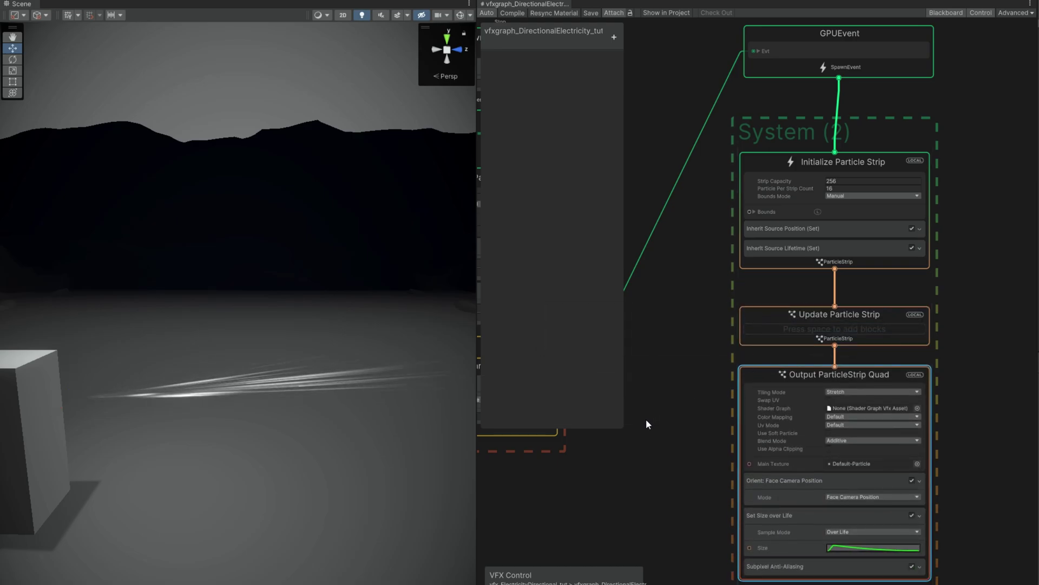
Step: Add a Set Position (Shape: Arc Cone) block above Set Velocity Random in the main system's Initialize Particle context
{"action": "middle_click_drag", "start_coordinate": [646, 425], "coordinate": [939, 465]}
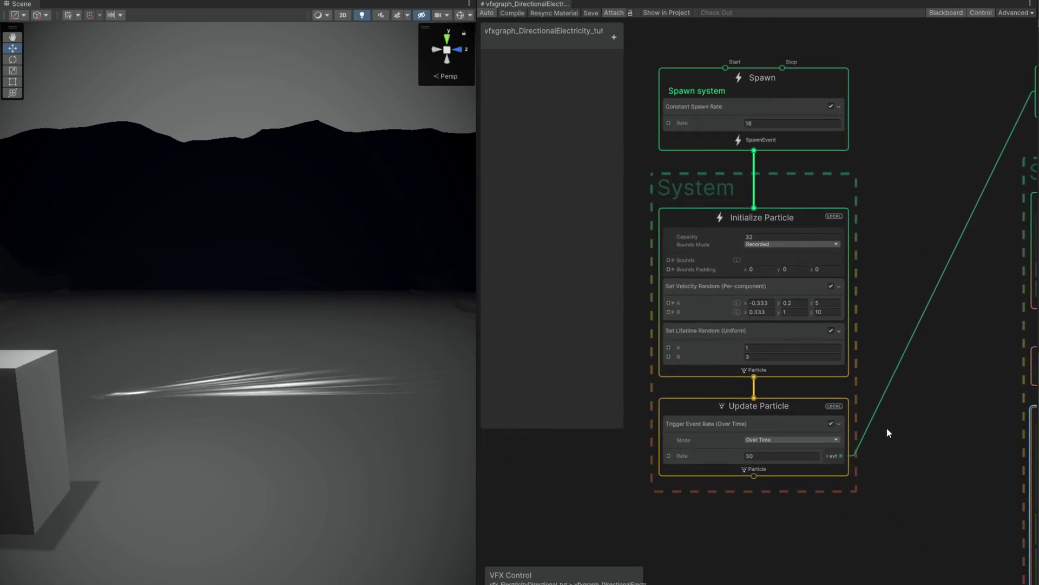
{"action": "scroll", "coordinate": [731, 301], "scroll_direction": "up", "scroll_amount": 3}
{"action": "left_click", "coordinate": [679, 297]}
{"action": "middle_click_drag", "start_coordinate": [612, 446], "coordinate": [729, 457]}
{"action": "key", "text": "space"}
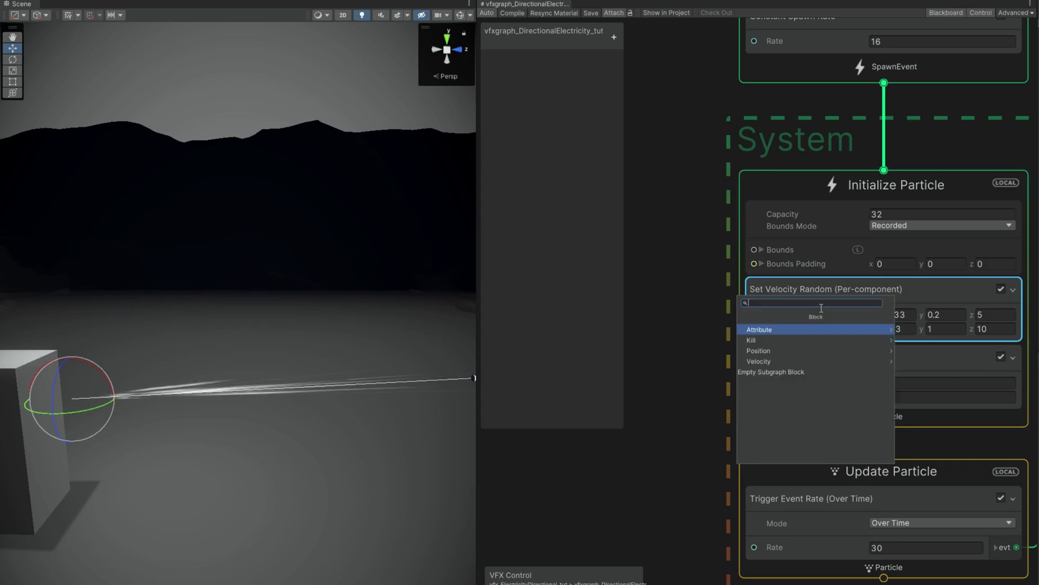
{"action": "type", "text": "cone"}
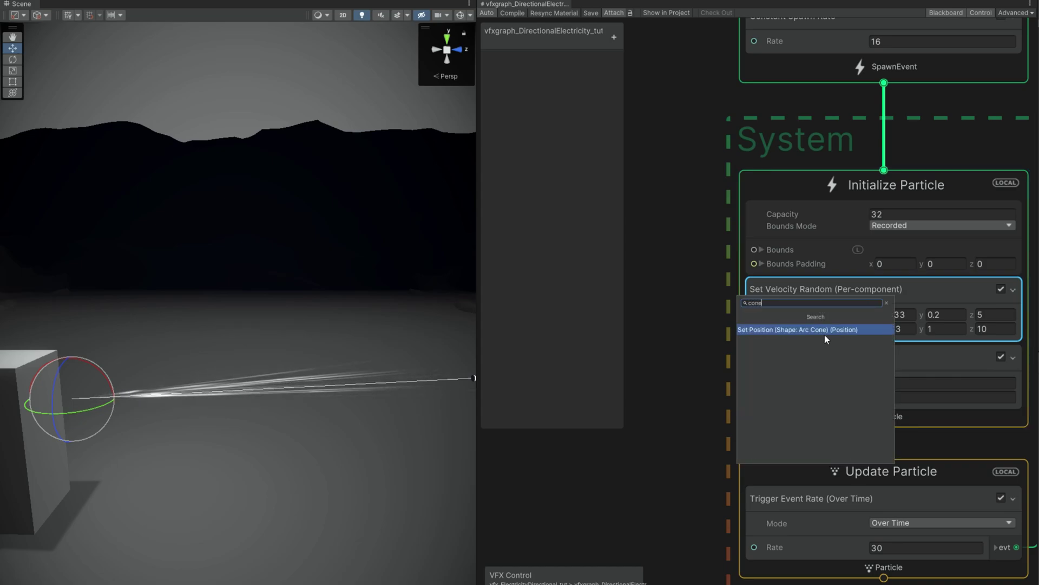
{"action": "left_click", "coordinate": [823, 330]}
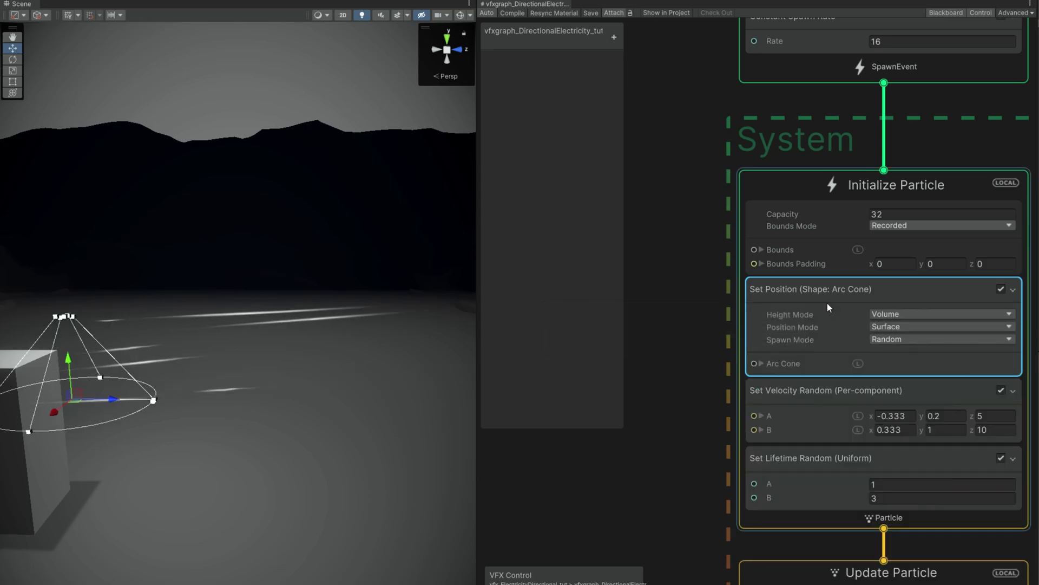
Step: Expand the Arc Cone and Cone parameters of the Set Position block to expose its transform, radius and height settings
{"action": "right_click_drag", "start_coordinate": [295, 374], "coordinate": [252, 383]}
{"action": "left_click_drag", "start_coordinate": [252, 382], "coordinate": [243, 372], "text": "alt"}
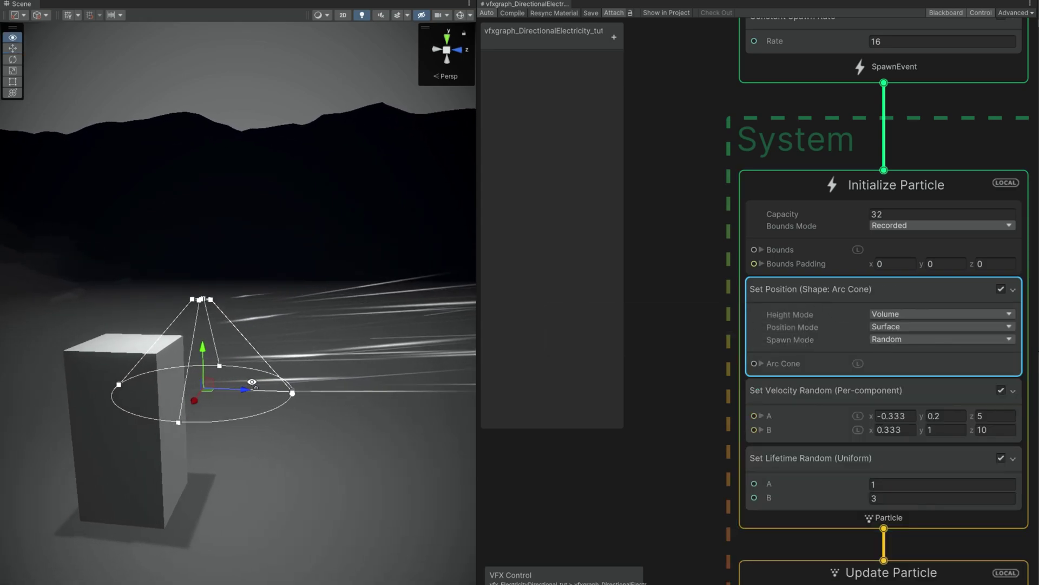
{"action": "left_click", "coordinate": [767, 363]}
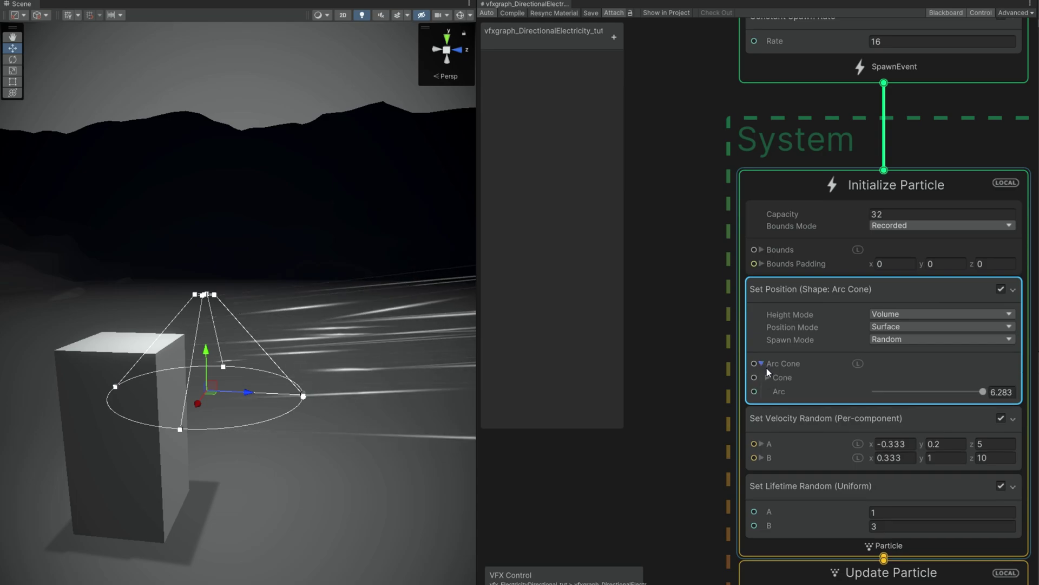
{"action": "left_click", "coordinate": [768, 378]}
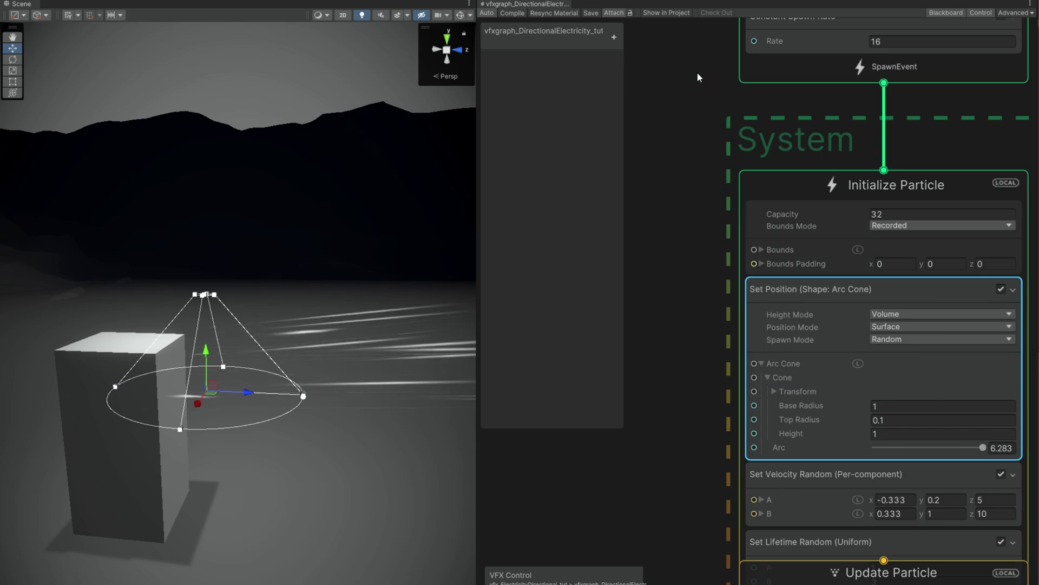
Step: Add an exposed property of type Cone to the graph's Blackboard and name it Cone
{"action": "left_click", "coordinate": [614, 37]}
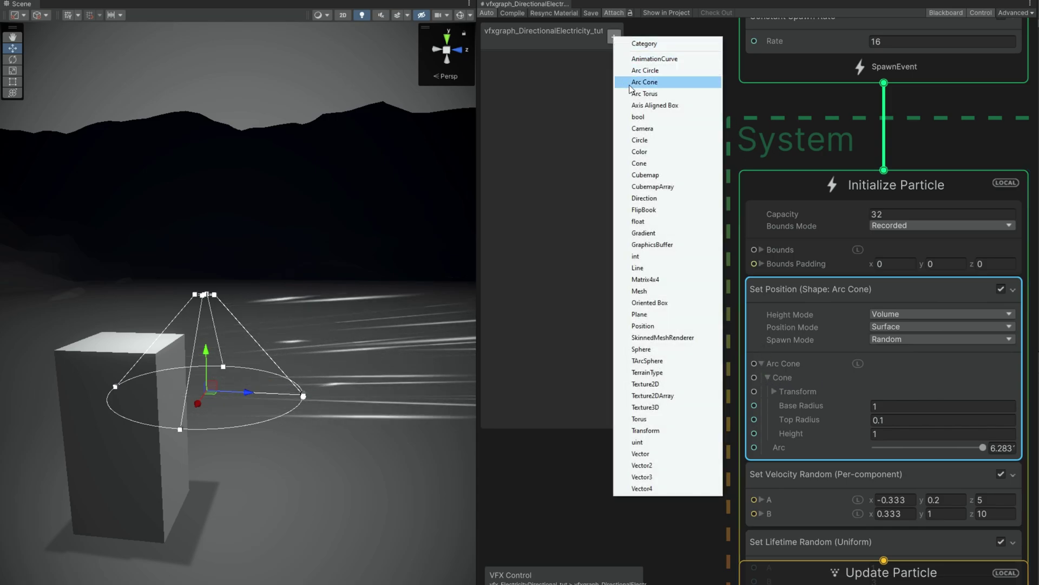
{"action": "left_click", "coordinate": [646, 168]}
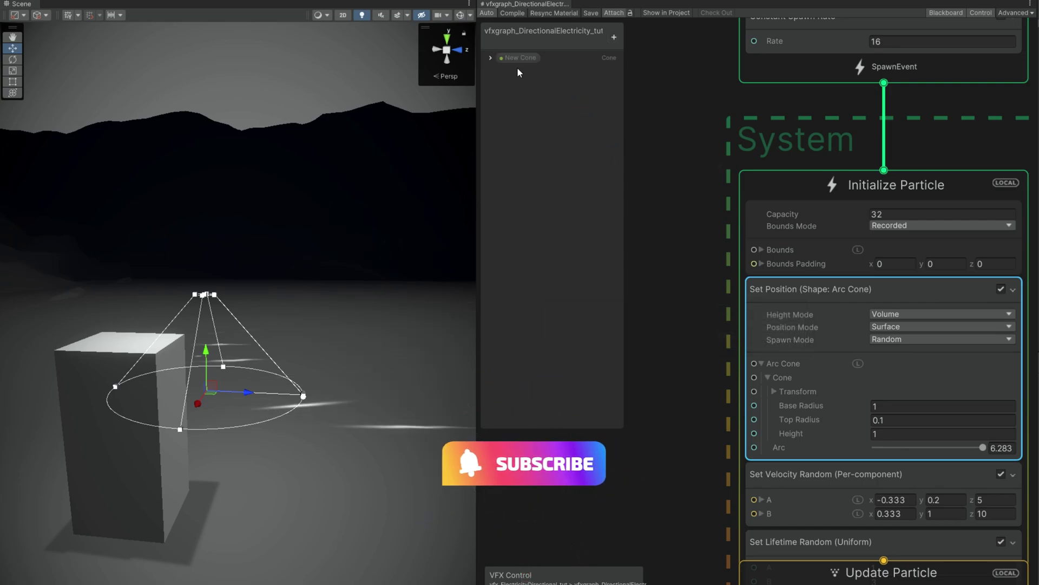
{"action": "double_click", "coordinate": [506, 60]}
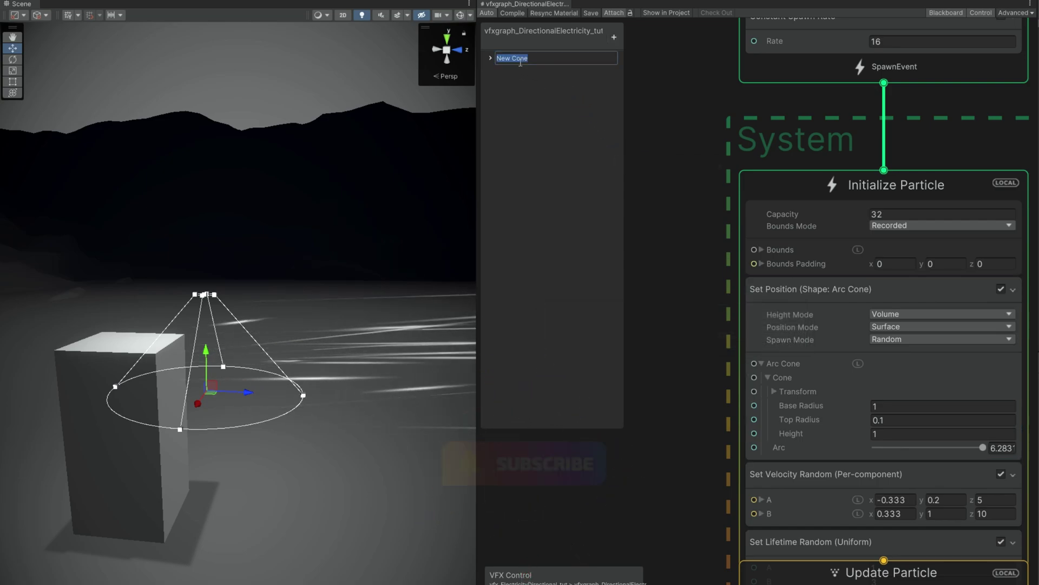
{"action": "type", "text": "Cone"}
{"action": "key", "text": "Return"}
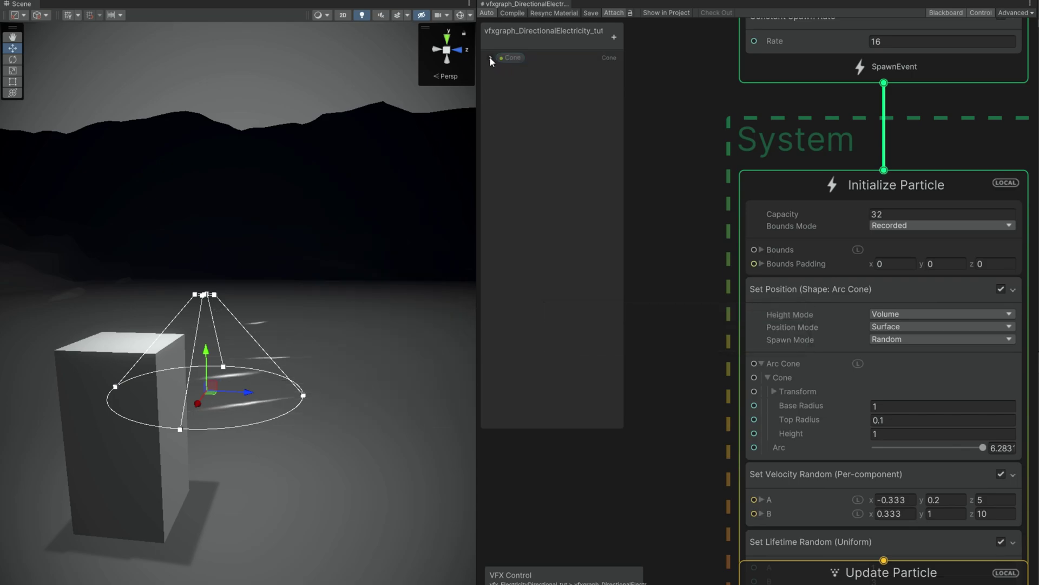
Step: Place the exposed Cone property in the graph and connect it to the Arc Cone's Cone input of the Set Position block
{"action": "left_click", "coordinate": [491, 58]}
{"action": "left_click_drag", "start_coordinate": [511, 57], "coordinate": [759, 381]}
{"action": "left_click_drag", "start_coordinate": [683, 377], "coordinate": [691, 382]}
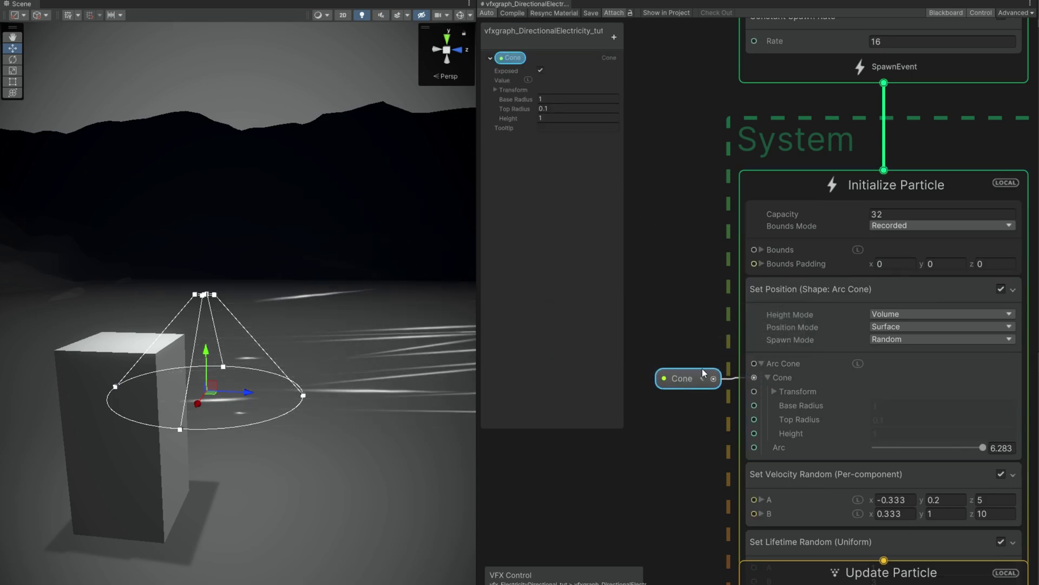
{"action": "left_click", "coordinate": [819, 99]}
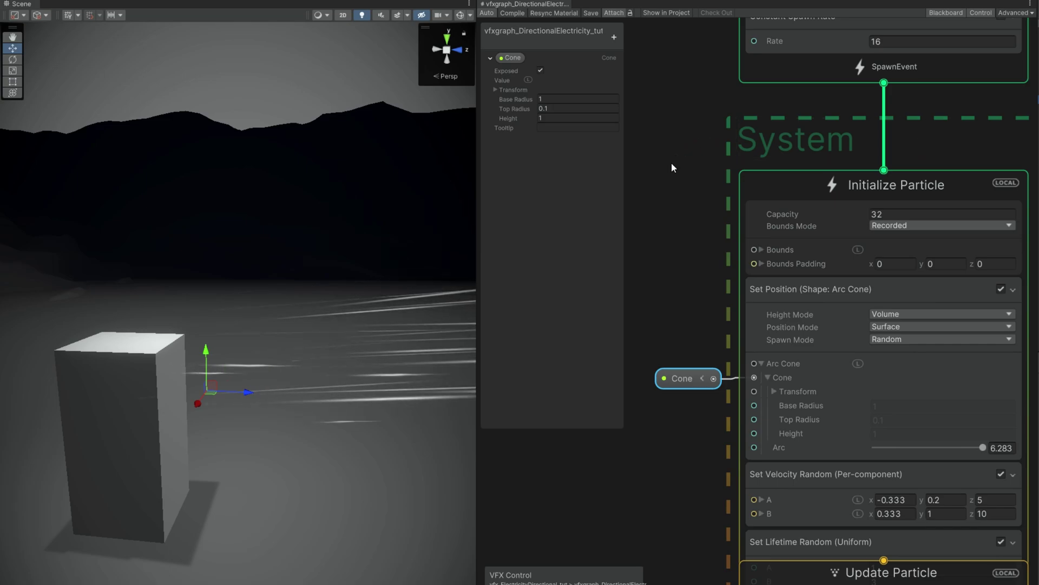
Step: Set the exposed Cone's X angle to 90 and its base radius to 0.01
{"action": "left_click", "coordinate": [683, 375]}
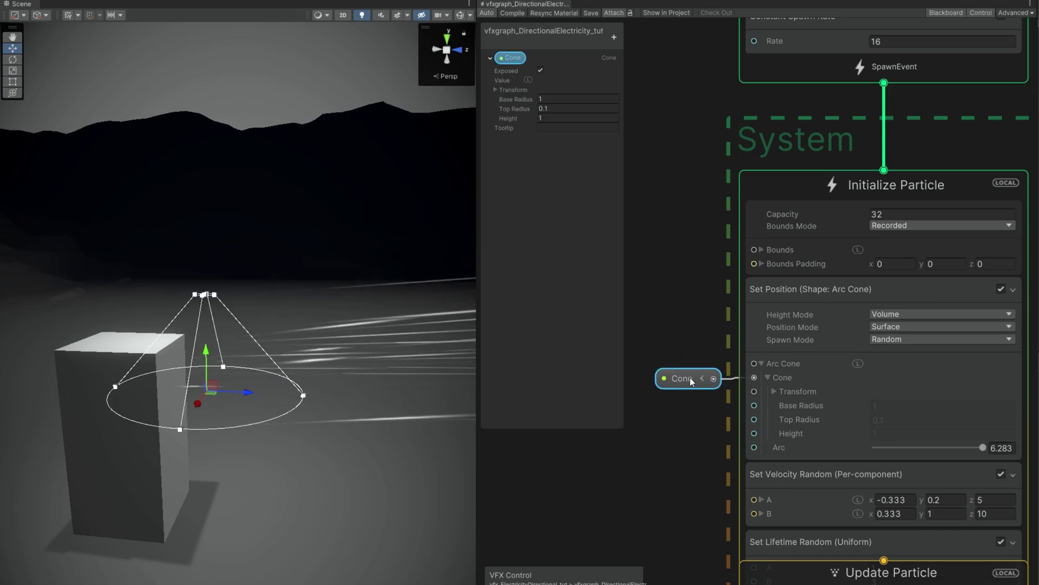
{"action": "left_click", "coordinate": [496, 89]}
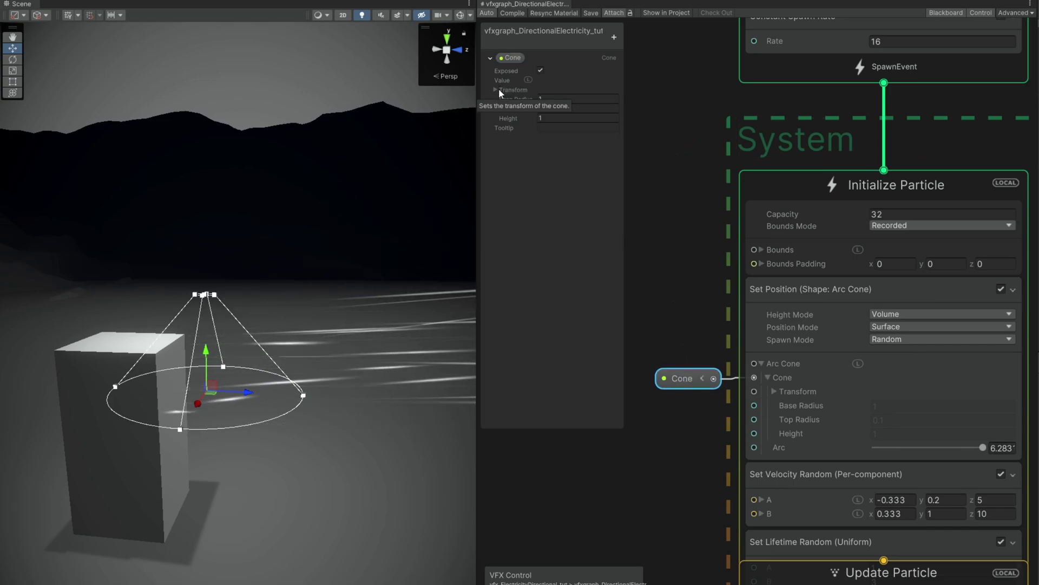
{"action": "left_click", "coordinate": [555, 109]}
{"action": "type", "text": "90"}
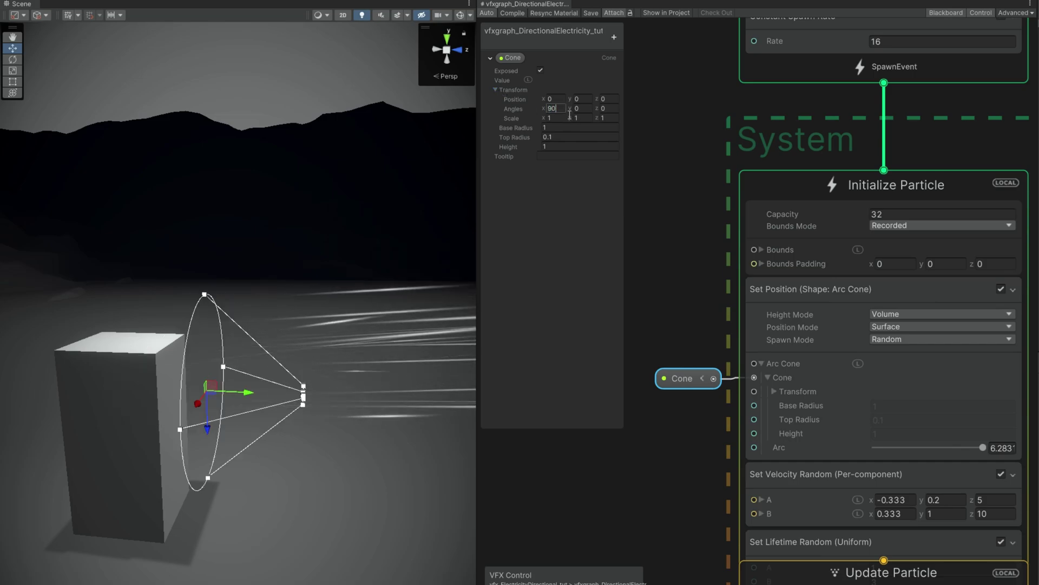
{"action": "left_click", "coordinate": [571, 128]}
{"action": "type", "text": "0"}
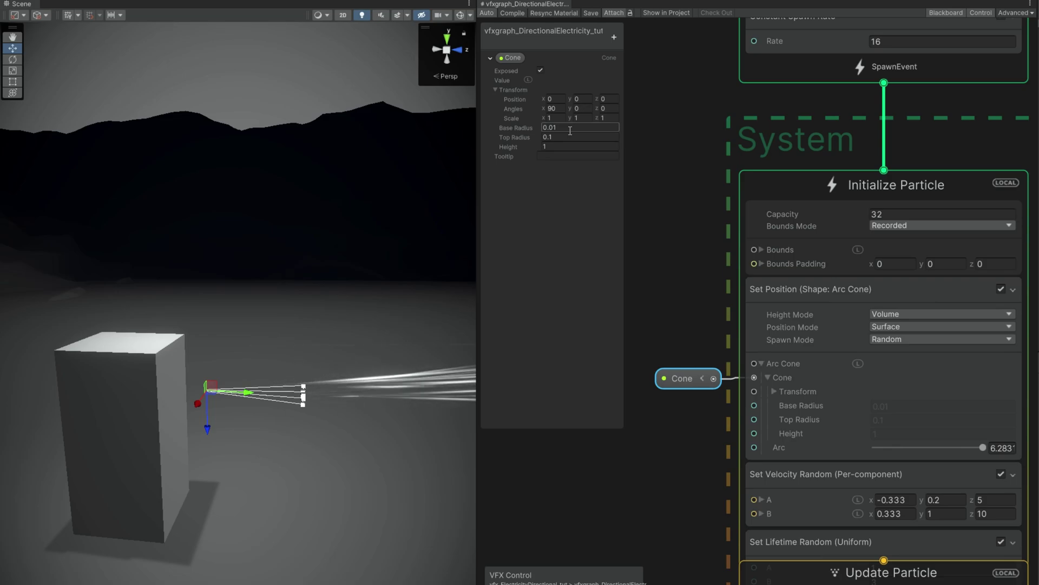
Step: Widen the cone's top radius to about 0.7 using its gizmo handle in the scene
{"action": "left_click_drag", "start_coordinate": [469, 356], "coordinate": [208, 396], "text": "alt"}
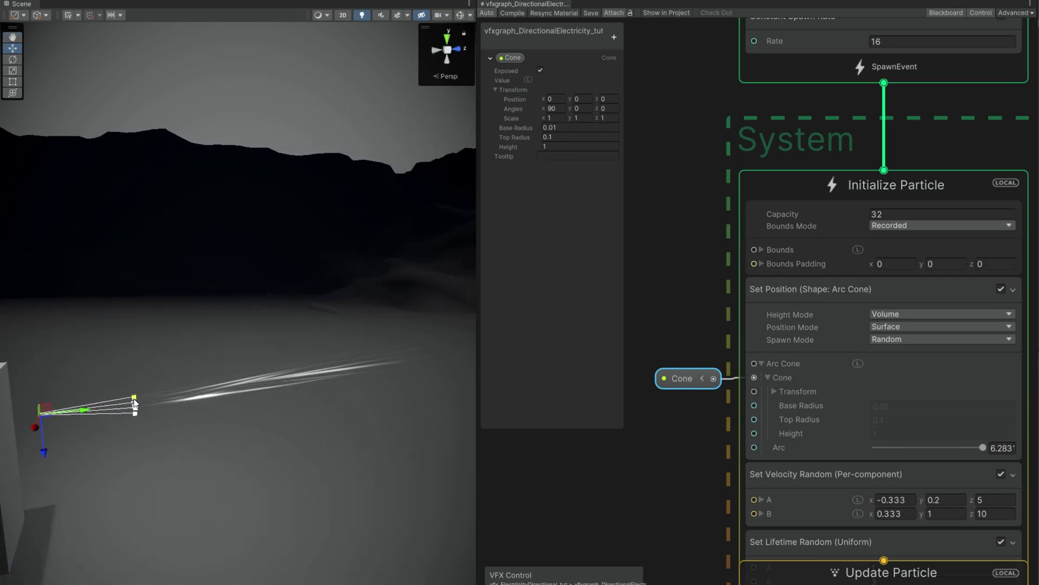
{"action": "left_click_drag", "start_coordinate": [134, 402], "coordinate": [140, 353]}
{"action": "left_click_drag", "start_coordinate": [201, 384], "coordinate": [169, 394], "text": "alt"}
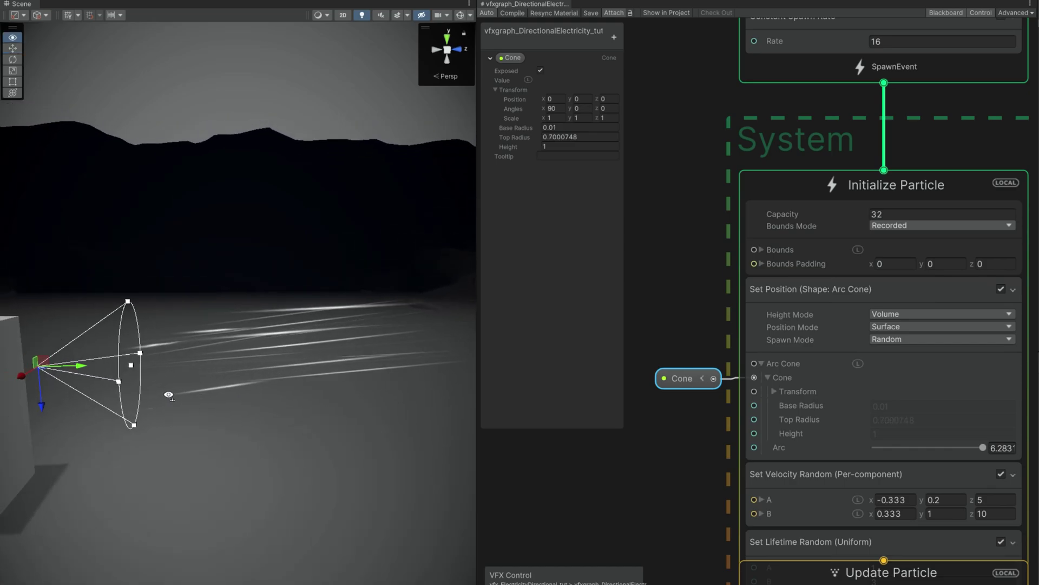
{"action": "right_click_drag", "start_coordinate": [169, 395], "coordinate": [169, 391]}
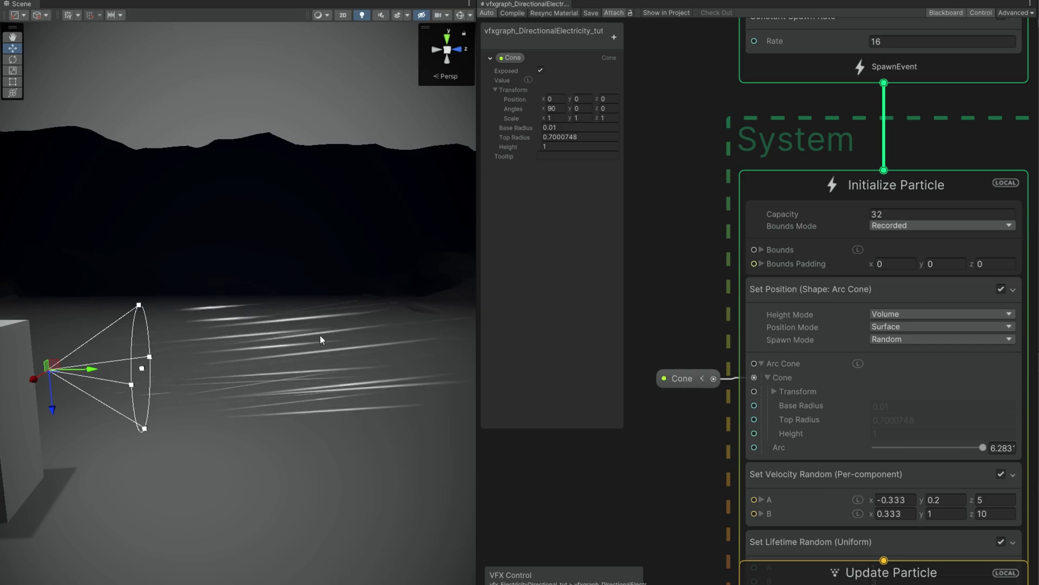
Step: Move the Update Particle context down to clear its overlap with the Initialize Particle context
{"action": "middle_click_drag", "start_coordinate": [631, 477], "coordinate": [701, 303]}
{"action": "left_click_drag", "start_coordinate": [839, 397], "coordinate": [844, 522]}
{"action": "middle_click_drag", "start_coordinate": [807, 432], "coordinate": [704, 432]}
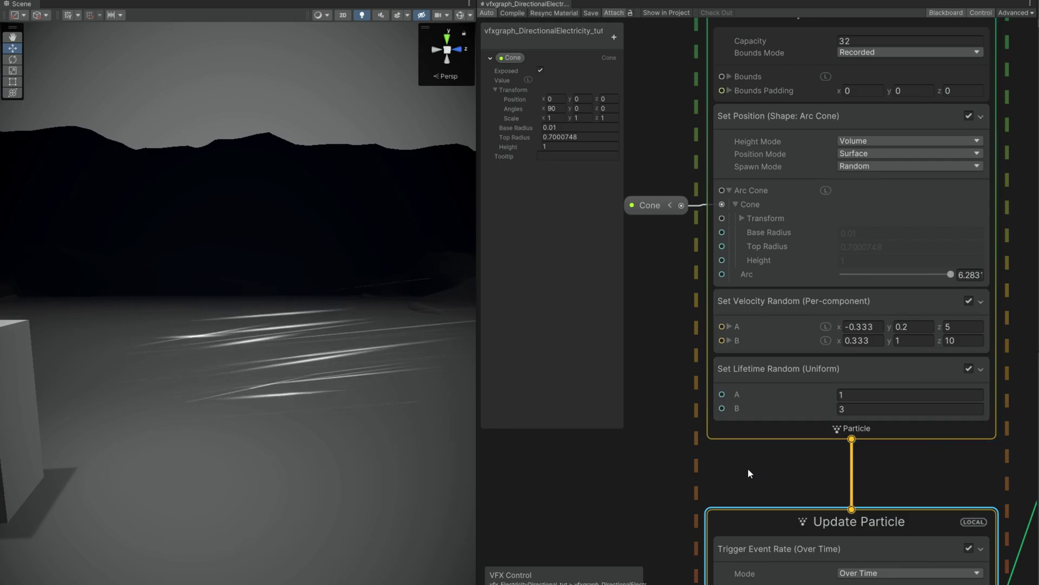
Step: Add a Get Attribute: position operator node beside the Initialize Particle context, below the Cone property node
{"action": "middle_click_drag", "start_coordinate": [748, 468], "coordinate": [890, 468]}
{"action": "left_click", "coordinate": [671, 344]}
{"action": "key", "text": "space"}
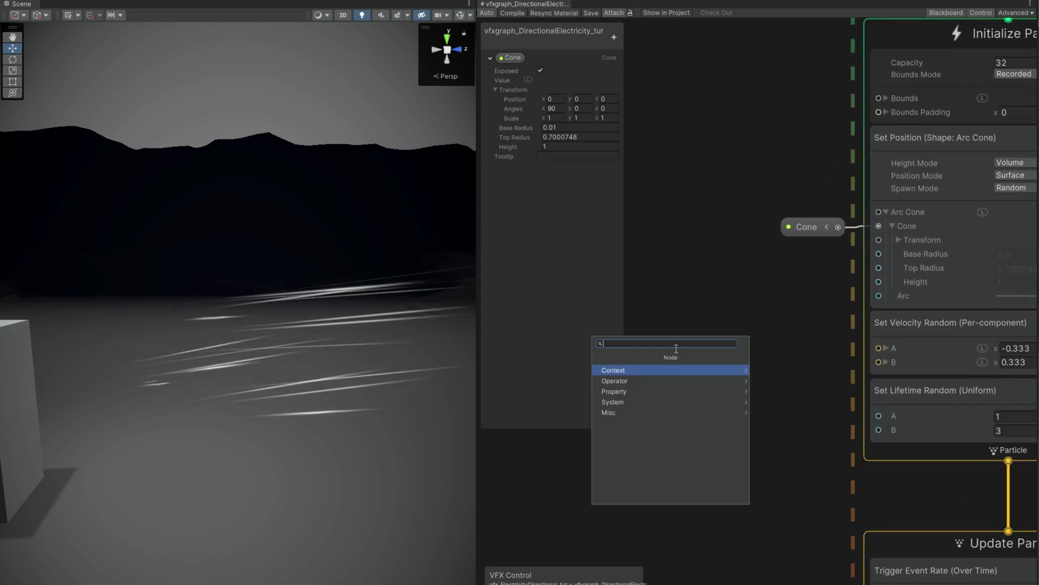
{"action": "type", "text": "get post"}
{"action": "key", "text": "BackSpace"}
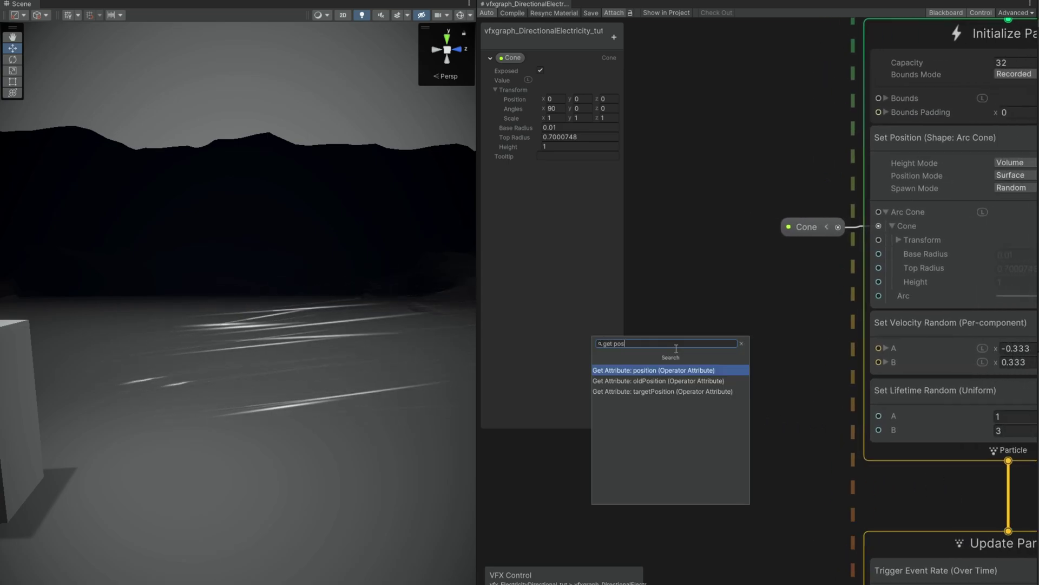
{"action": "key", "text": "Return"}
{"action": "left_click_drag", "start_coordinate": [696, 372], "coordinate": [659, 284]}
{"action": "middle_click_drag", "start_coordinate": [660, 285], "coordinate": [723, 285]}
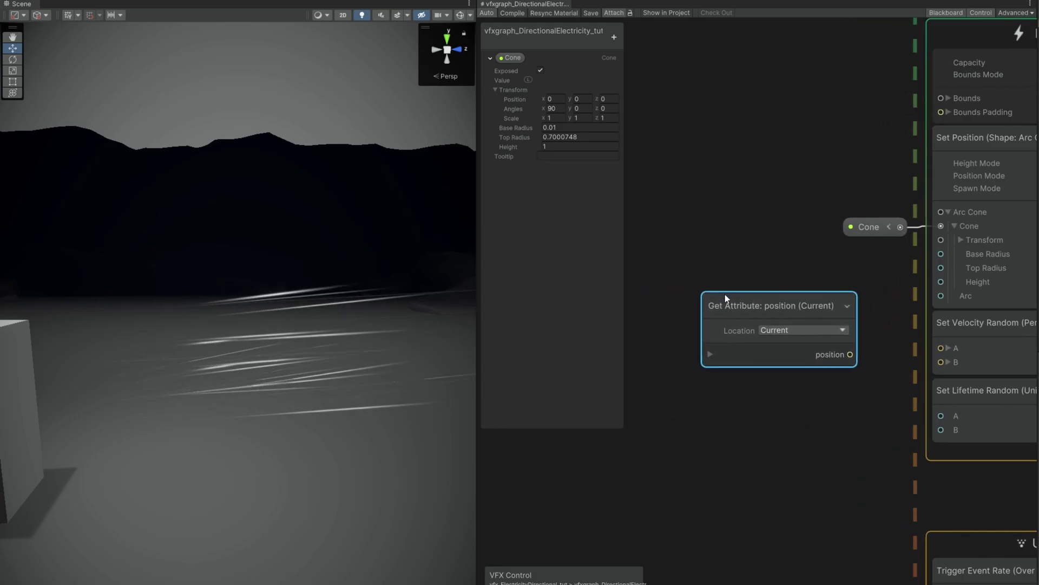
{"action": "left_click_drag", "start_coordinate": [725, 294], "coordinate": [627, 280]}
Step: Add a Multiply node fed by the position output of the Get Attribute node
{"action": "left_click_drag", "start_coordinate": [781, 390], "coordinate": [783, 387]}
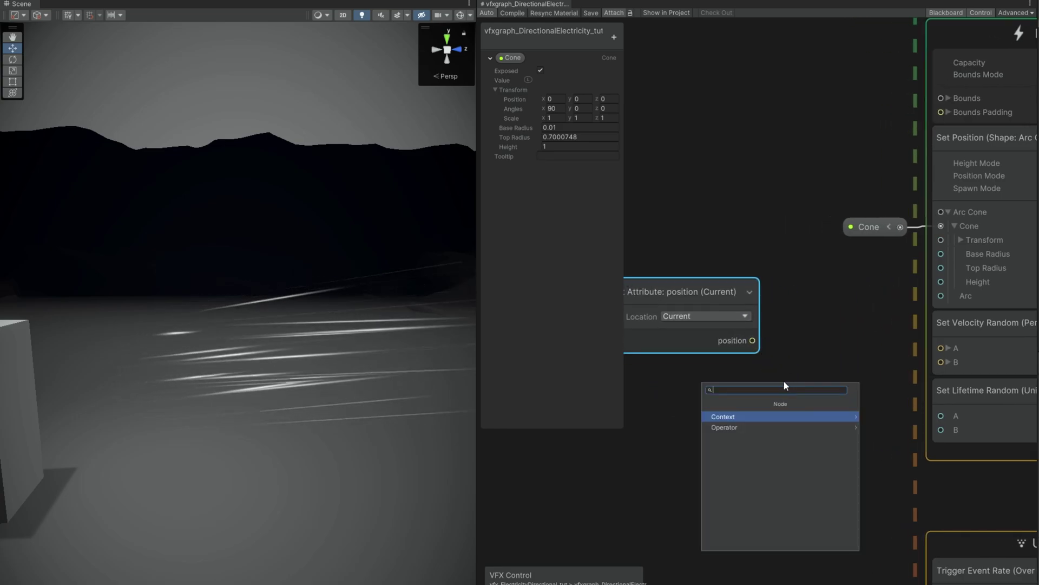
{"action": "type", "text": "mu"}
{"action": "left_click", "coordinate": [753, 417]}
{"action": "left_click_drag", "start_coordinate": [844, 421], "coordinate": [798, 396]}
{"action": "middle_click_drag", "start_coordinate": [822, 349], "coordinate": [774, 356]}
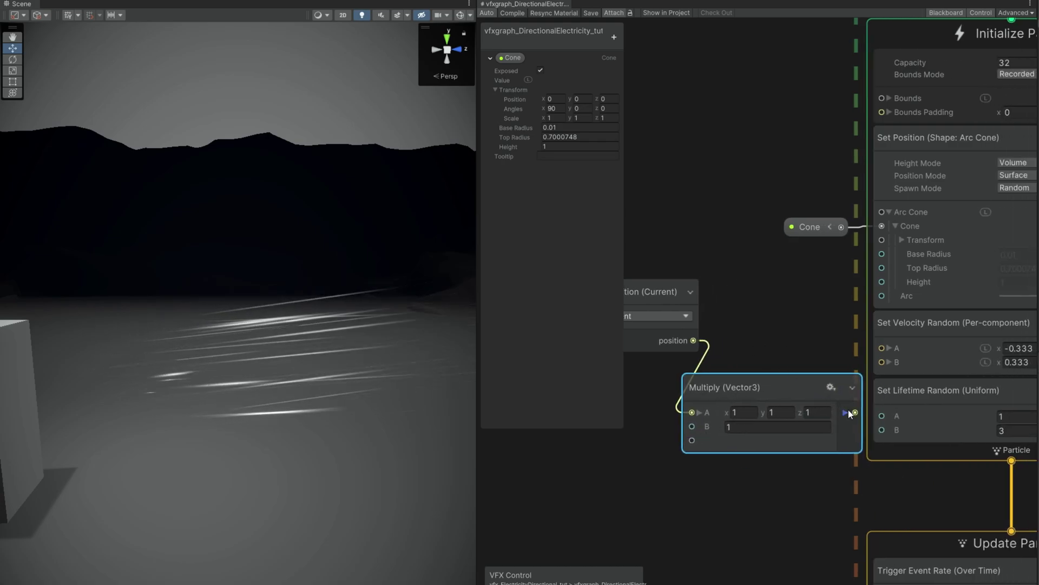
Step: Turn off the per-component random mode of the Set Velocity block in Initialize Particle
{"action": "left_click", "coordinate": [927, 335]}
{"action": "middle_click_drag", "start_coordinate": [832, 324], "coordinate": [666, 321]}
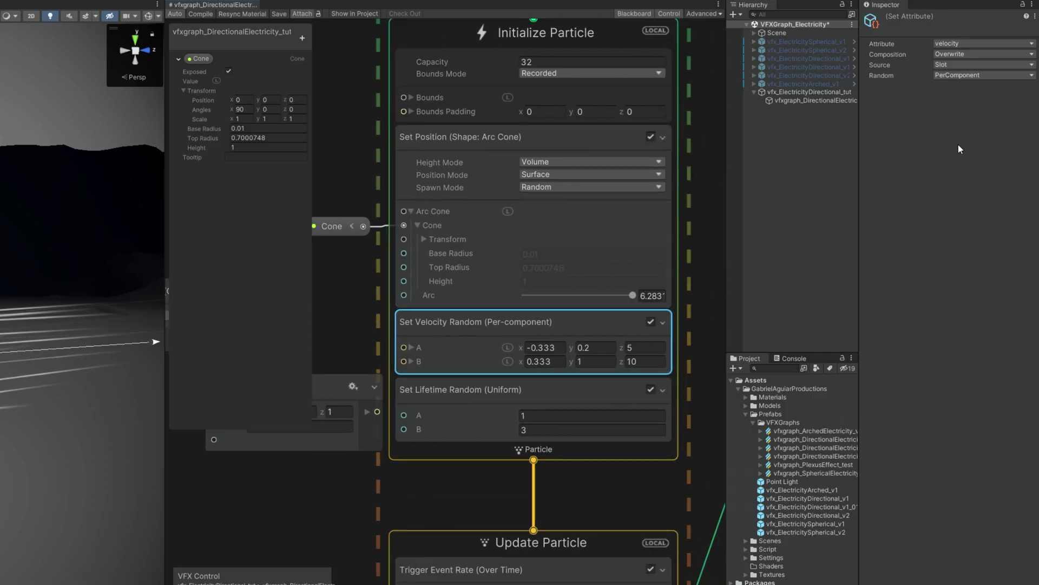
{"action": "left_click", "coordinate": [957, 75]}
{"action": "left_click", "coordinate": [949, 84]}
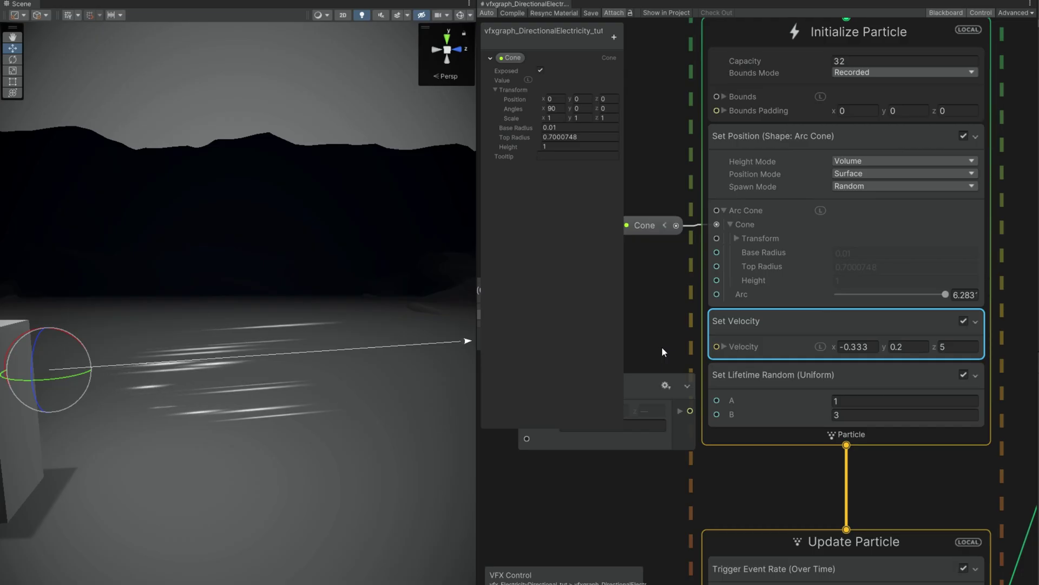
Step: Connect the Multiply output to the Set Velocity block's Velocity input and line up the position and Multiply nodes with it
{"action": "middle_click_drag", "start_coordinate": [350, 347], "coordinate": [482, 329]}
{"action": "left_click_drag", "start_coordinate": [509, 394], "coordinate": [530, 357]}
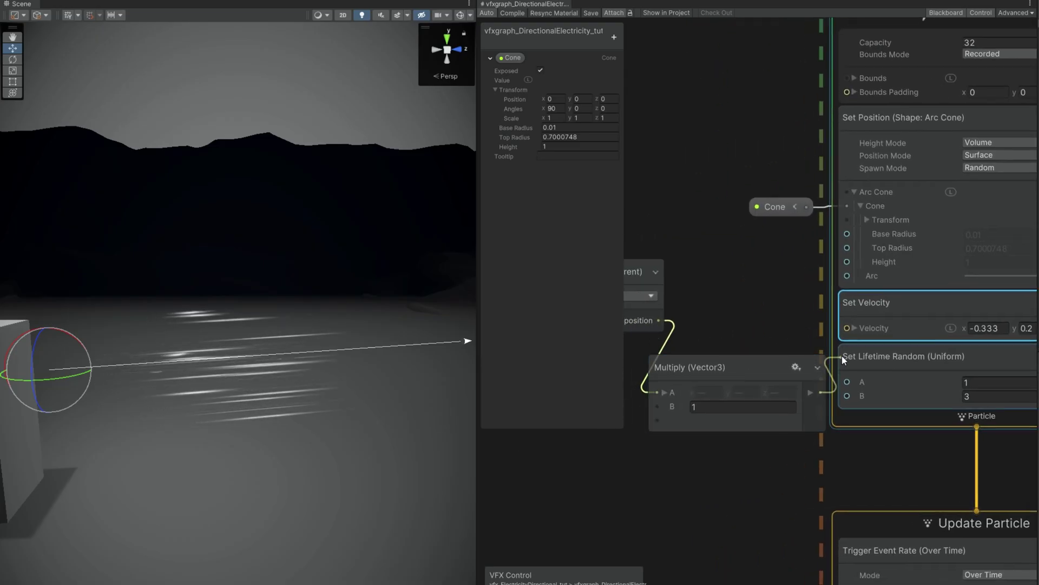
{"action": "left_click_drag", "start_coordinate": [864, 340], "coordinate": [848, 328]}
{"action": "middle_click_drag", "start_coordinate": [747, 307], "coordinate": [869, 296]}
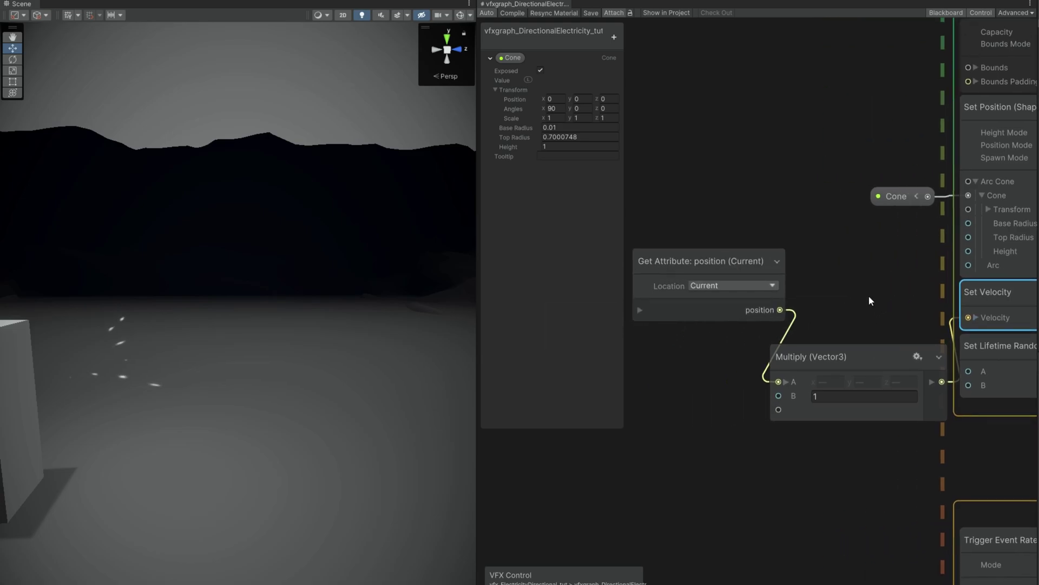
{"action": "left_click_drag", "start_coordinate": [721, 268], "coordinate": [677, 331]}
{"action": "left_click_drag", "start_coordinate": [835, 295], "coordinate": [675, 380]}
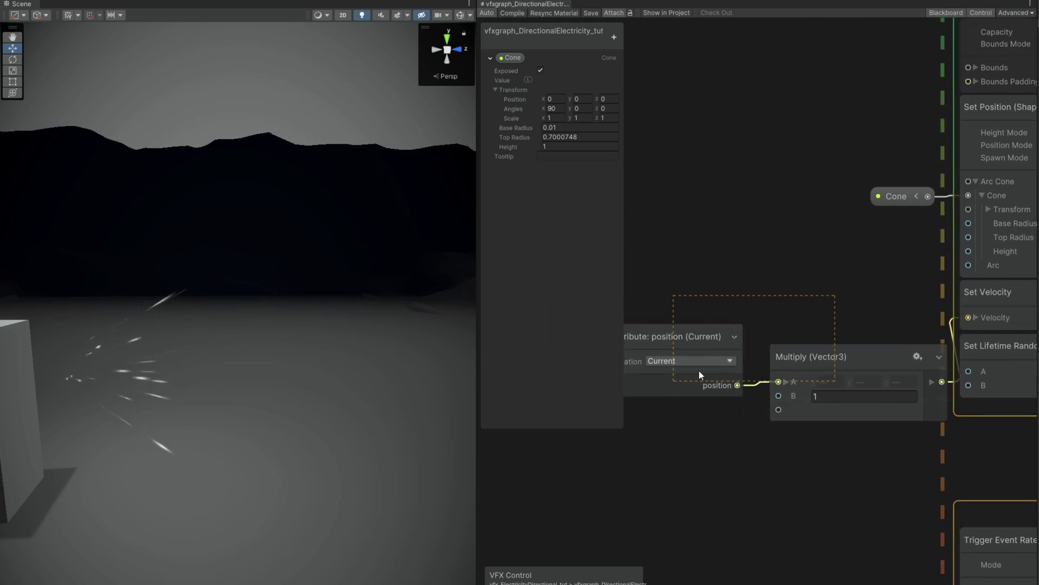
{"action": "left_click_drag", "start_coordinate": [780, 358], "coordinate": [749, 298]}
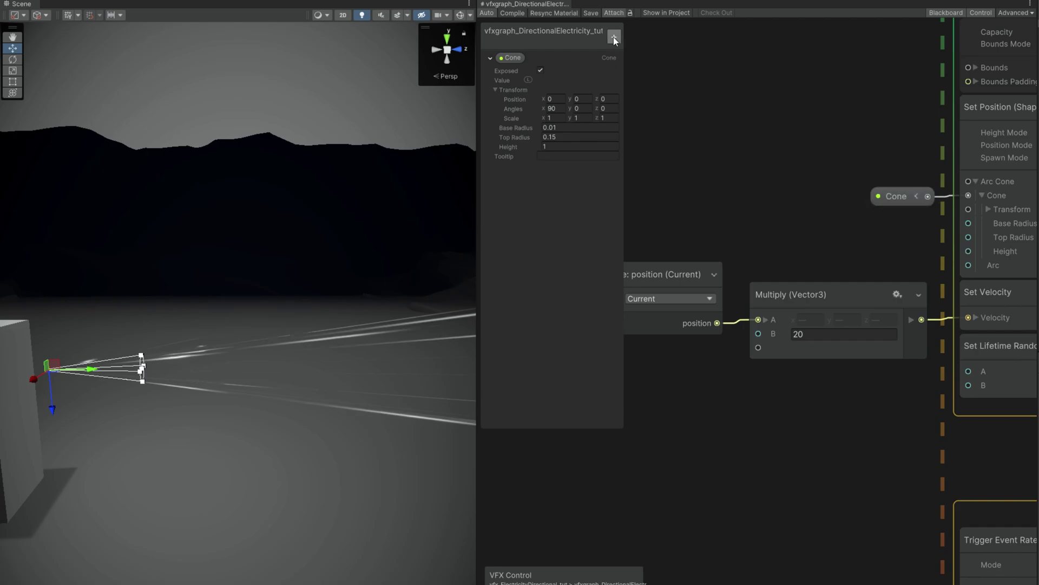
Step: Add an exposed float property named Speed to the Blackboard and expand its settings
{"action": "left_click", "coordinate": [614, 37]}
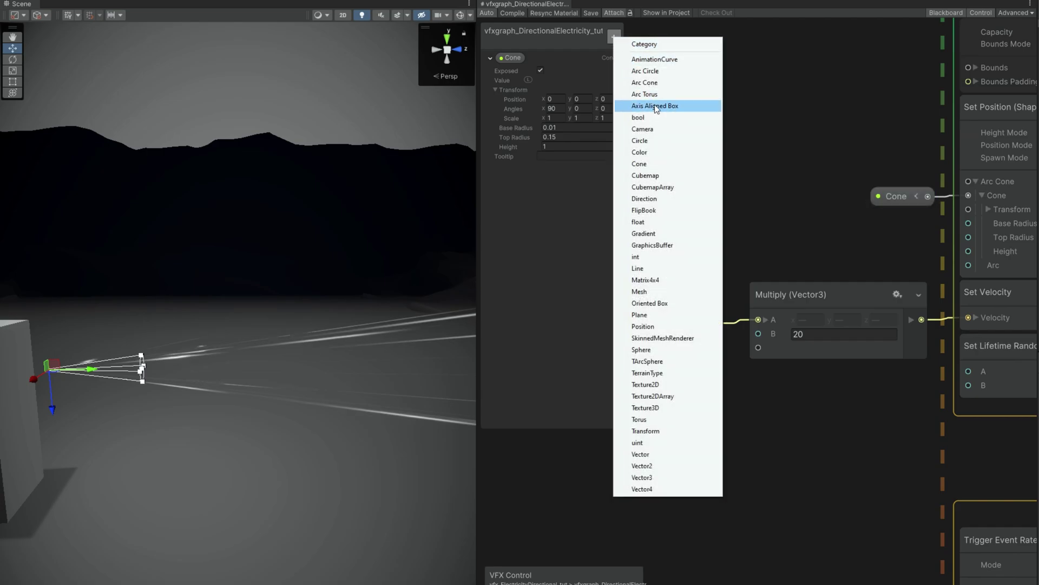
{"action": "left_click", "coordinate": [639, 222]}
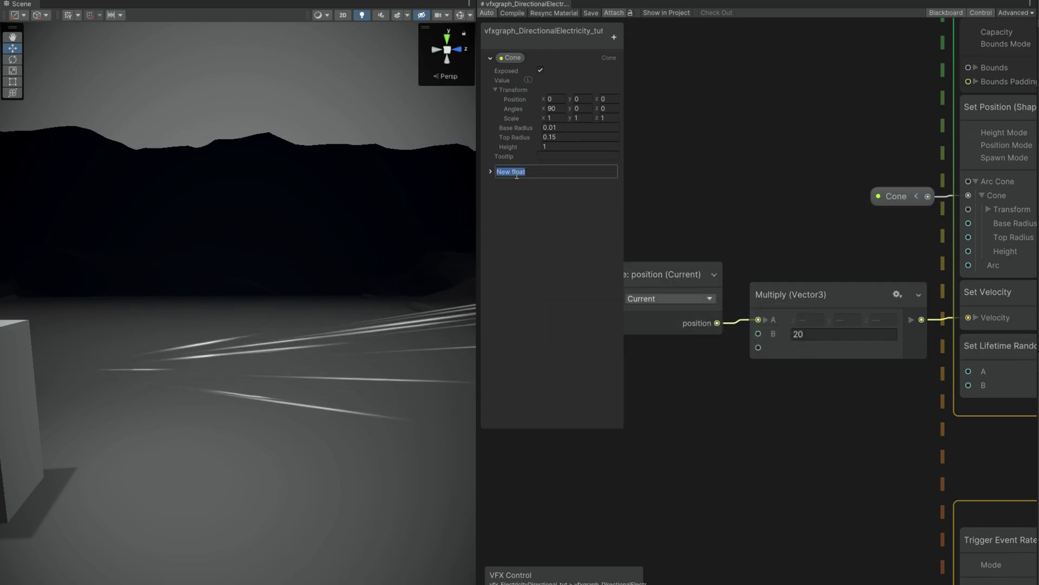
{"action": "type", "text": "Speed"}
{"action": "key", "text": "Return"}
{"action": "left_click", "coordinate": [490, 171]}
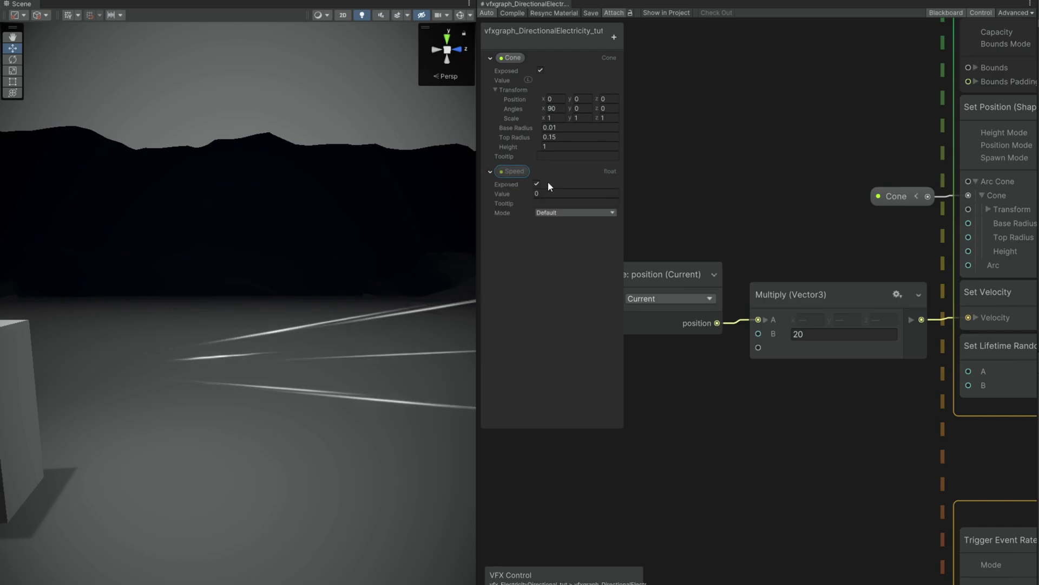
Step: Set Speed to 35 and connect it to the B input of the velocity's Multiply node
{"action": "left_click", "coordinate": [574, 193]}
{"action": "type", "text": "35"}
{"action": "left_click_drag", "start_coordinate": [514, 172], "coordinate": [756, 333]}
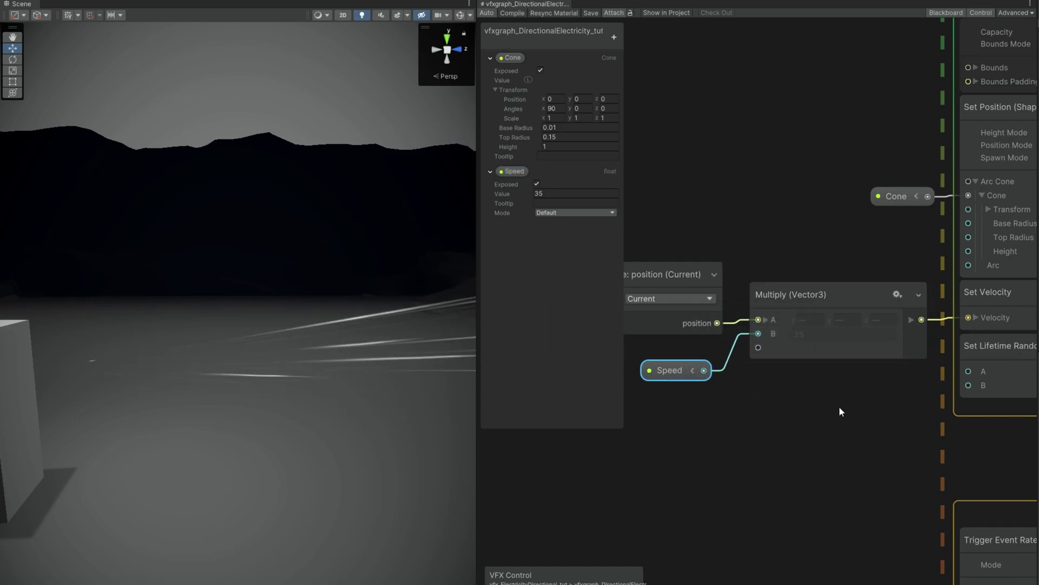
Step: Add an exposed float property named Lifetime to the Blackboard
{"action": "middle_click_drag", "start_coordinate": [841, 411], "coordinate": [641, 387]}
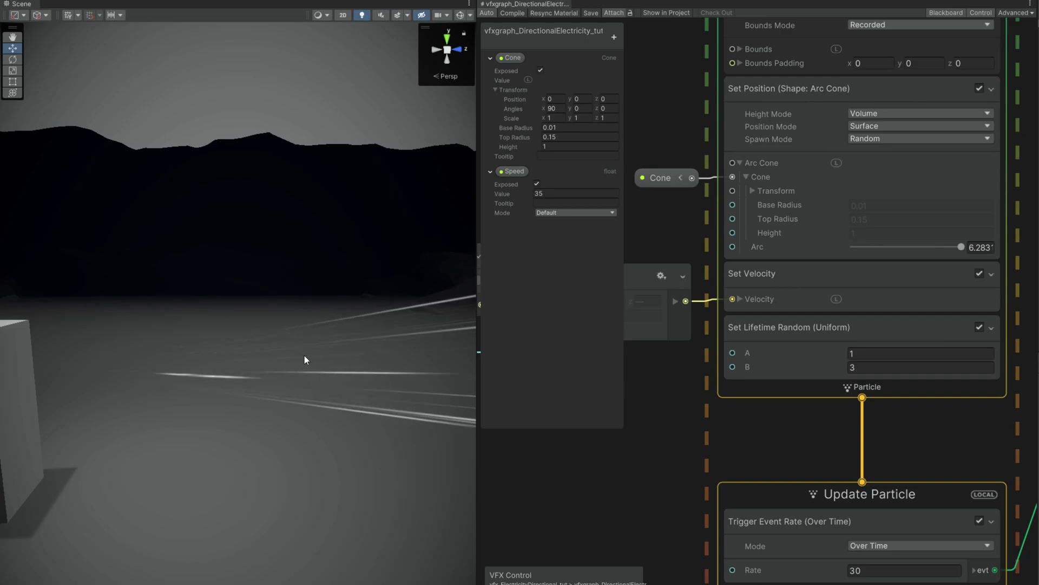
{"action": "mouse_move", "coordinate": [304, 359]}
{"action": "left_mouse_down", "text": "alt"}
{"action": "mouse_move", "coordinate": [460, 352]}
{"action": "mouse_move", "coordinate": [343, 372]}
{"action": "mouse_move", "coordinate": [470, 352]}
{"action": "mouse_move", "coordinate": [454, 356]}
{"action": "left_mouse_up", "text": "alt"}
{"action": "left_click", "coordinate": [844, 373]}
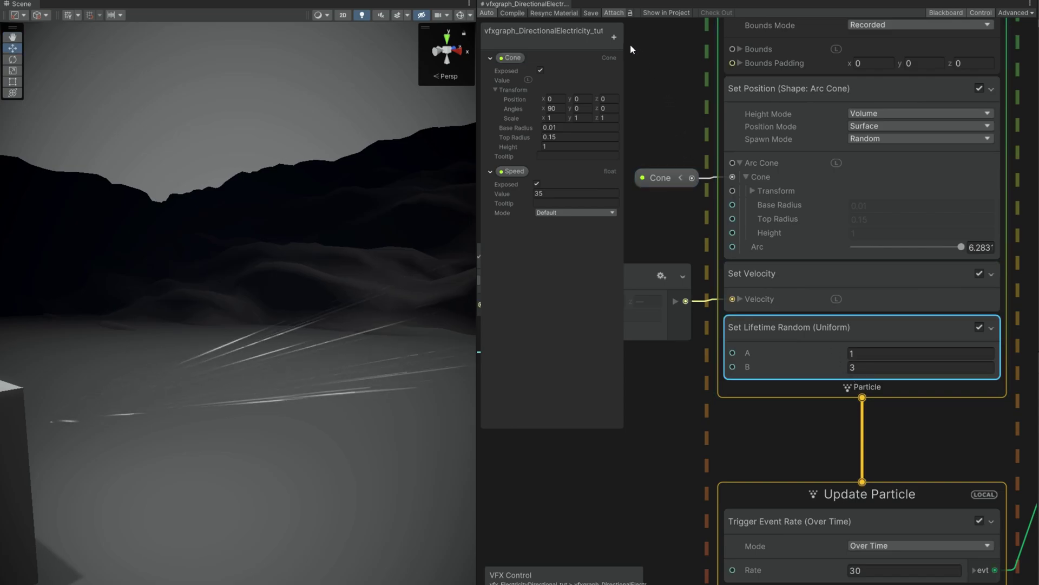
{"action": "left_click", "coordinate": [614, 37]}
{"action": "left_click", "coordinate": [639, 219]}
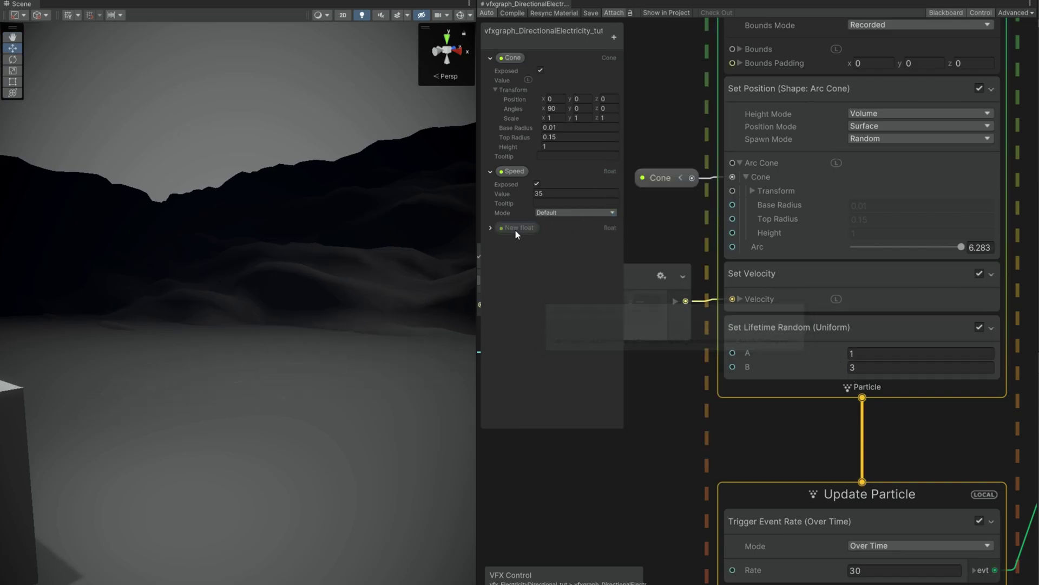
{"action": "type", "text": "Lifetime"}
{"action": "key", "text": "Return"}
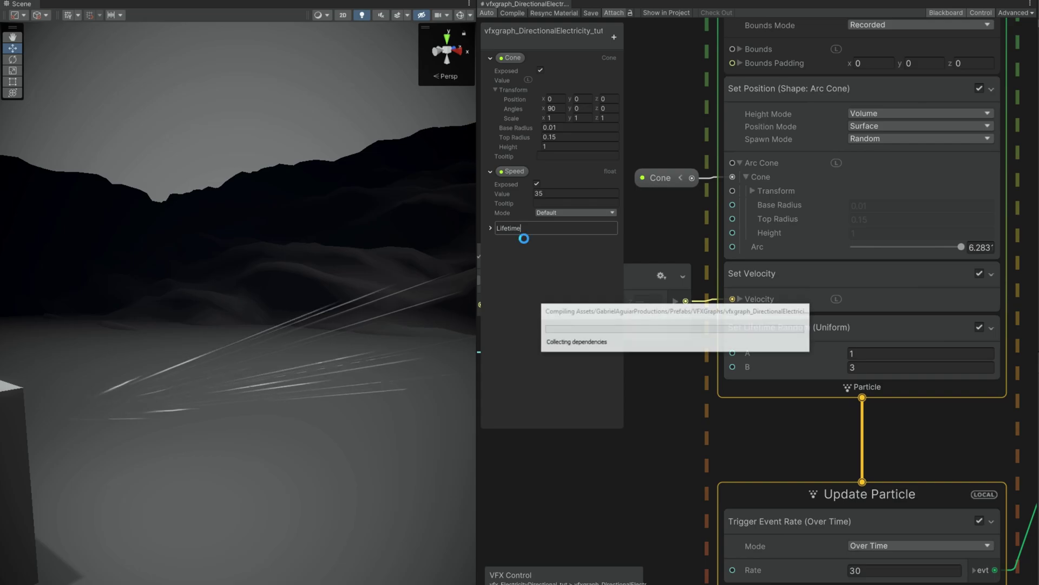
Step: Set Lifetime to 0.4 and connect it to the B input of the Set Lifetime Random block
{"action": "left_click", "coordinate": [492, 228]}
{"action": "left_click", "coordinate": [550, 259]}
{"action": "left_click", "coordinate": [552, 251]}
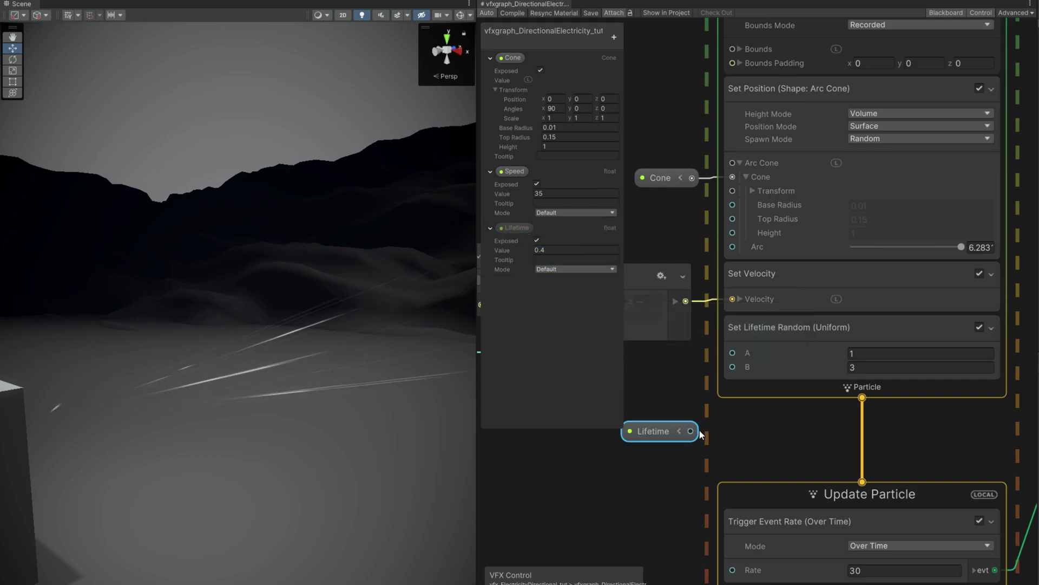
{"action": "left_click_drag", "start_coordinate": [732, 375], "coordinate": [732, 369]}
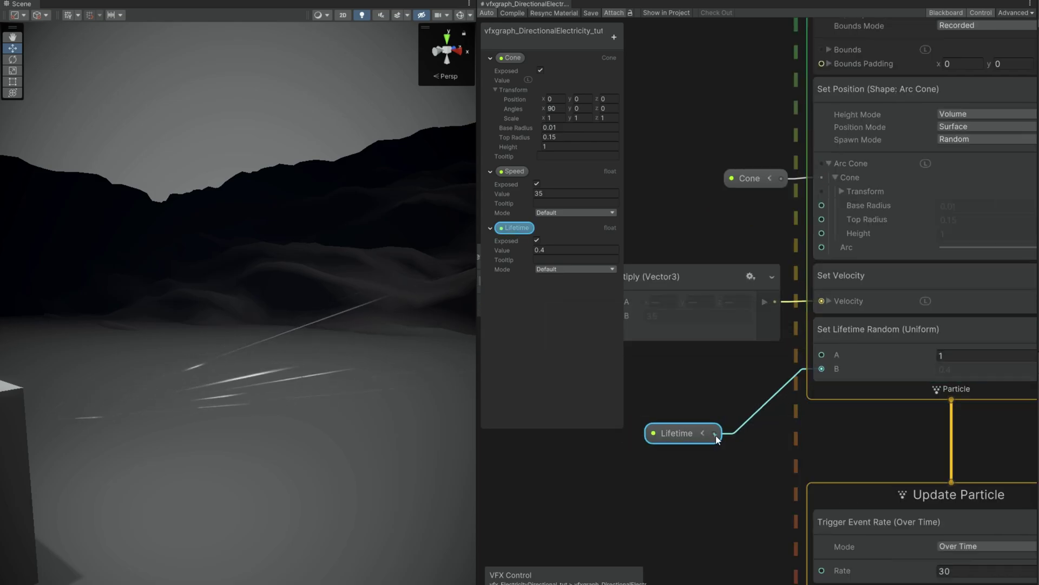
Step: Scale Lifetime down with a Multiply node and connect the result to the A input of Set Lifetime Random
{"action": "left_click_drag", "start_coordinate": [715, 434], "coordinate": [726, 386]}
{"action": "type", "text": "mu"}
{"action": "left_click", "coordinate": [713, 406]}
{"action": "left_click", "coordinate": [781, 451]}
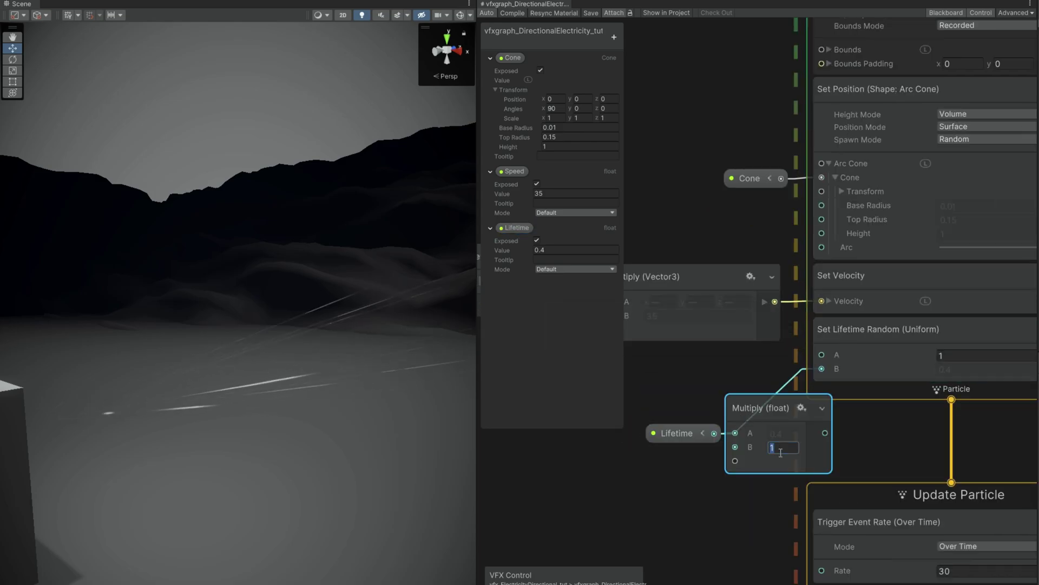
{"action": "type", "text": ".2"}
{"action": "left_click_drag", "start_coordinate": [825, 433], "coordinate": [822, 354]}
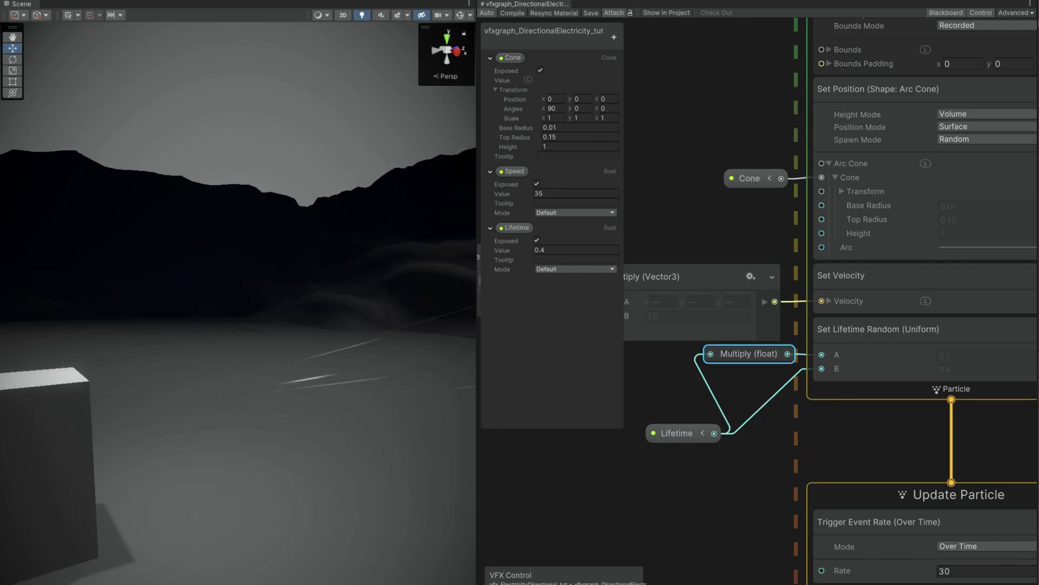
Step: Remove the Subpixel Anti-Aliasing block from the Output ParticleStrip Quad context
{"action": "middle_click_drag", "start_coordinate": [919, 445], "coordinate": [704, 439]}
{"action": "scroll", "coordinate": [788, 443], "scroll_direction": "down", "scroll_amount": 3}
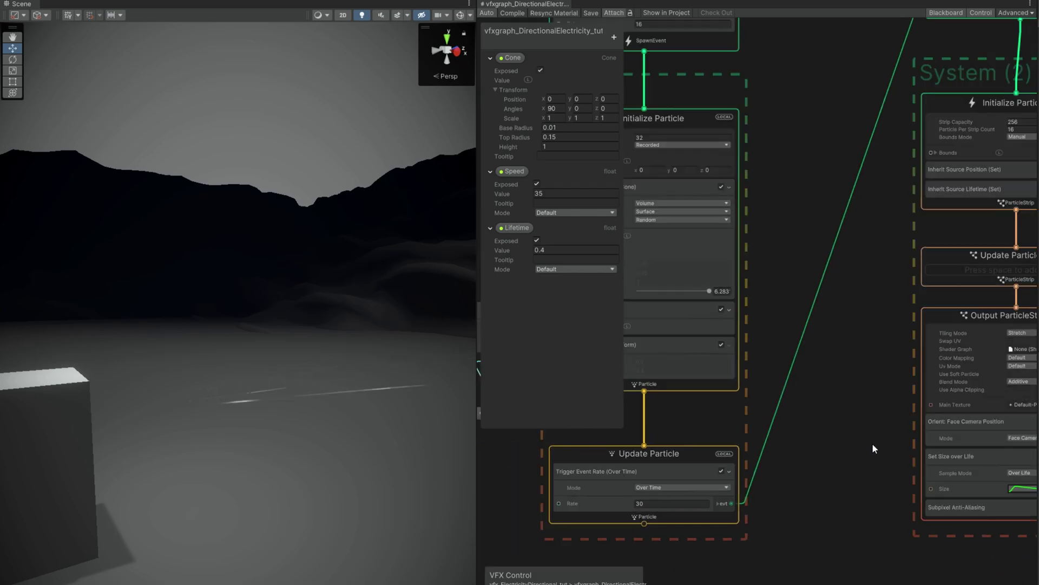
{"action": "middle_click_drag", "start_coordinate": [872, 443], "coordinate": [662, 409]}
{"action": "scroll", "coordinate": [771, 474], "scroll_direction": "up", "scroll_amount": 3}
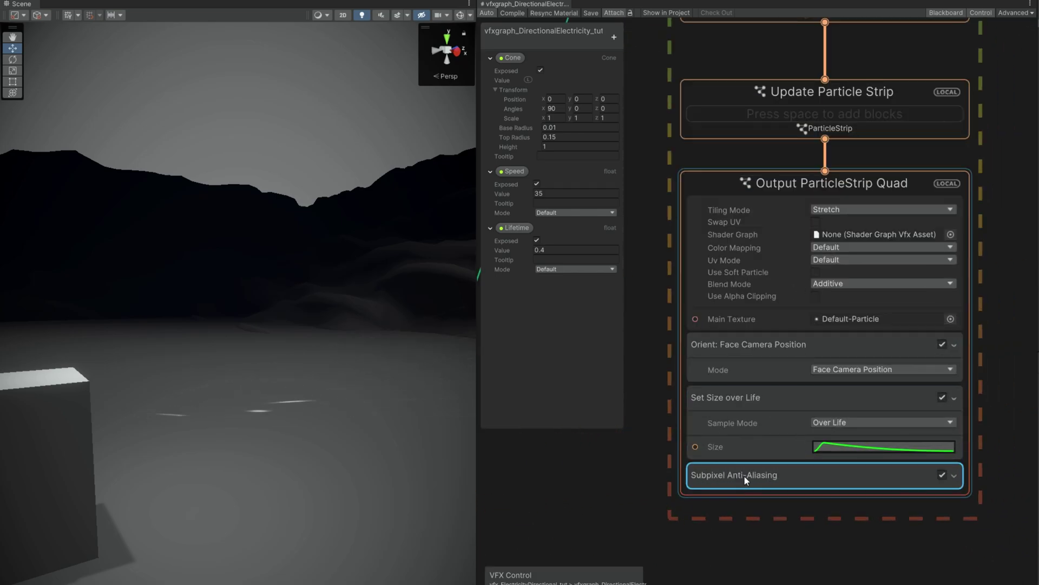
{"action": "key", "text": "Delete"}
Step: Add a Set Color block below Set Size over Life in the Output ParticleStrip Quad context
{"action": "left_click", "coordinate": [801, 413]}
{"action": "left_click", "coordinate": [746, 444]}
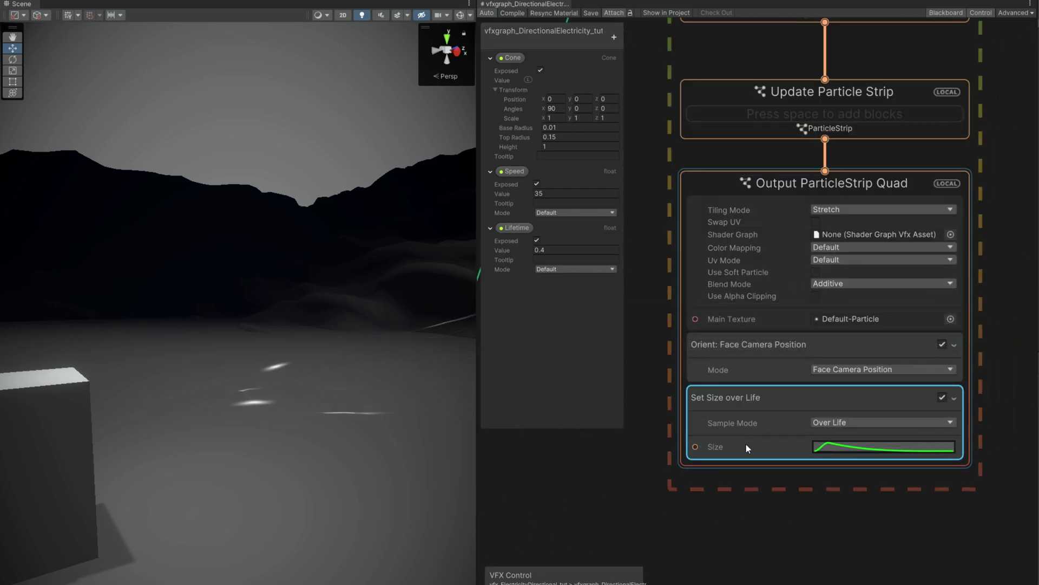
{"action": "key", "text": "space"}
{"action": "type", "text": "set color"}
{"action": "key", "text": "Return"}
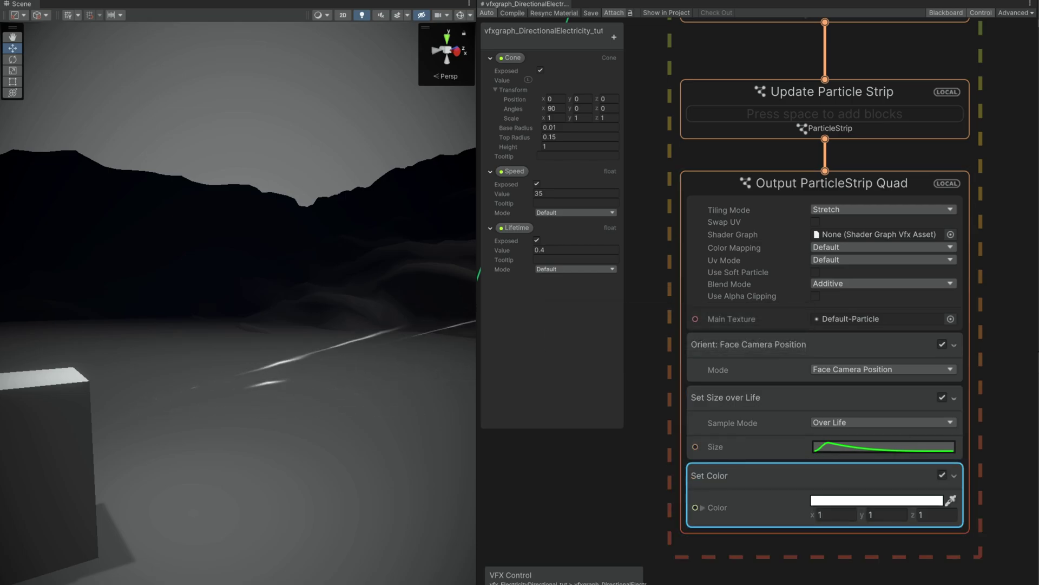
Step: Add a Set Color over Life block below Set Color and set its Composition and Alpha Composition to Multiply
{"action": "key", "text": "space"}
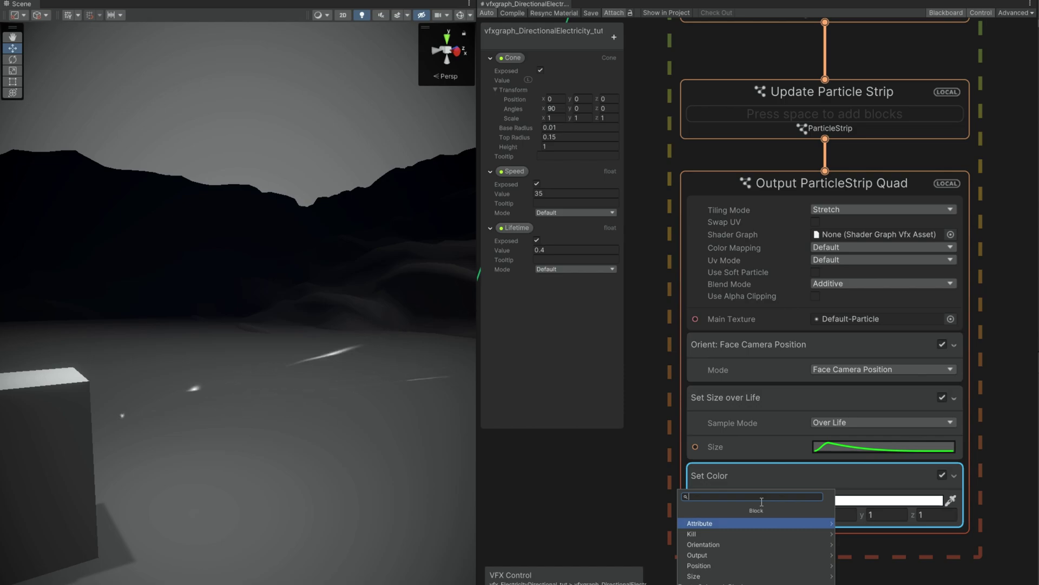
{"action": "type", "text": "colo over"}
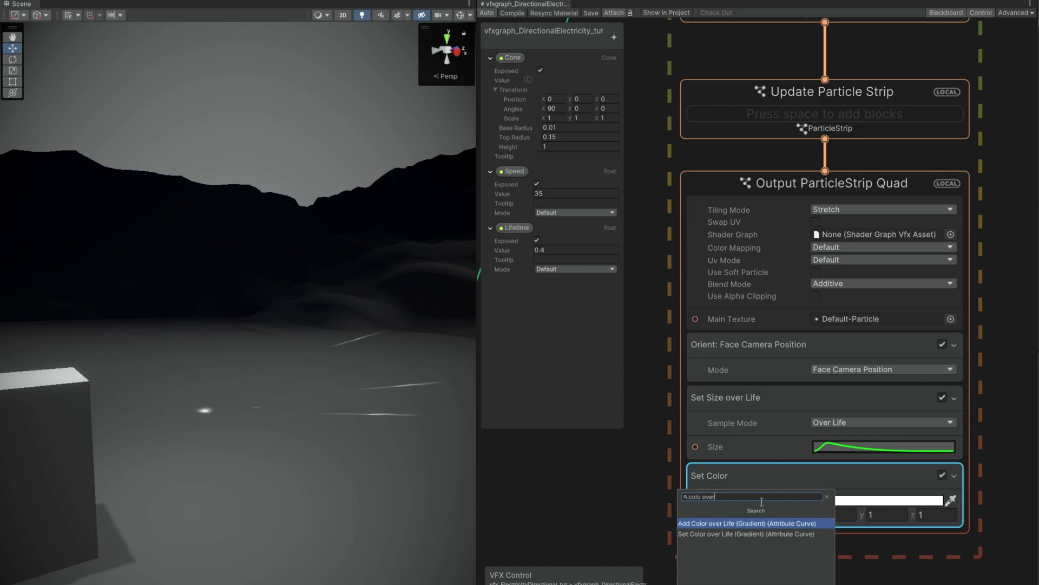
{"action": "key", "text": "Down"}
{"action": "key", "text": "Return"}
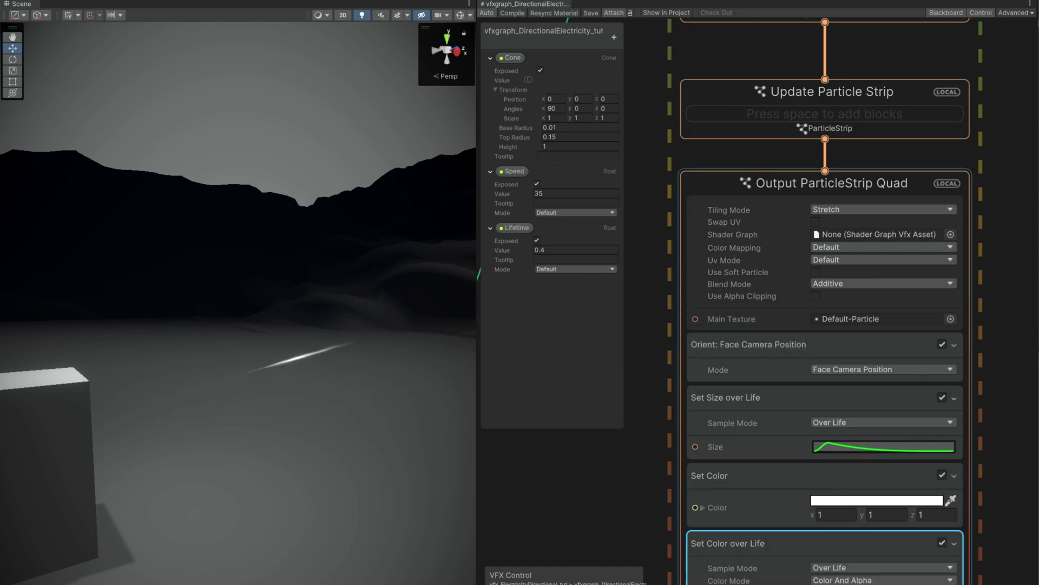
{"action": "middle_click_drag", "start_coordinate": [773, 575], "coordinate": [765, 418]}
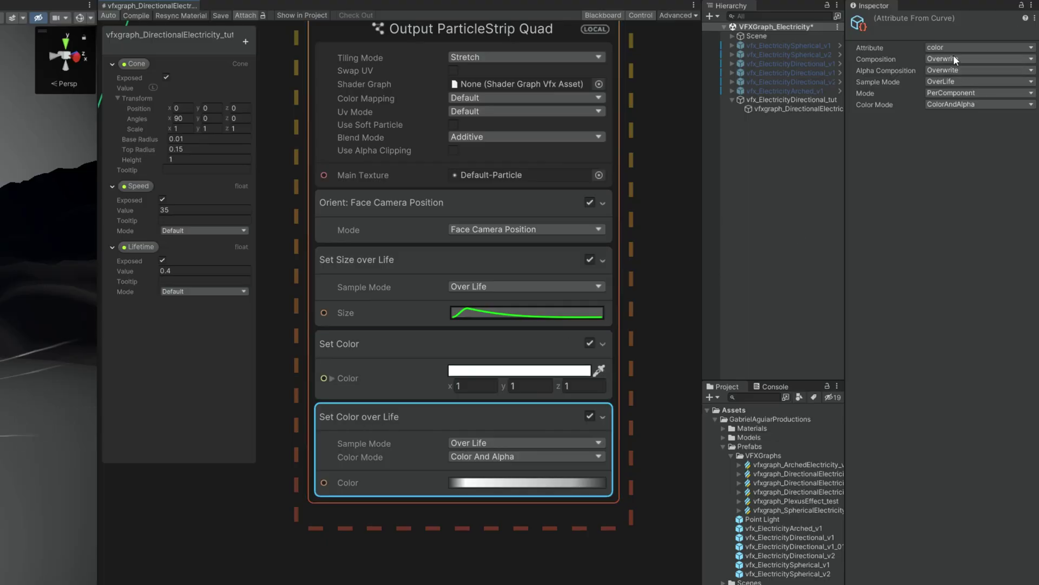
{"action": "left_click", "coordinate": [956, 96]}
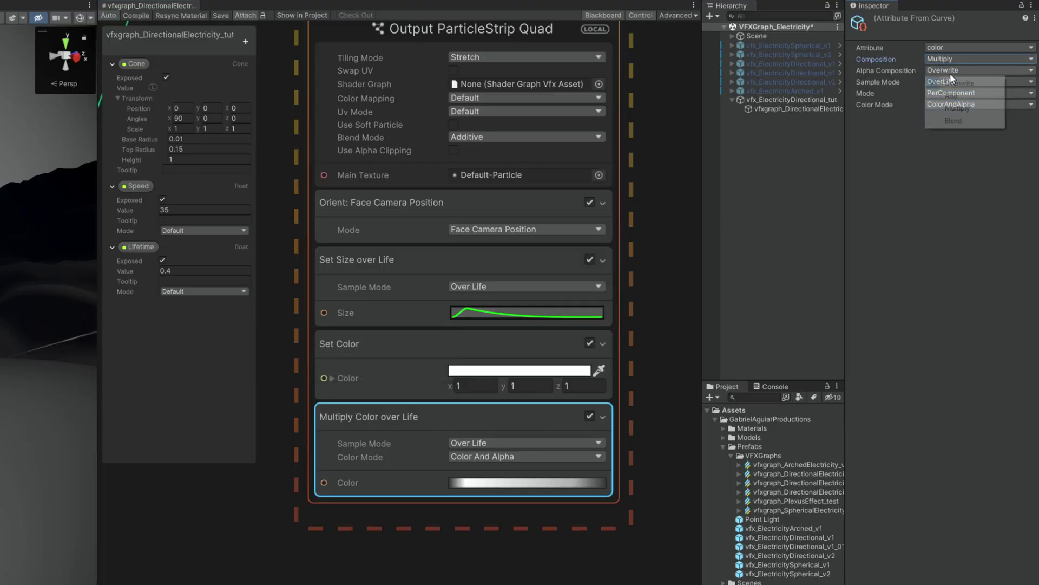
{"action": "left_click", "coordinate": [958, 108]}
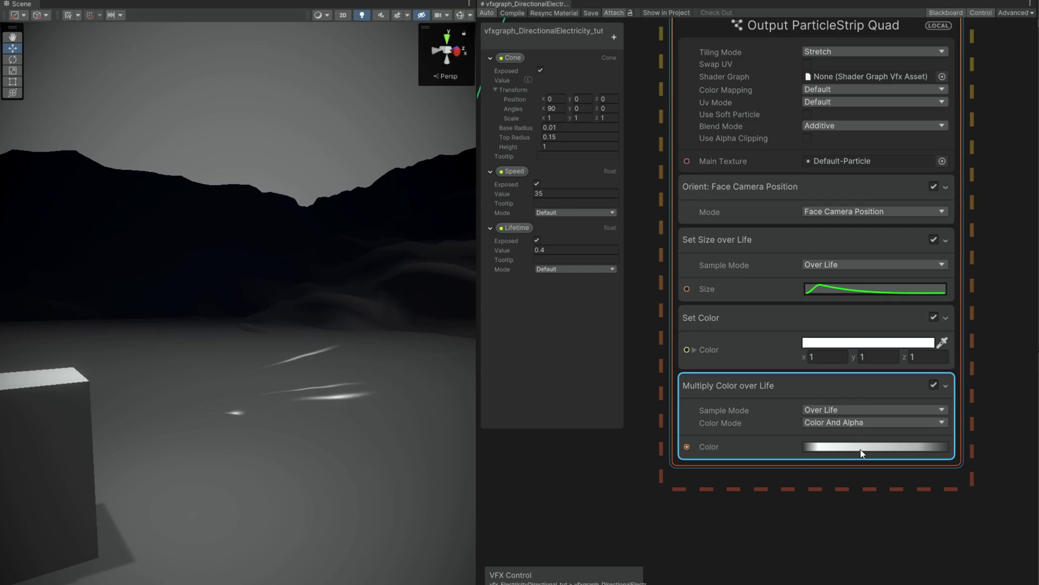
Step: Reshape the Multiply Color over Life gradient, with a white color key at 29.4% and the third alpha key at about 30%
{"action": "left_click", "coordinate": [862, 452]}
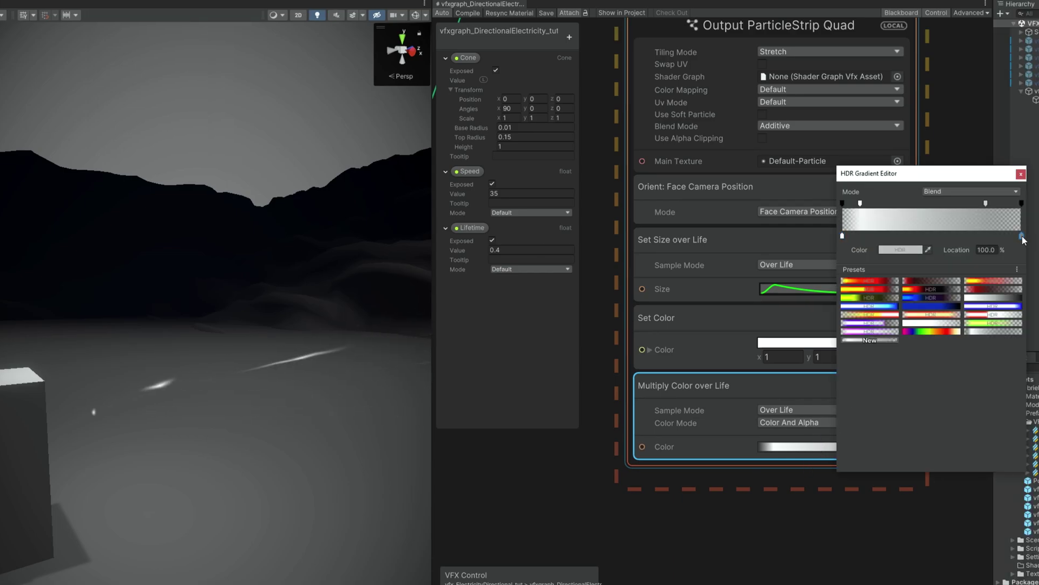
{"action": "left_click_drag", "start_coordinate": [1021, 236], "coordinate": [842, 236]}
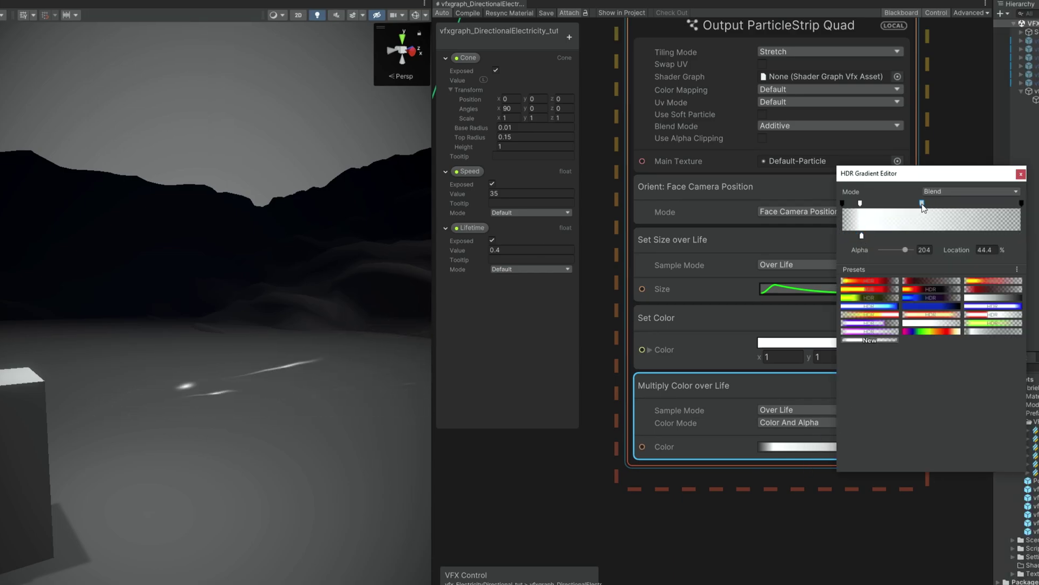
{"action": "left_click_drag", "start_coordinate": [923, 207], "coordinate": [892, 215]}
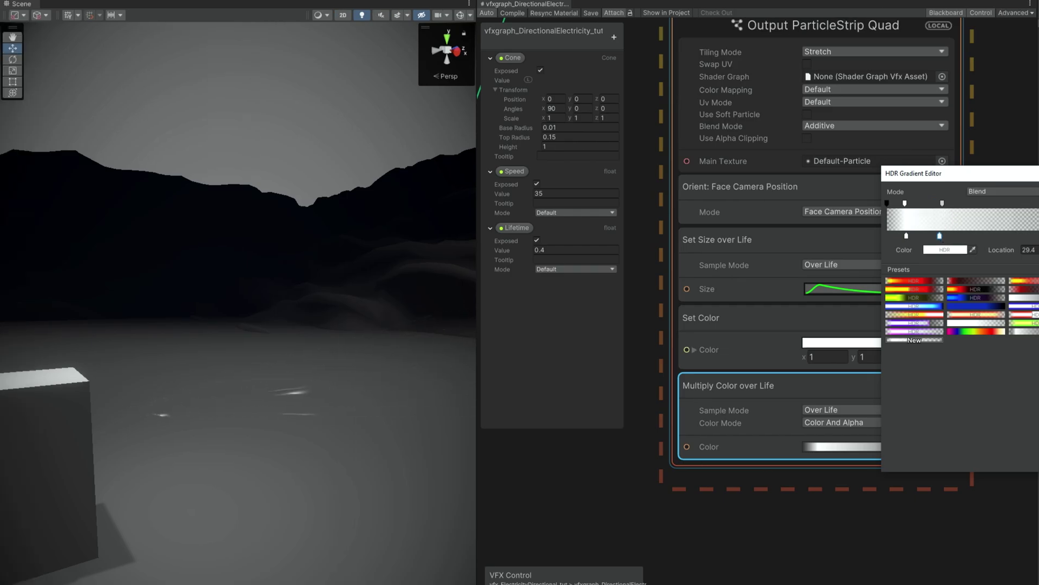
{"action": "left_click", "coordinate": [1038, 173]}
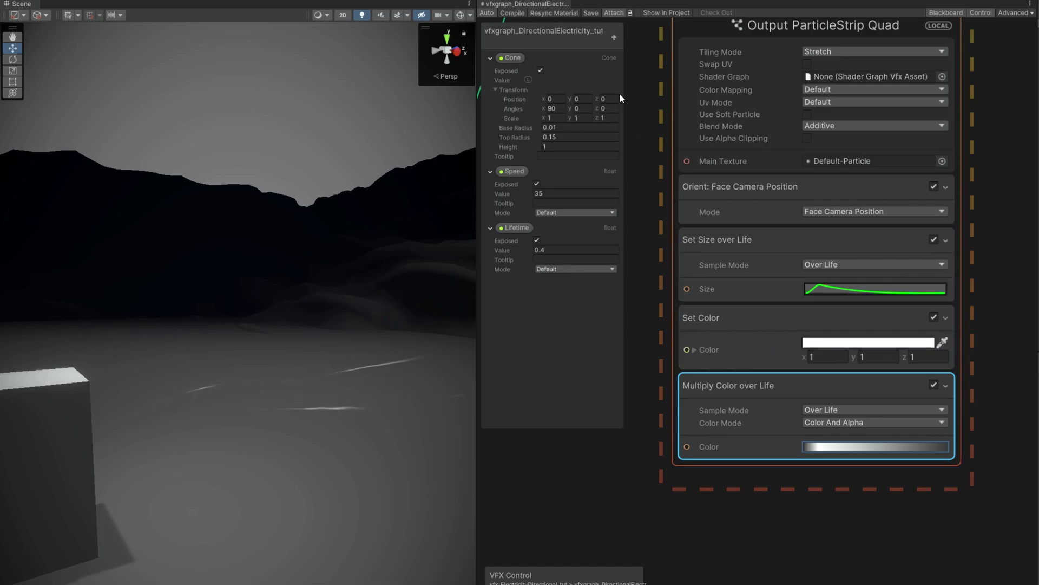
Step: Add an exposed Color property named Color and move it to the beginning of the Blackboard's property list
{"action": "left_click", "coordinate": [614, 37]}
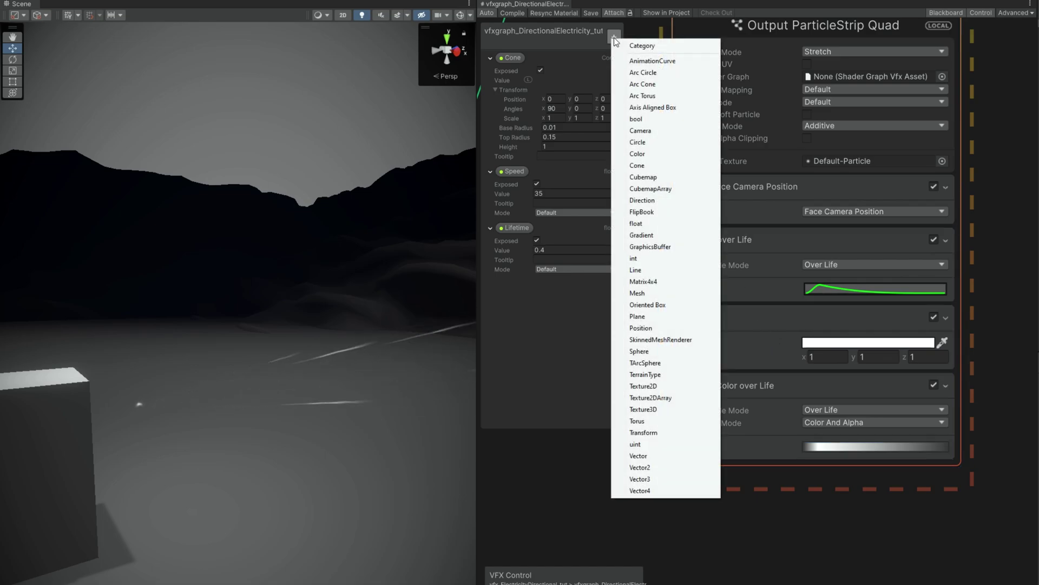
{"action": "left_click", "coordinate": [656, 155]}
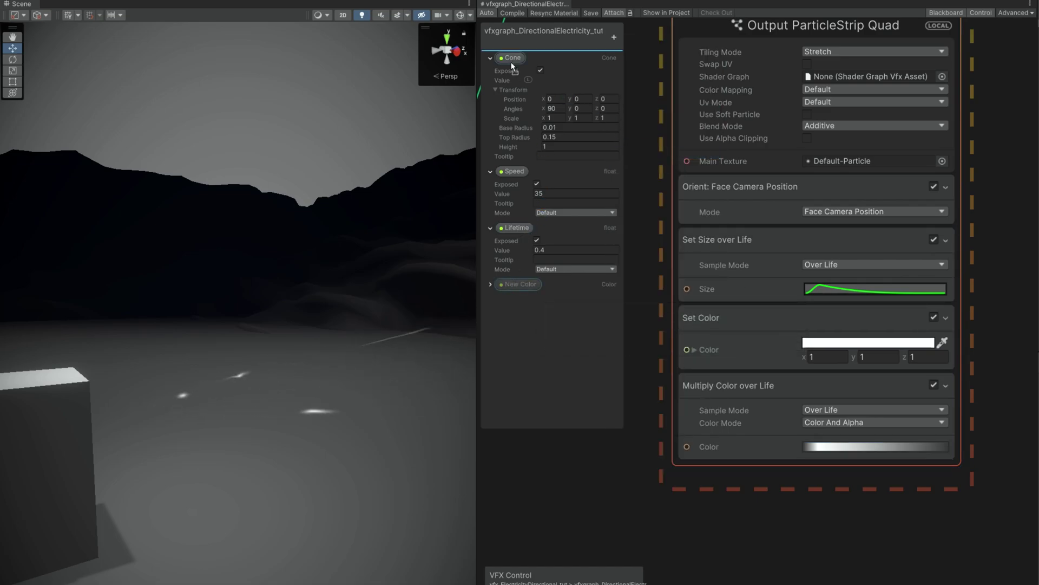
{"action": "left_click_drag", "start_coordinate": [511, 63], "coordinate": [510, 61]}
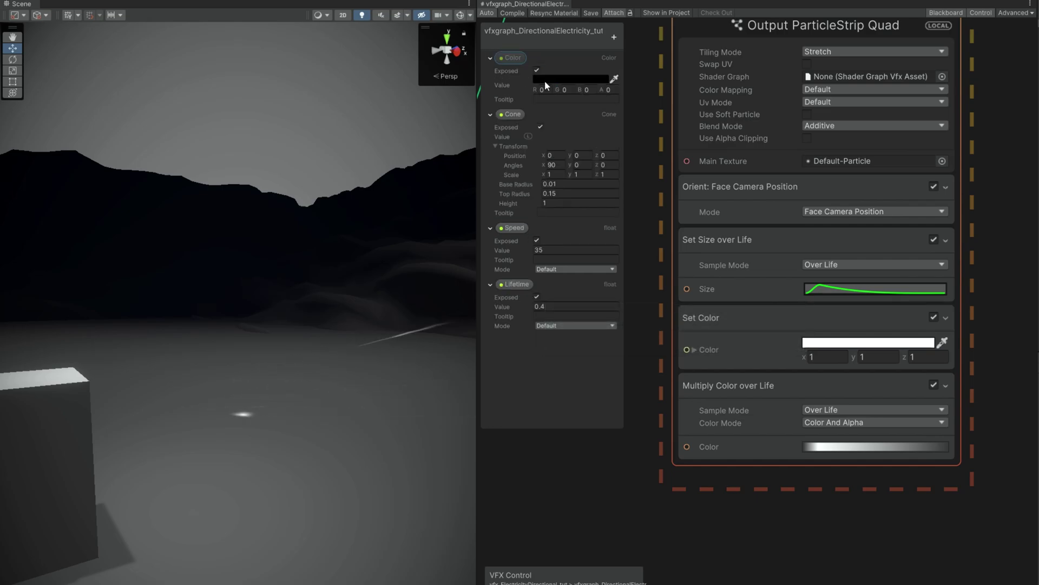
Step: Set the Color property to an HDR blue with hue 220, saturation 86, value 95 and intensity 6.9
{"action": "left_click", "coordinate": [547, 80]}
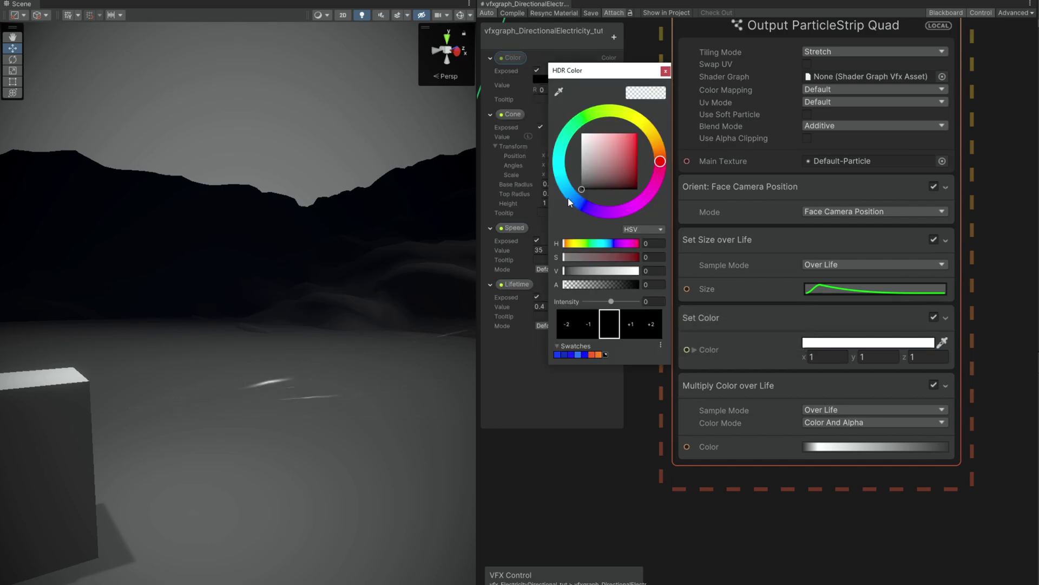
{"action": "left_click", "coordinate": [571, 194]}
{"action": "left_click", "coordinate": [630, 139]}
{"action": "left_click_drag", "start_coordinate": [611, 302], "coordinate": [630, 303]}
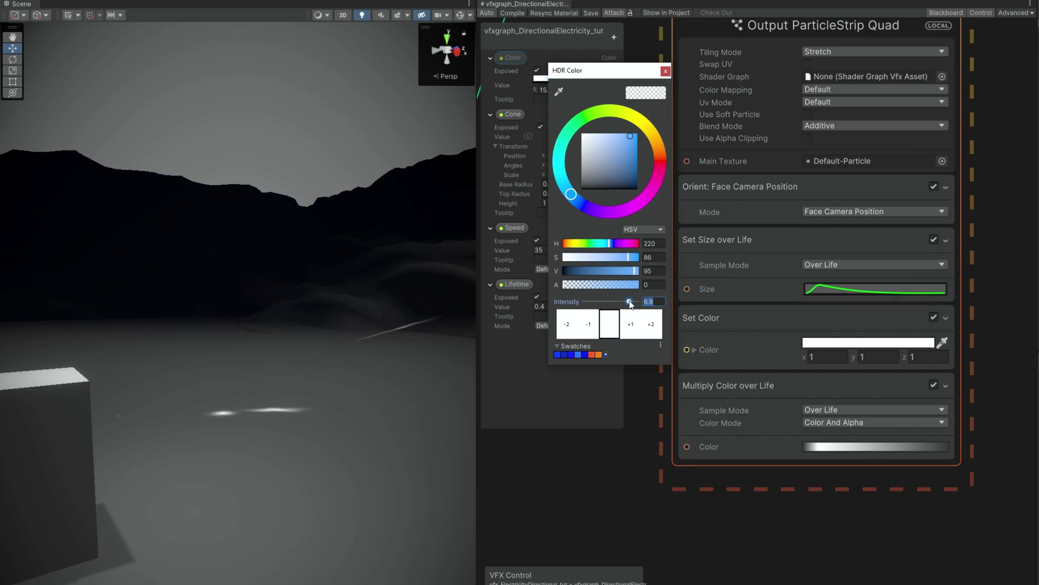
{"action": "left_click", "coordinate": [665, 71]}
Step: Place the Color property in the graph, connect it to the Set Color block's Color input, and widen the Scene view slightly
{"action": "middle_click_drag", "start_coordinate": [655, 135], "coordinate": [799, 111]}
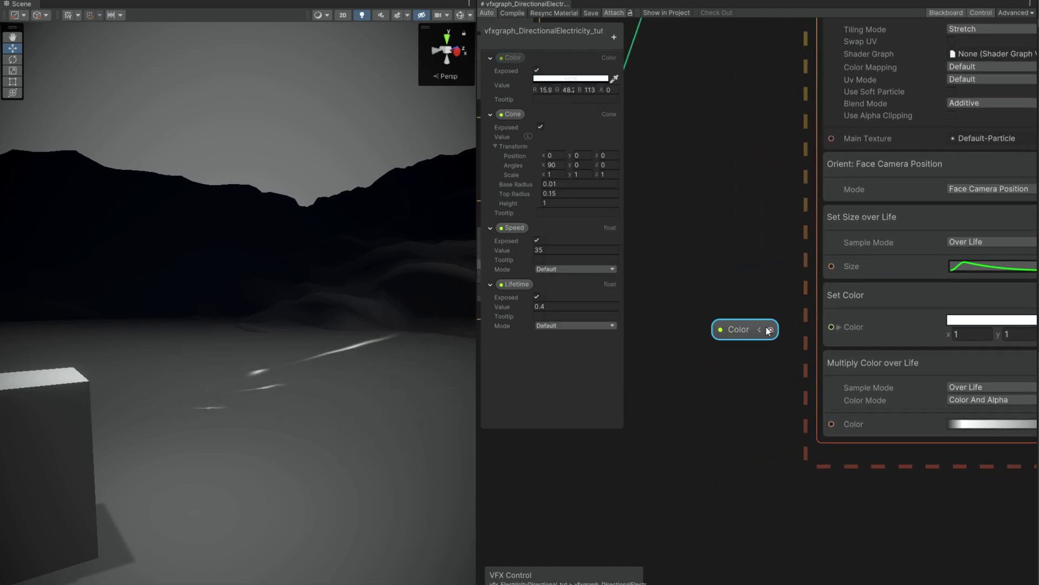
{"action": "left_click_drag", "start_coordinate": [826, 335], "coordinate": [831, 327]}
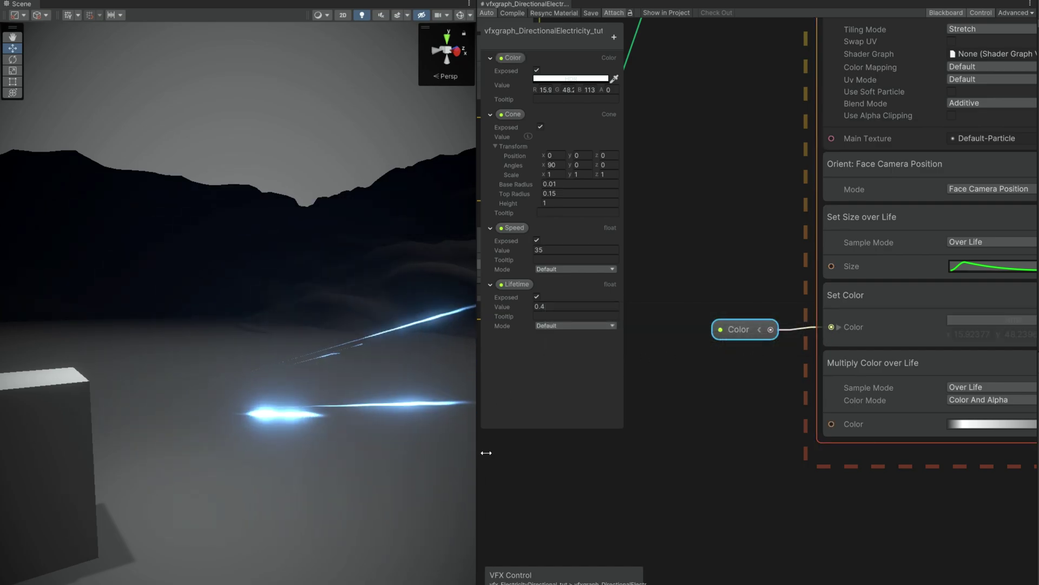
{"action": "left_click_drag", "start_coordinate": [478, 450], "coordinate": [504, 438]}
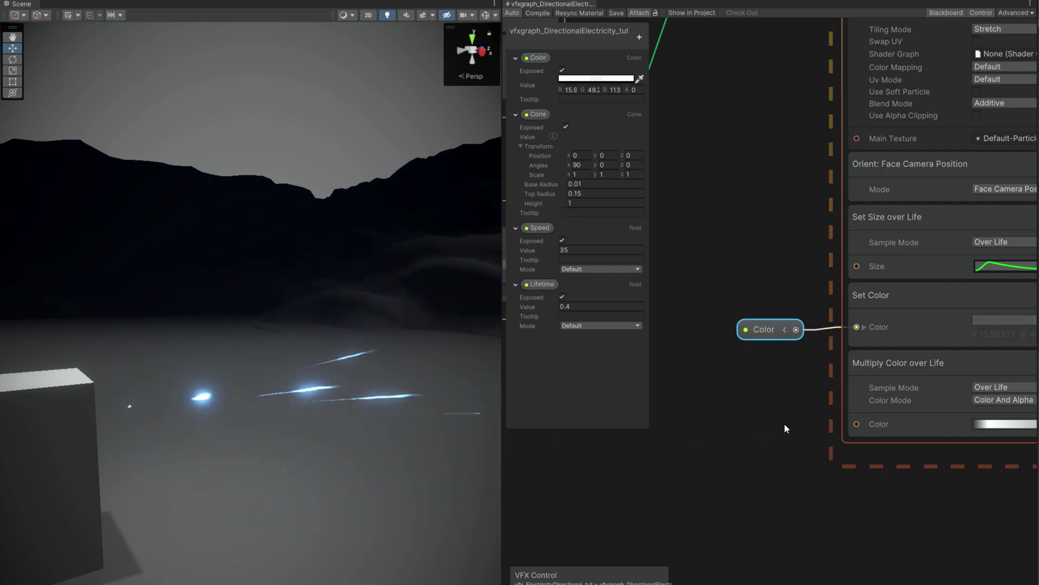
Step: Add a Value Noise 3D node beside the Update Particle context, below the Lifetime node
{"action": "scroll", "coordinate": [783, 424], "scroll_direction": "down", "scroll_amount": 5}
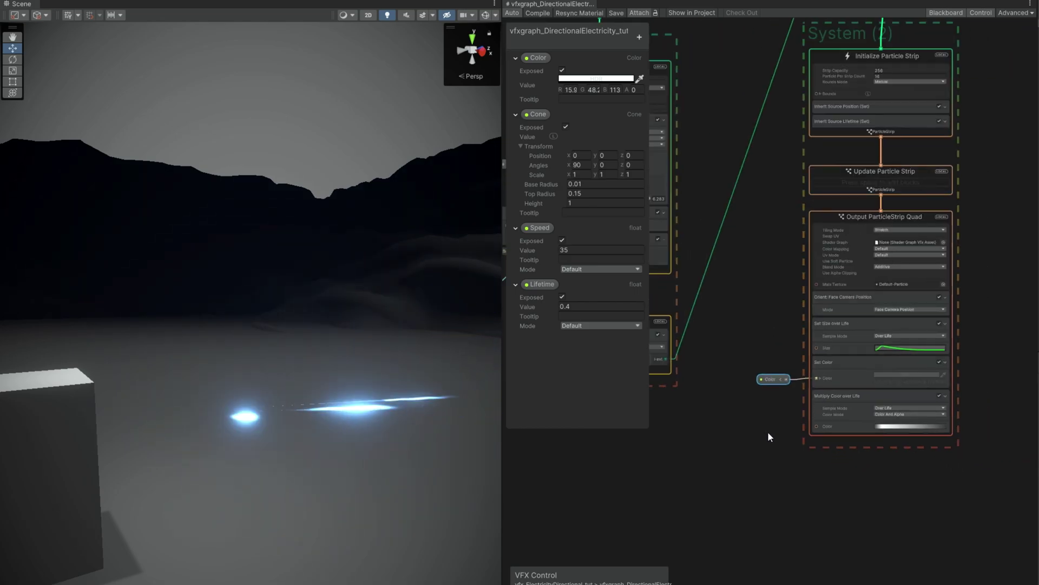
{"action": "middle_click_drag", "start_coordinate": [767, 431], "coordinate": [786, 420]}
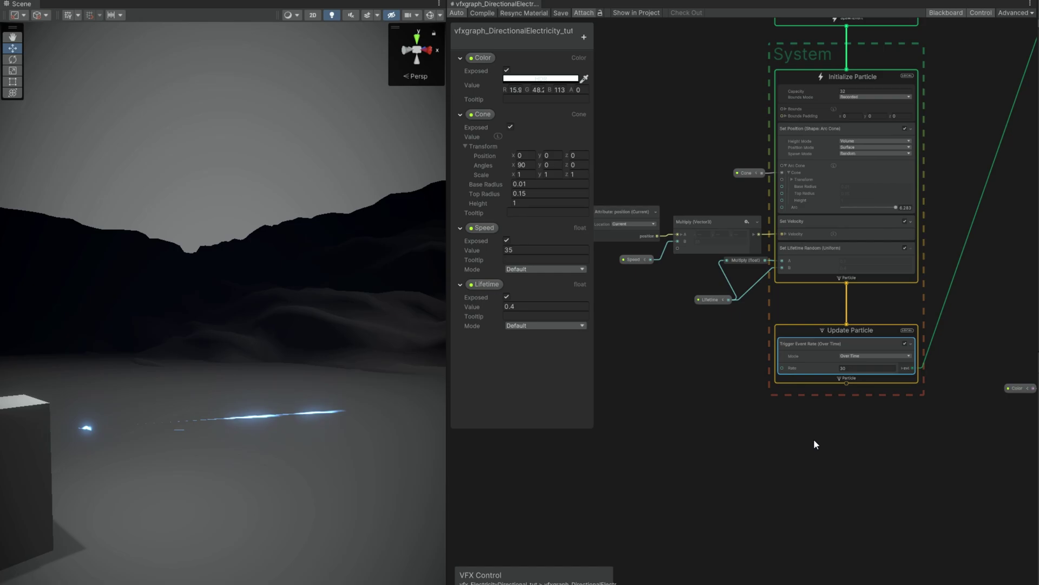
{"action": "middle_click_drag", "start_coordinate": [814, 438], "coordinate": [840, 427]}
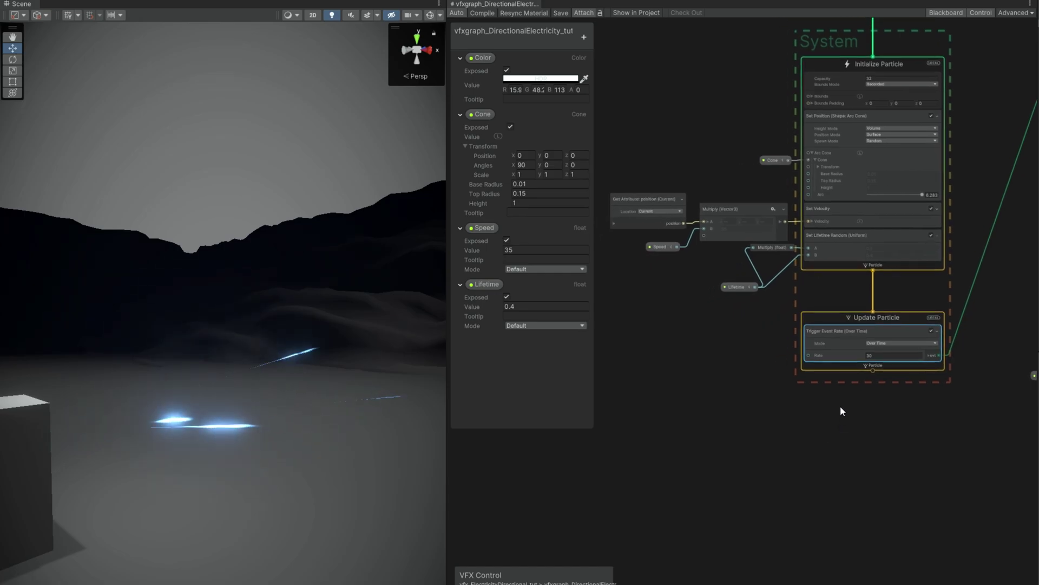
{"action": "scroll", "coordinate": [822, 366], "scroll_direction": "up", "scroll_amount": 3}
{"action": "middle_click_drag", "start_coordinate": [682, 365], "coordinate": [755, 356]}
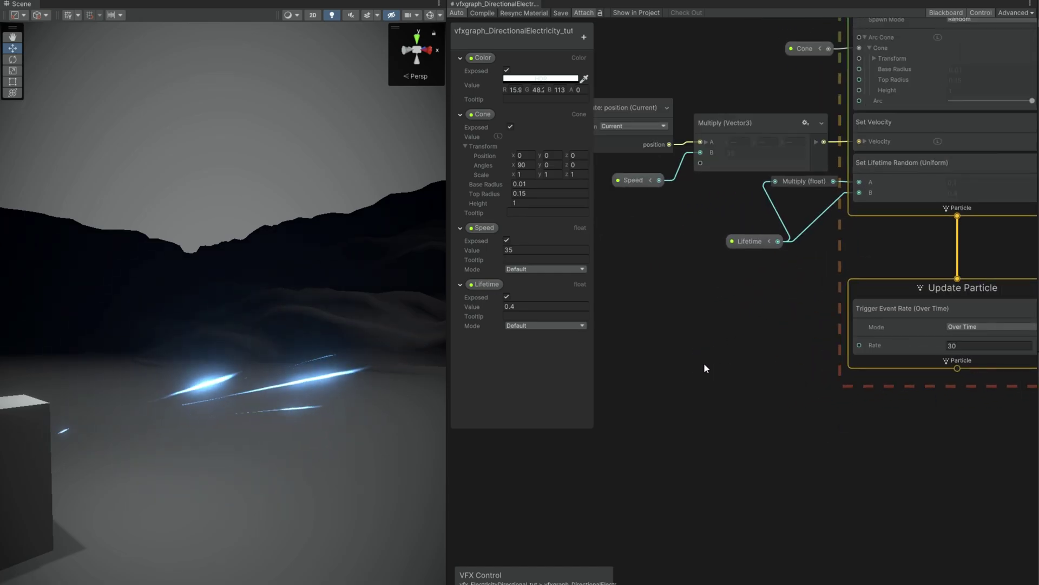
{"action": "key", "text": "space"}
{"action": "type", "text": "3d noise"}
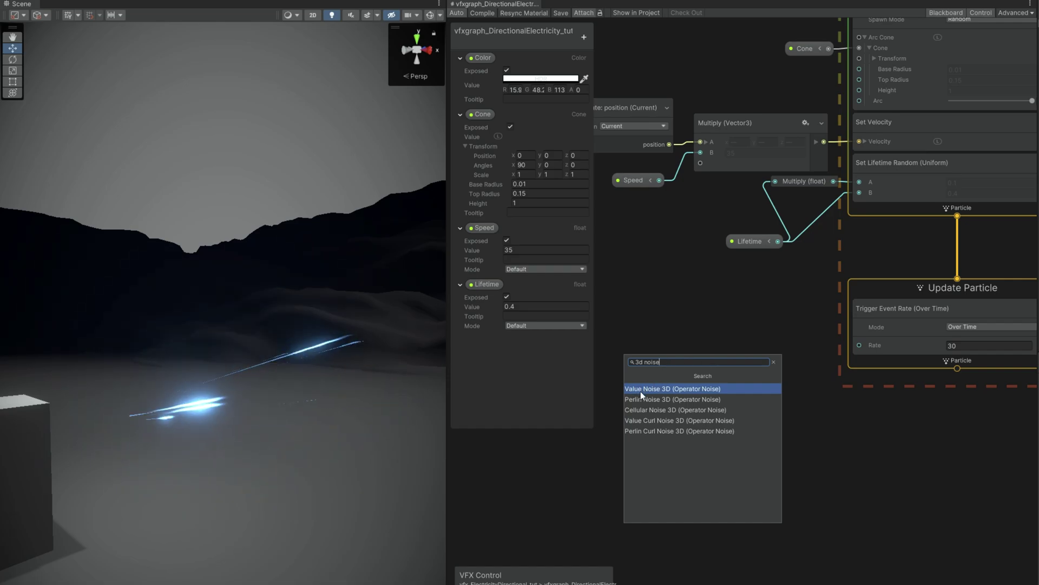
{"action": "left_click", "coordinate": [641, 388]}
{"action": "left_click_drag", "start_coordinate": [750, 383], "coordinate": [646, 312]}
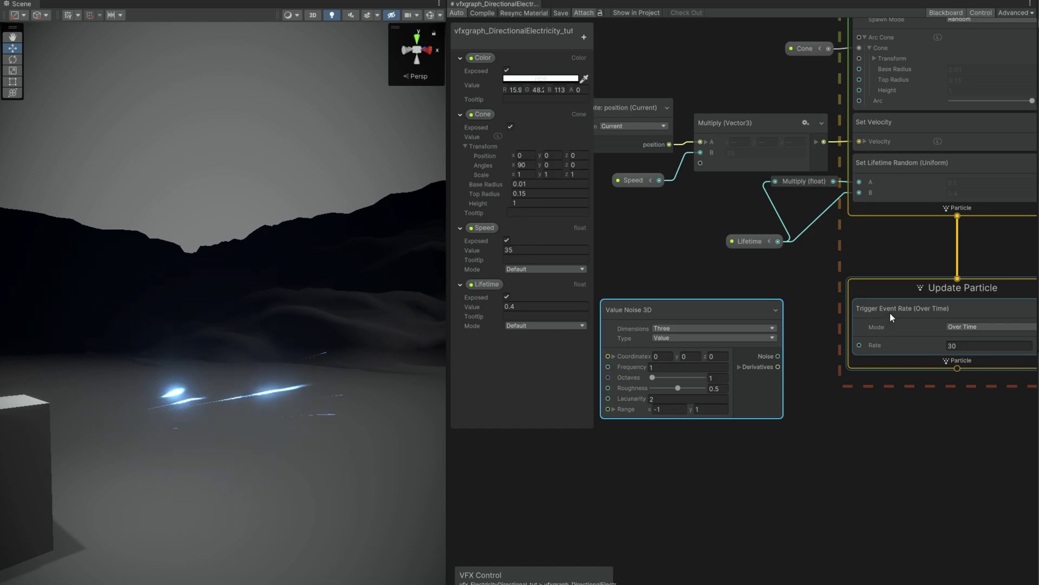
Step: Add an Add Position block above Trigger Event Rate in Update Particle and feed its Position from the Value Noise 3D Derivatives output
{"action": "left_click", "coordinate": [890, 313]}
{"action": "key", "text": "space"}
{"action": "type", "text": "add"}
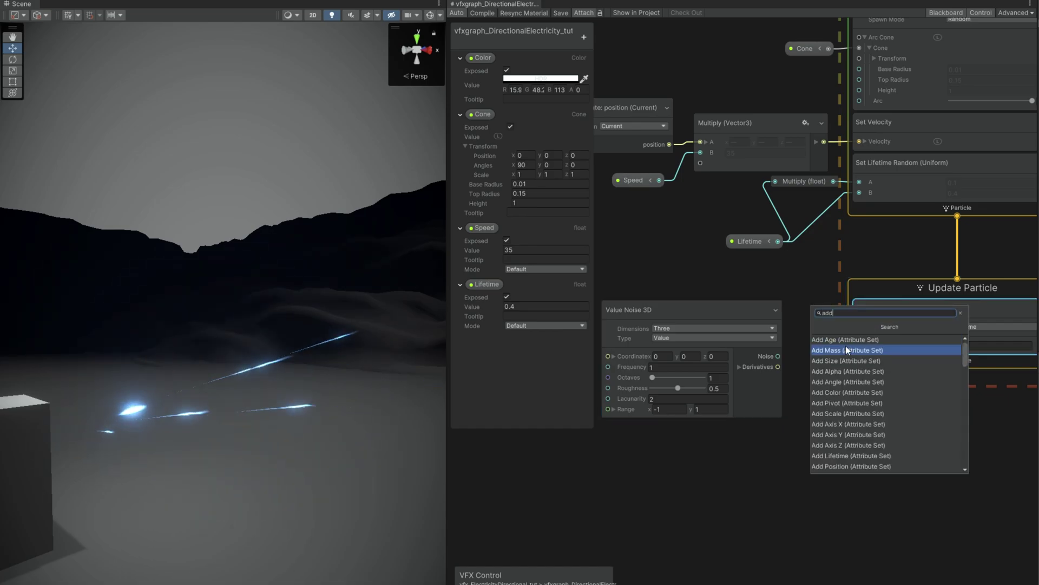
{"action": "type", "text": " pos"}
{"action": "key", "text": "Return"}
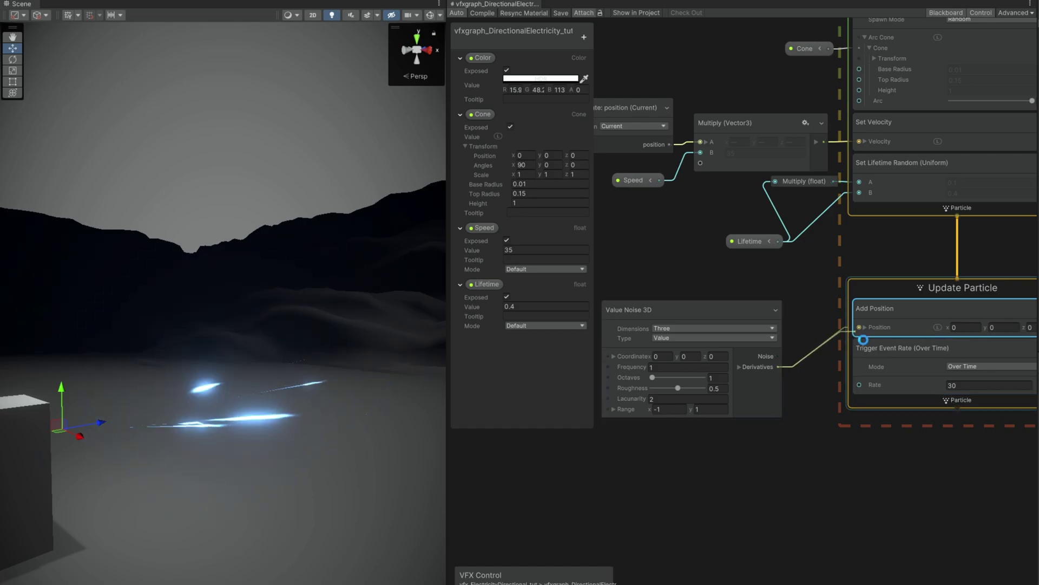
{"action": "left_click_drag", "start_coordinate": [863, 340], "coordinate": [850, 337]}
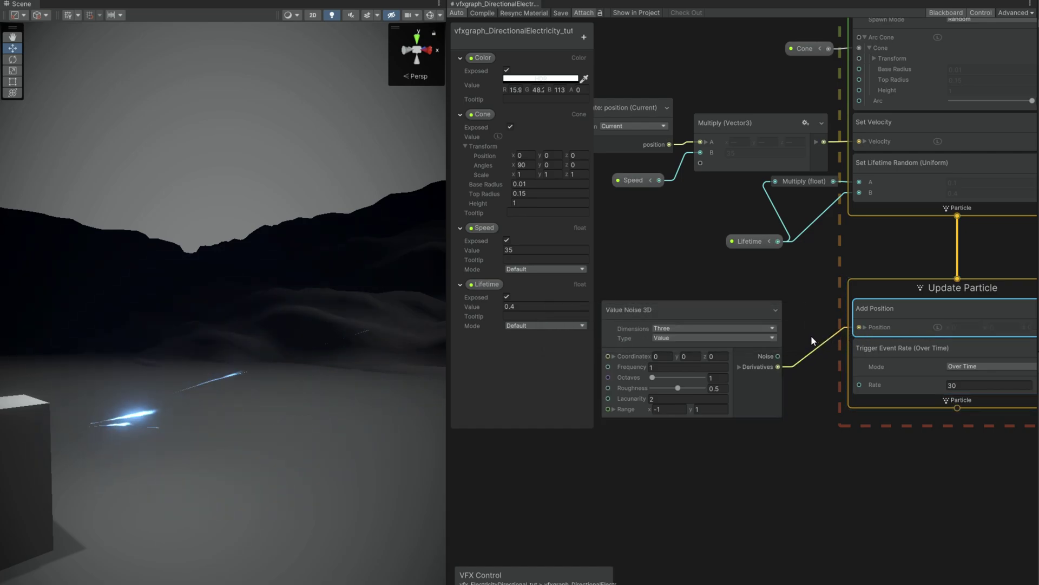
{"action": "left_click_drag", "start_coordinate": [711, 315], "coordinate": [743, 299]}
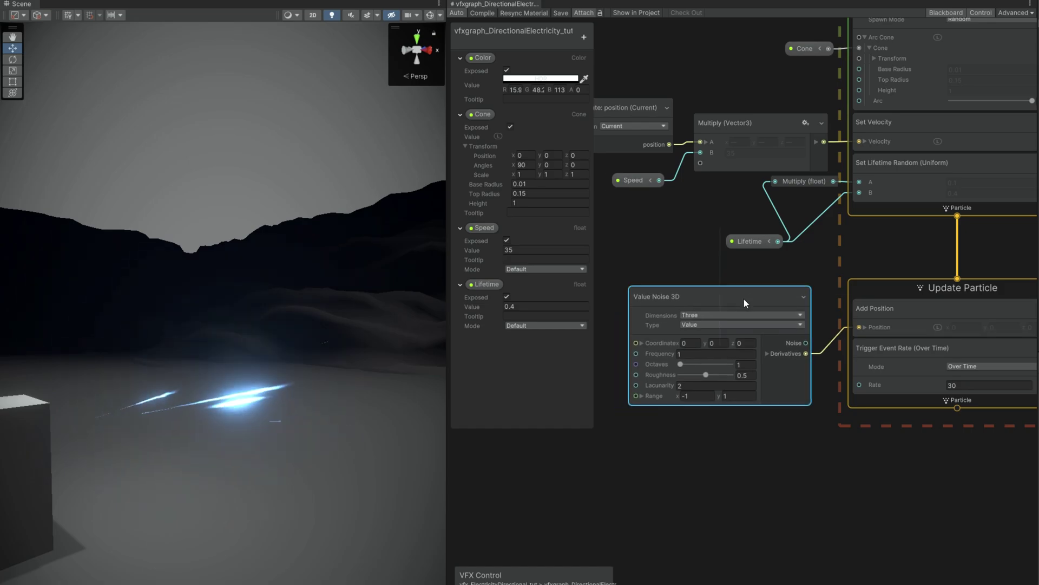
Step: Add a Get Attribute: position node beside the Value Noise 3D node and connect its position output to the noise Coordinate input
{"action": "middle_click_drag", "start_coordinate": [589, 455], "coordinate": [748, 467]}
{"action": "left_click", "coordinate": [683, 347]}
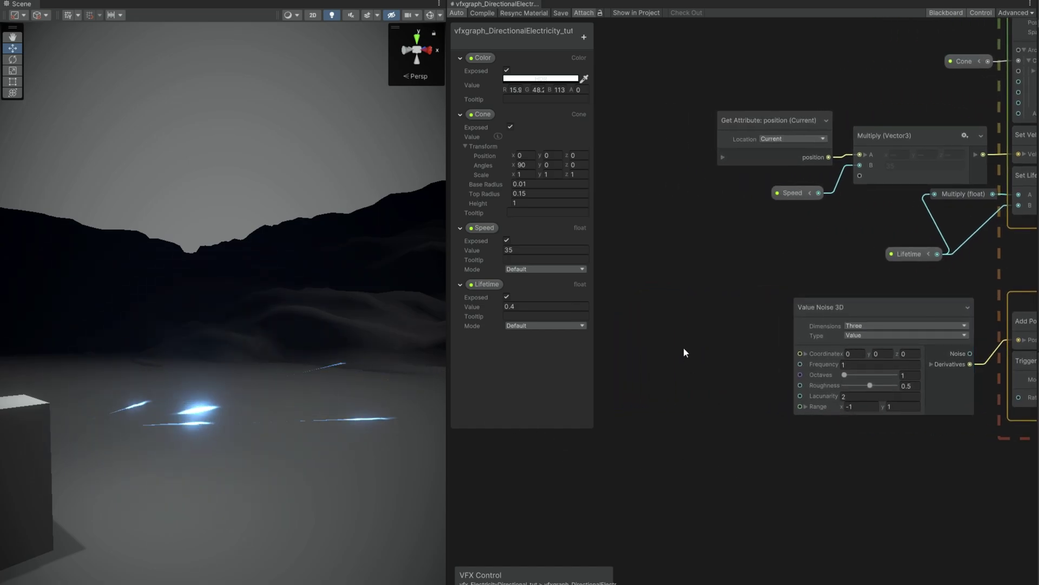
{"action": "scroll", "coordinate": [809, 352], "scroll_direction": "up", "scroll_amount": 2}
{"action": "left_click", "coordinate": [669, 337]}
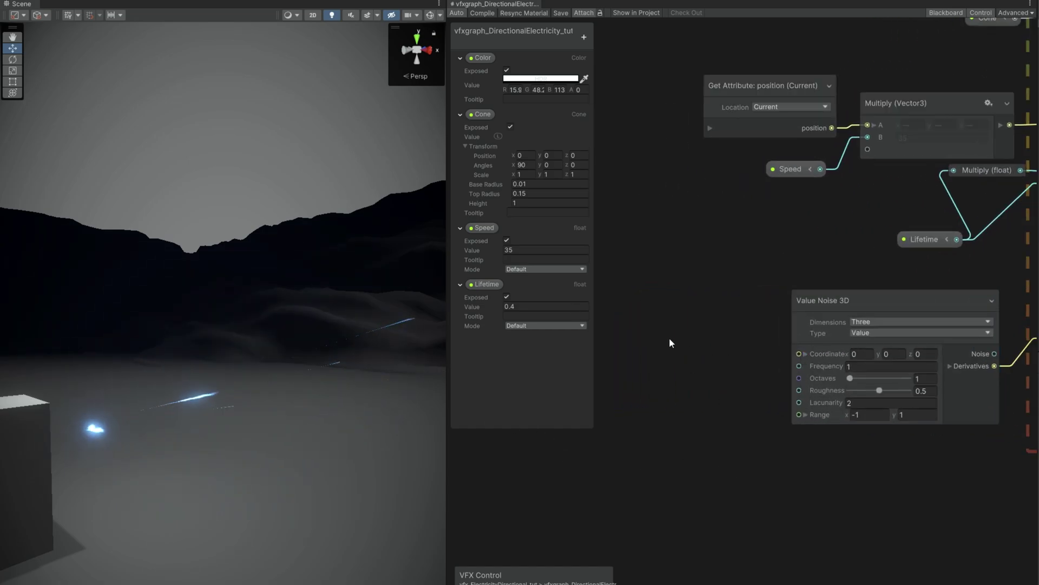
{"action": "key", "text": "space"}
{"action": "type", "text": "get pos"}
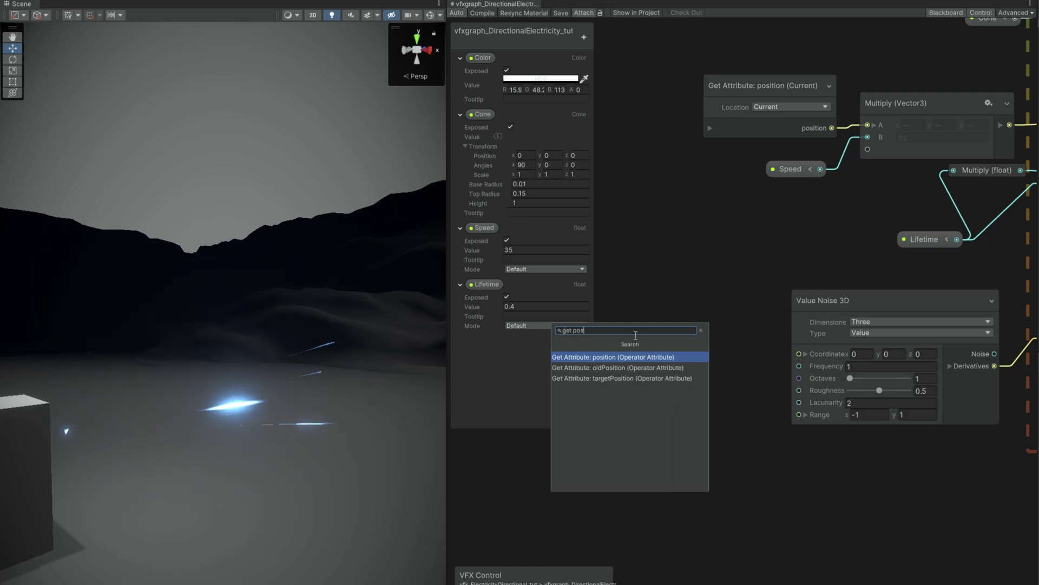
{"action": "key", "text": "Return"}
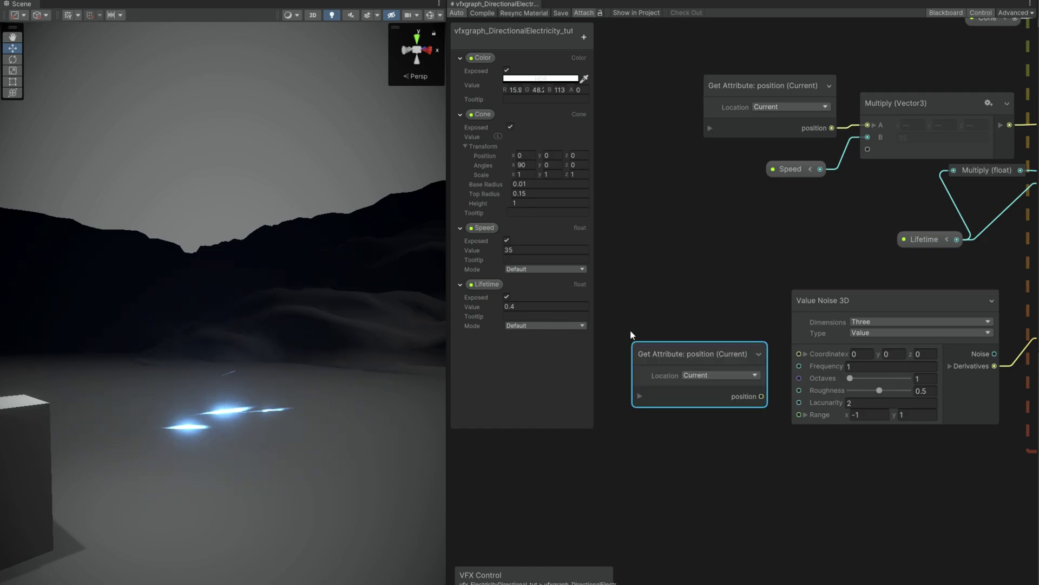
{"action": "left_click_drag", "start_coordinate": [683, 347], "coordinate": [673, 294]}
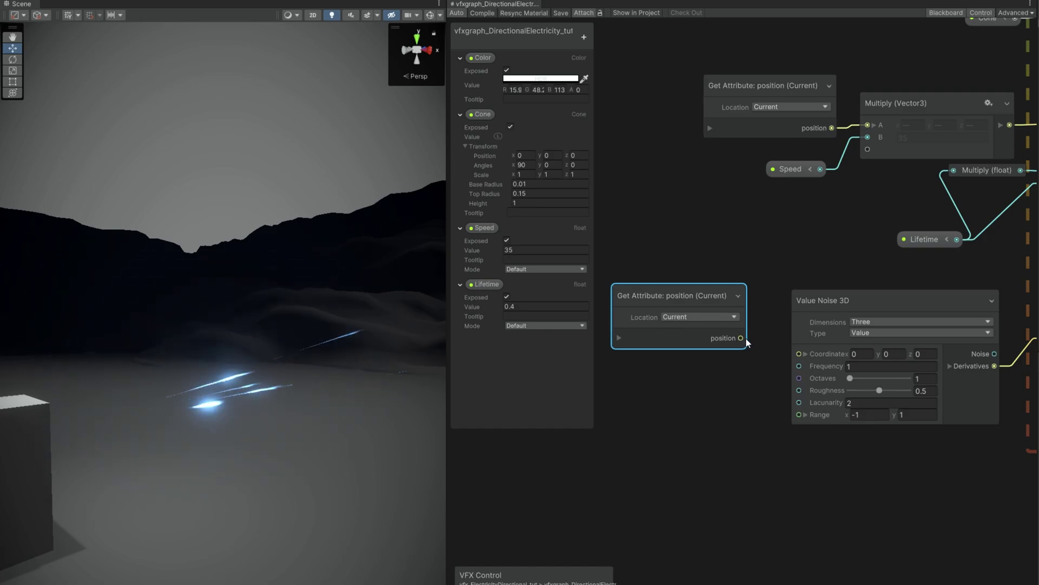
{"action": "left_click_drag", "start_coordinate": [752, 343], "coordinate": [799, 354]}
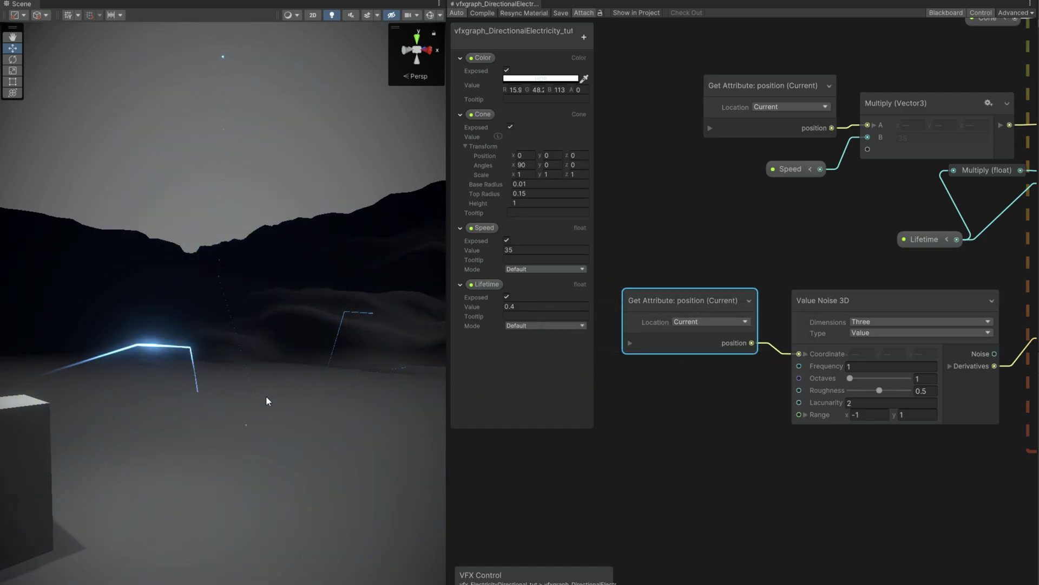
Step: Set the Value Noise 3D Range to -0.05 for X and 0.05 for Y
{"action": "right_click_drag", "start_coordinate": [266, 396], "coordinate": [249, 422]}
{"action": "left_click_drag", "start_coordinate": [250, 422], "coordinate": [274, 413], "text": "alt"}
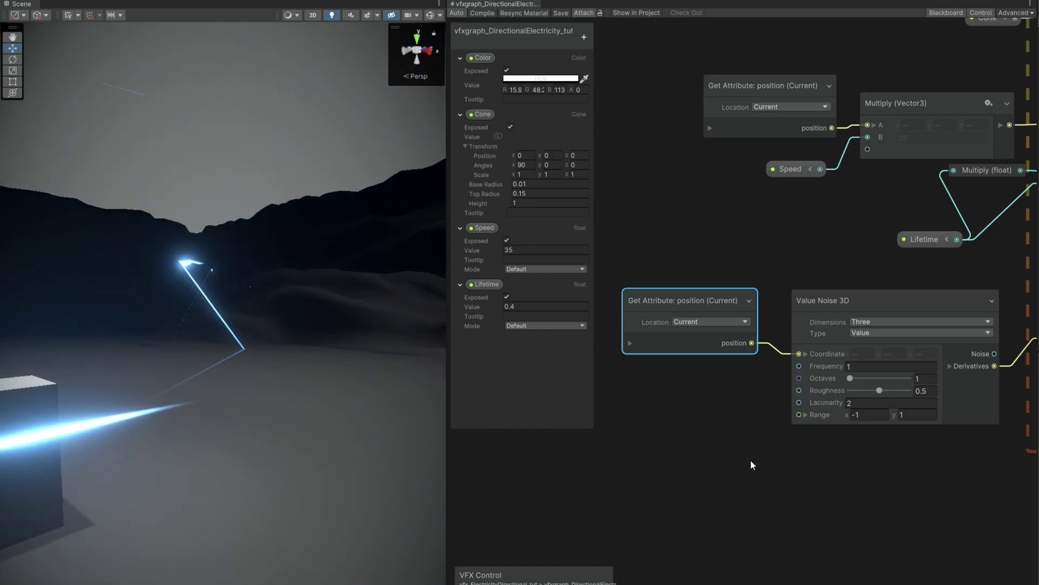
{"action": "scroll", "coordinate": [888, 459], "scroll_direction": "up", "scroll_amount": 1}
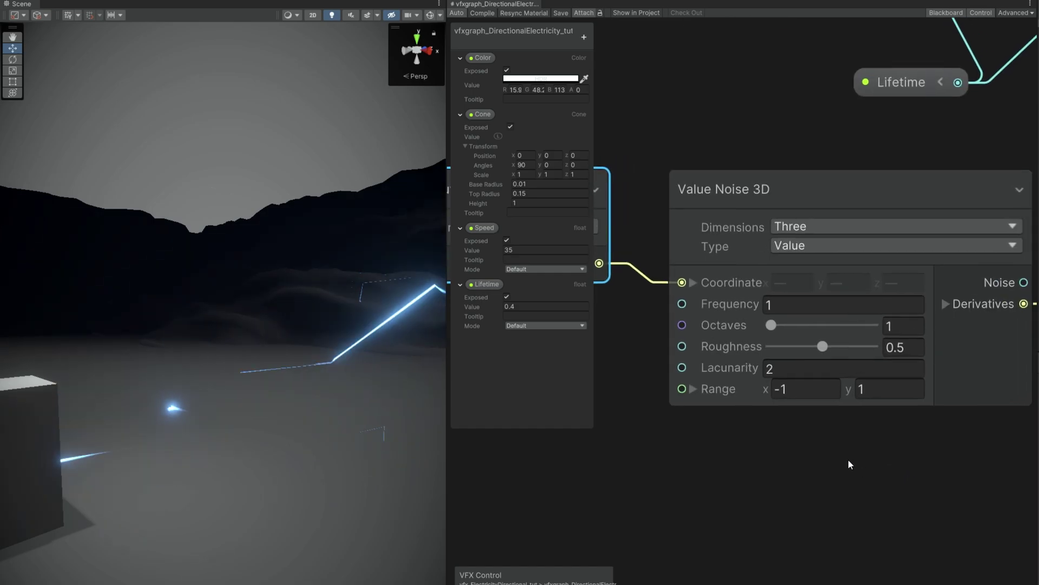
{"action": "left_click", "coordinate": [813, 395]}
{"action": "type", "text": "-.0"}
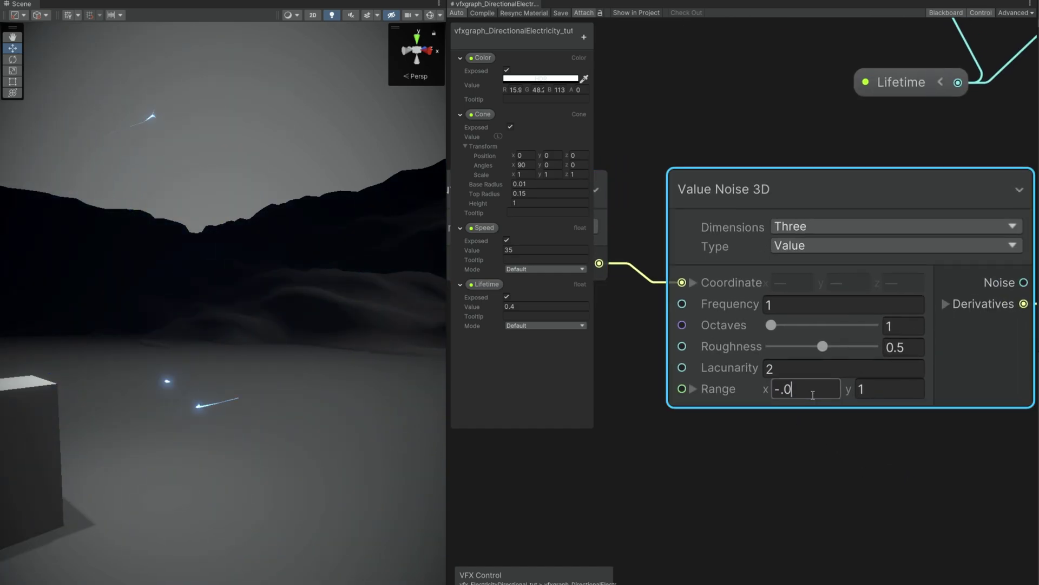
{"action": "left_click", "coordinate": [864, 391]}
{"action": "type", "text": ".05"}
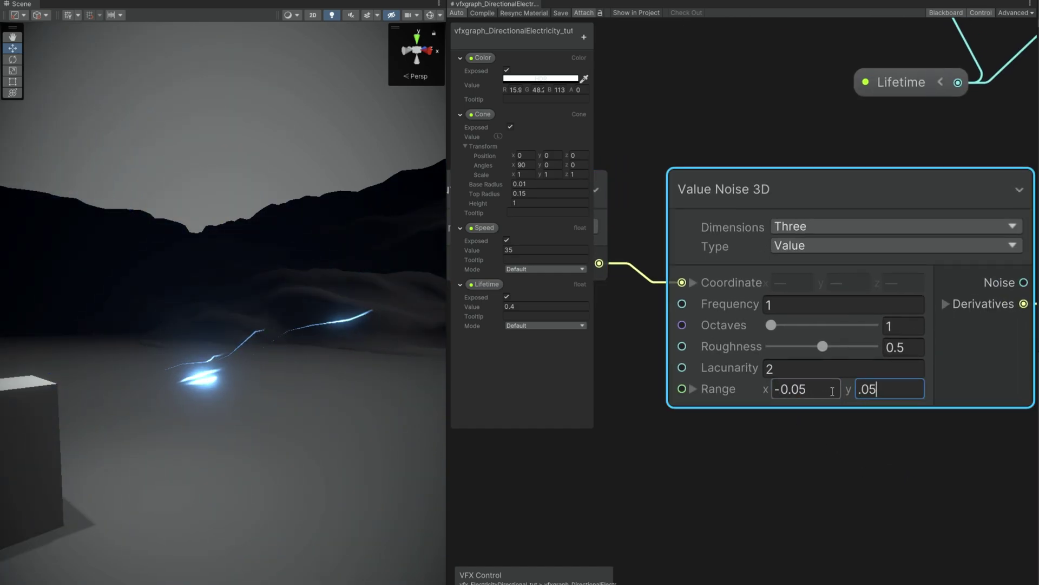
{"action": "key", "text": "Return"}
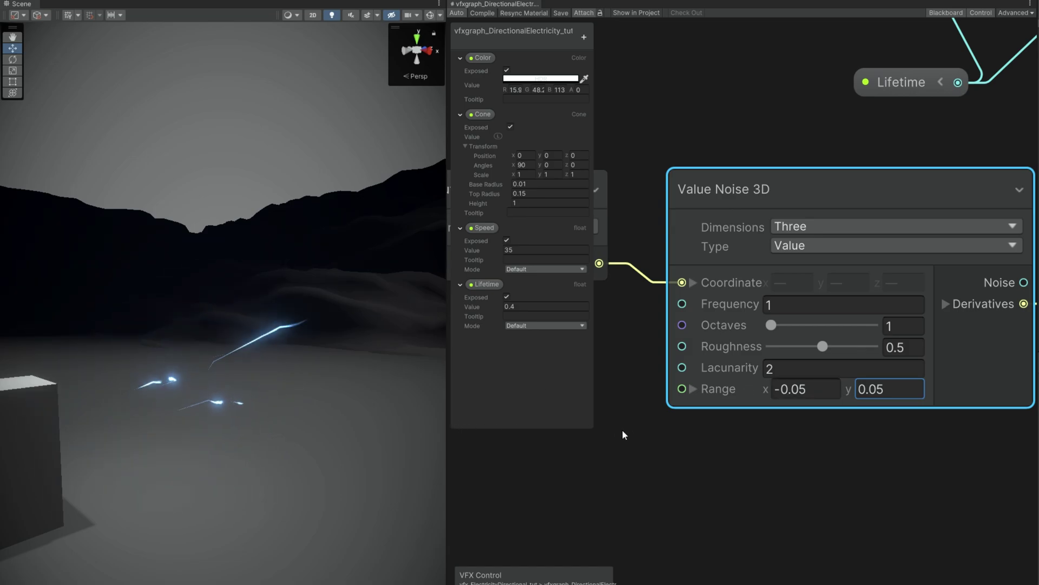
Step: Set the Value Noise 3D node's Frequency to 10, Octaves to 3 and Roughness to 1
{"action": "middle_click_drag", "start_coordinate": [662, 433], "coordinate": [673, 449]}
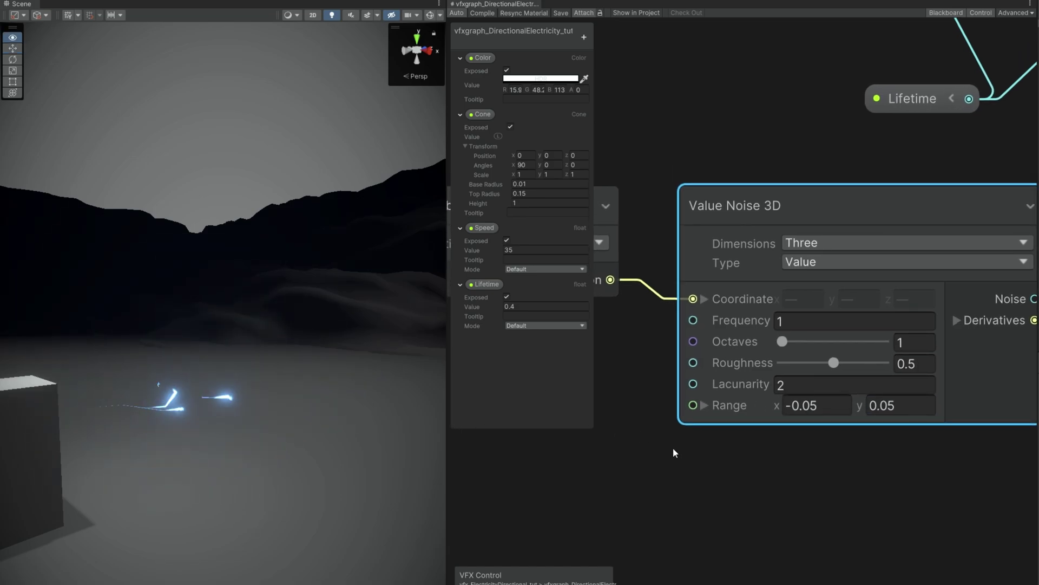
{"action": "left_click_drag", "start_coordinate": [674, 447], "coordinate": [675, 442], "text": "alt"}
{"action": "left_click", "coordinate": [842, 327]}
{"action": "type", "text": "0"}
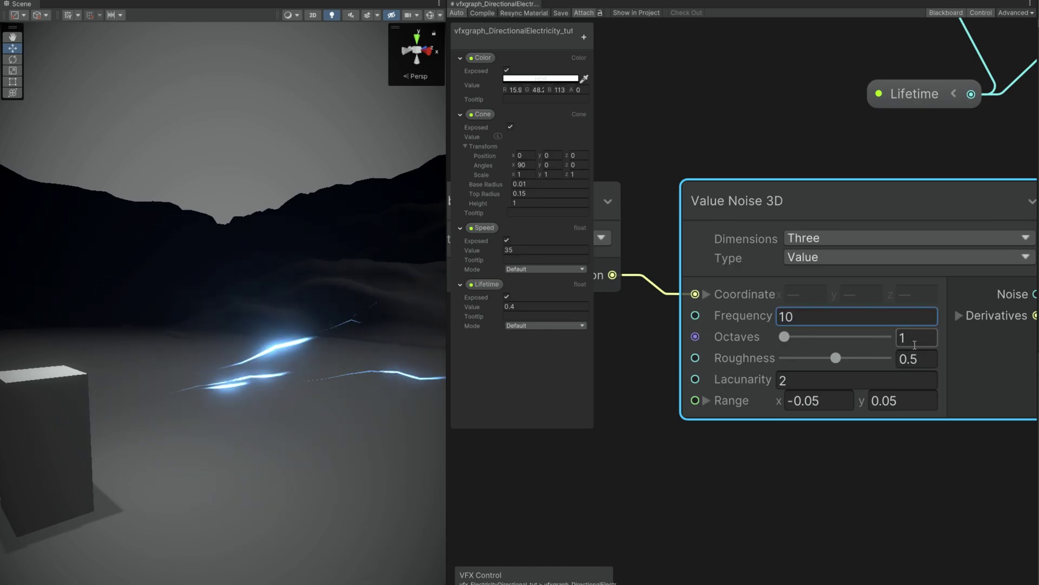
{"action": "left_click", "coordinate": [914, 341]}
{"action": "type", "text": "3"}
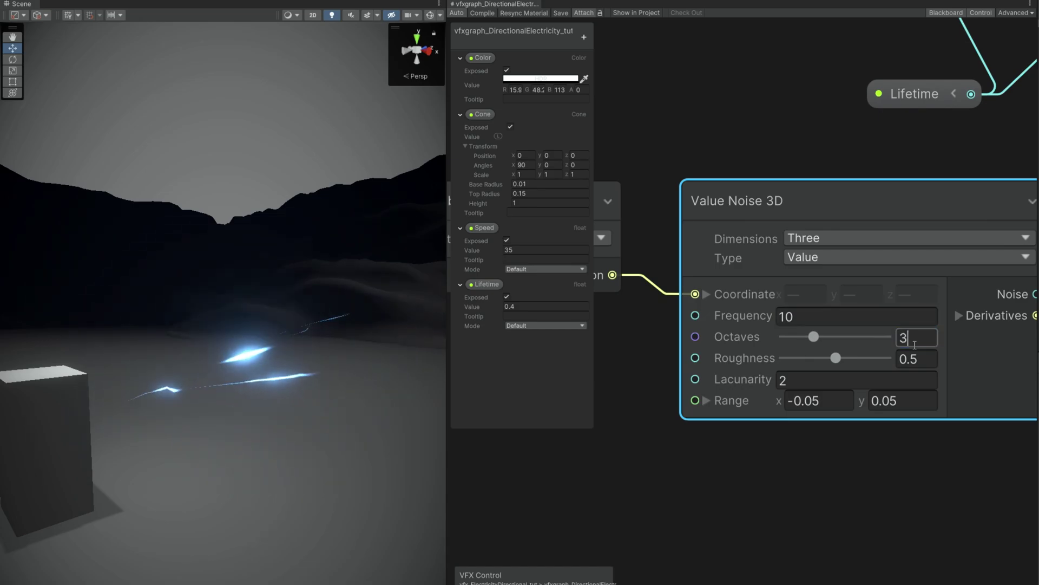
{"action": "left_click", "coordinate": [842, 358]}
{"action": "left_click_drag", "start_coordinate": [843, 361], "coordinate": [914, 364]}
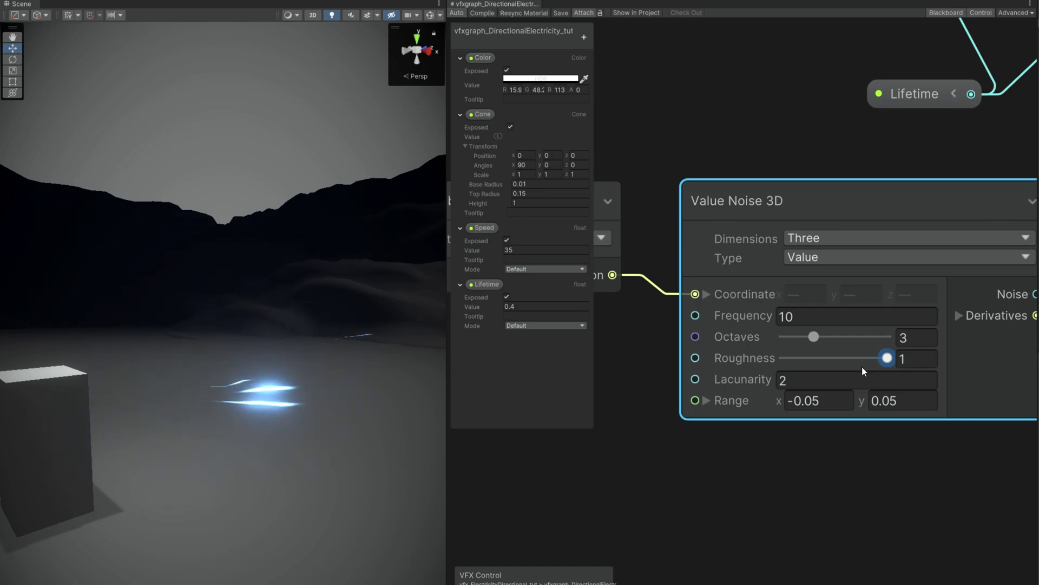
Step: Try Lacunarity values of 3 and 4 on the Value Noise 3D node and return it to 2
{"action": "left_click", "coordinate": [825, 382]}
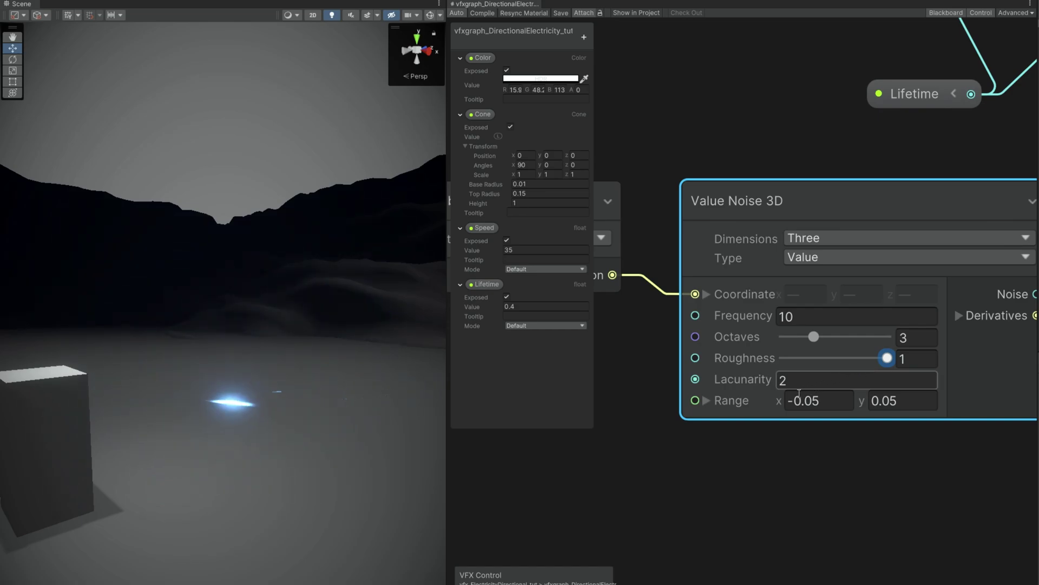
{"action": "key", "text": "ctrl+a"}
{"action": "type", "text": "3"}
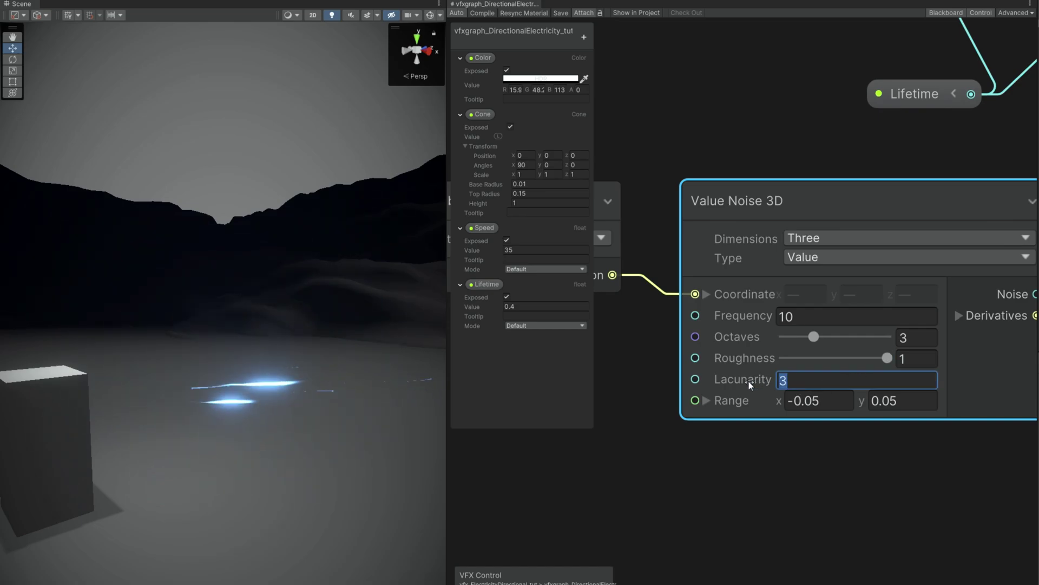
{"action": "key", "text": "ctrl+a"}
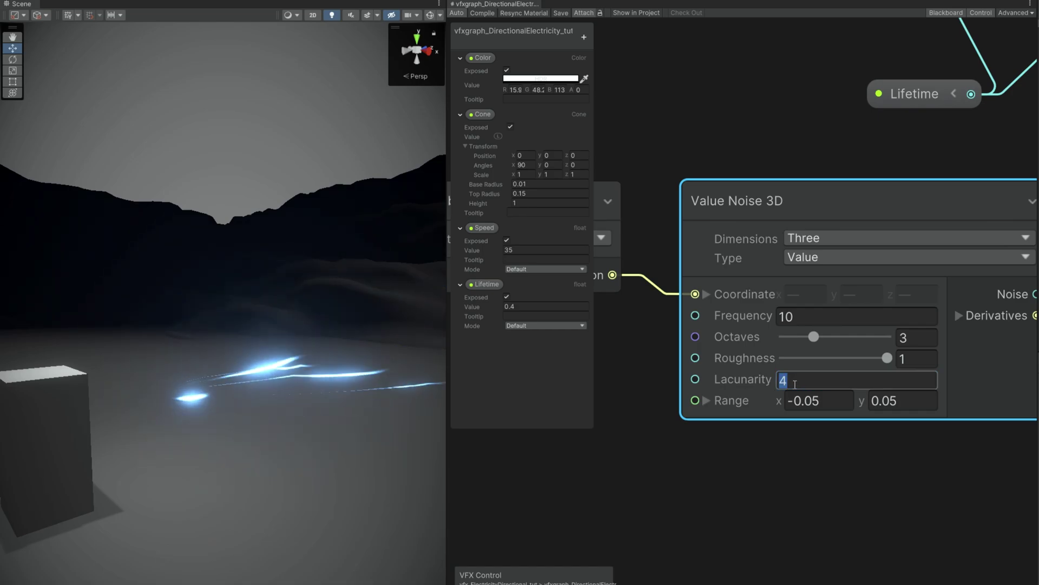
{"action": "type", "text": "2"}
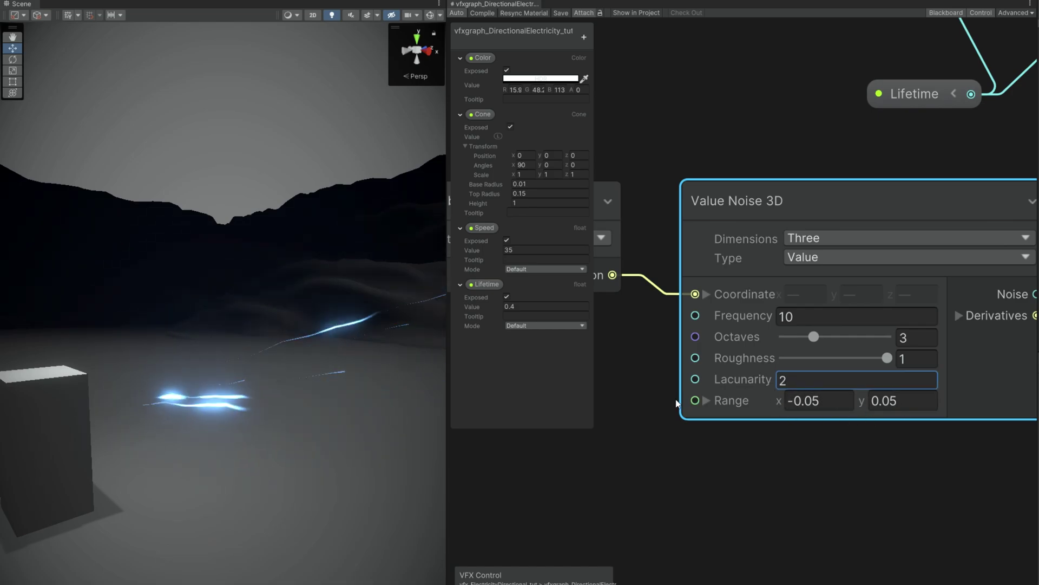
Step: Create an exposed float property named NoisePower with value 0.05 and place it in the graph below the position node
{"action": "left_click", "coordinate": [584, 38]}
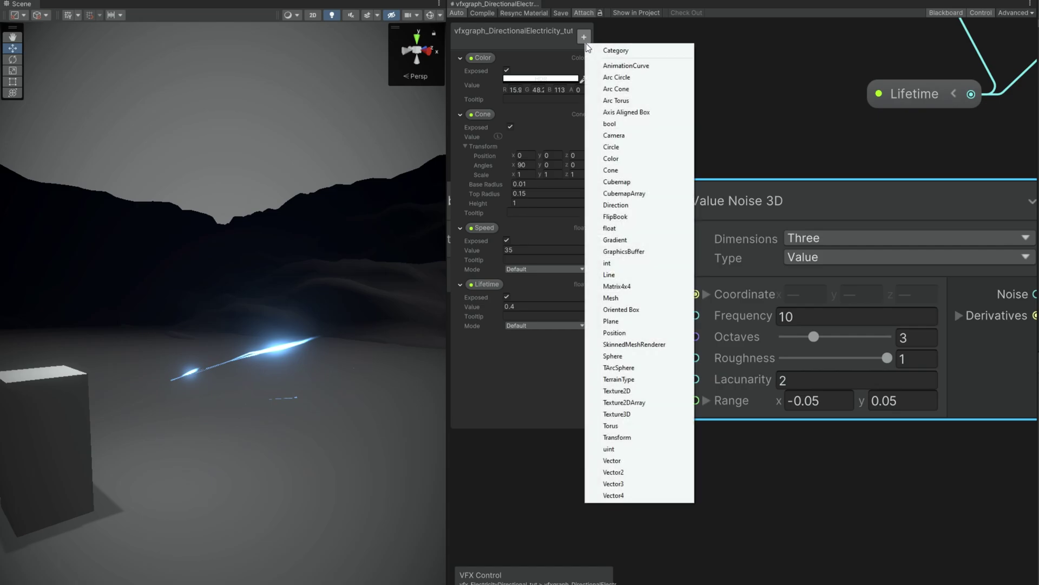
{"action": "left_click", "coordinate": [632, 229]}
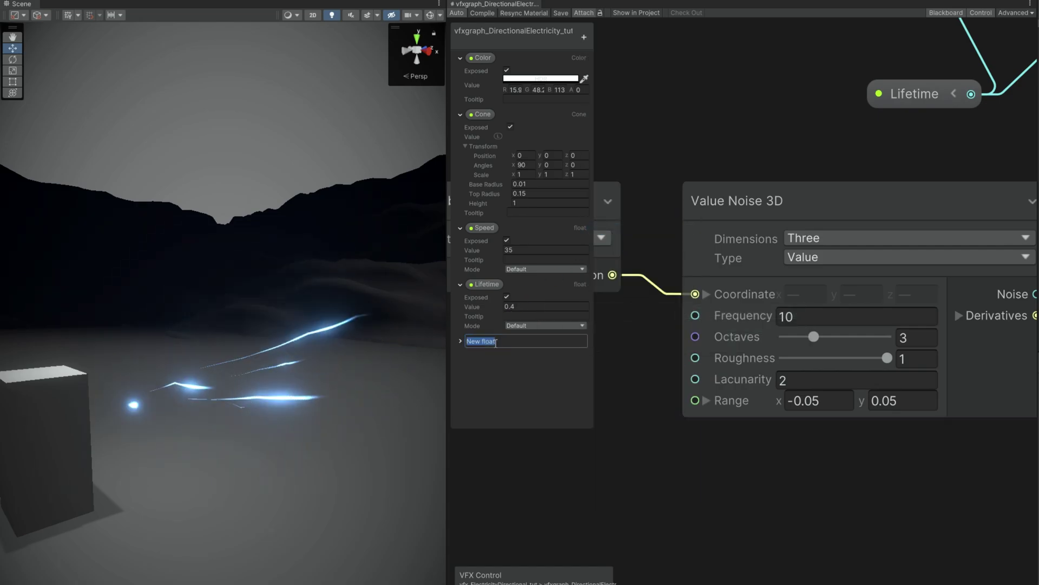
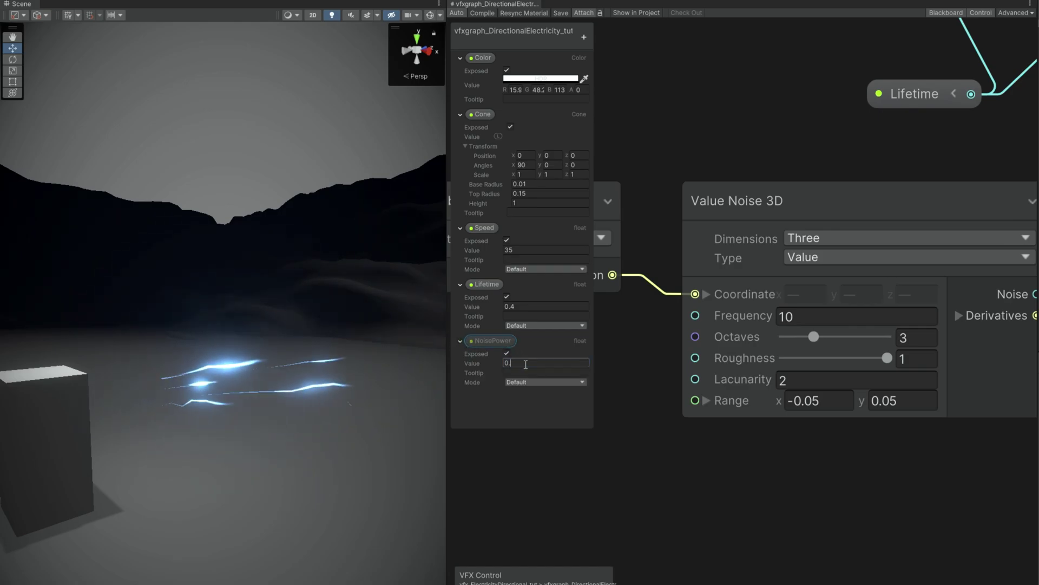
{"action": "left_click_drag", "start_coordinate": [593, 434], "coordinate": [672, 449]}
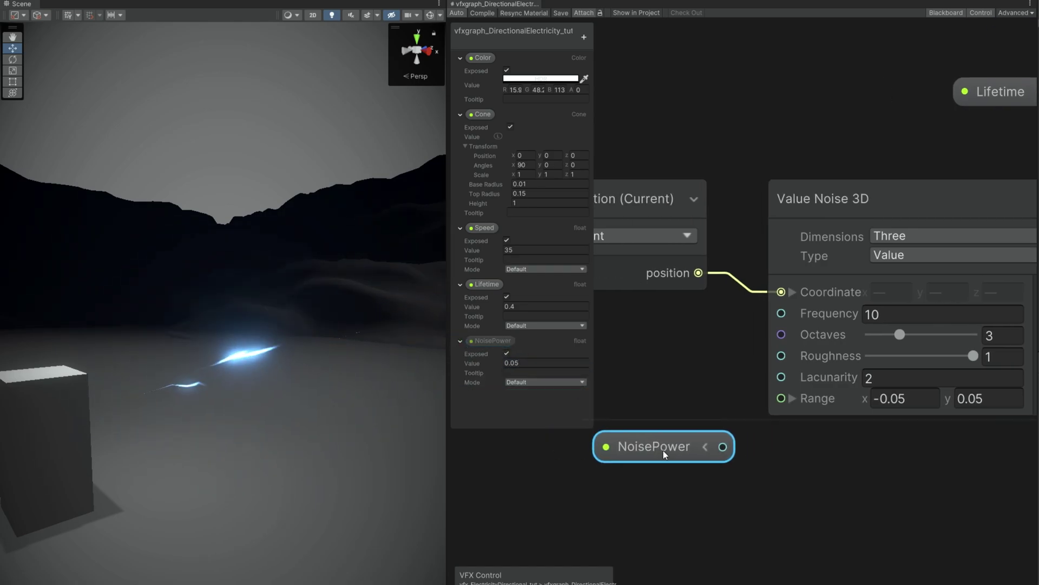
Step: Expand the noise node's Range and feed NoisePower directly into Y and through a Negate node into X
{"action": "left_click", "coordinate": [793, 399]}
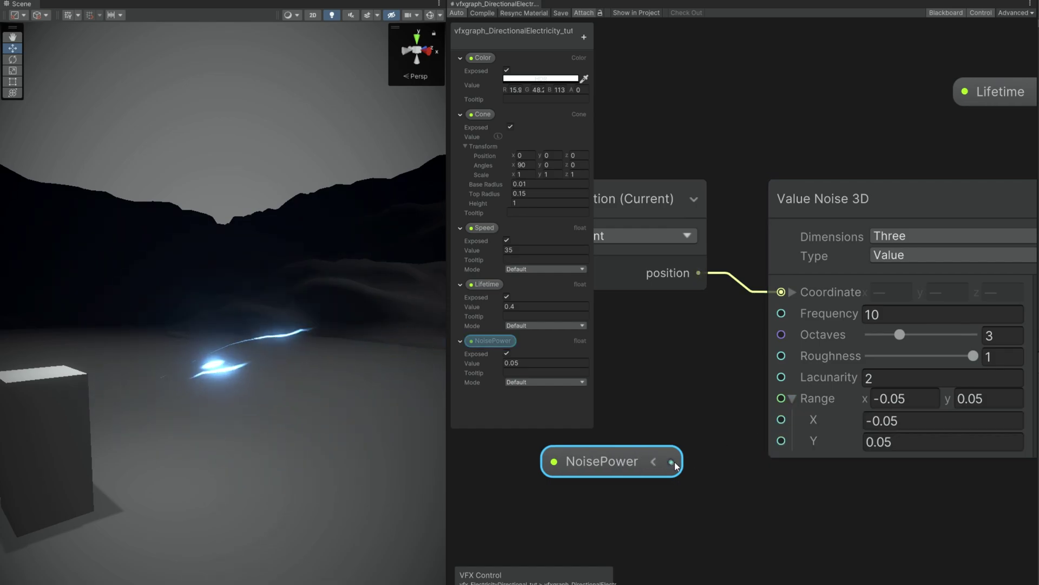
{"action": "left_click_drag", "start_coordinate": [774, 441], "coordinate": [780, 441]}
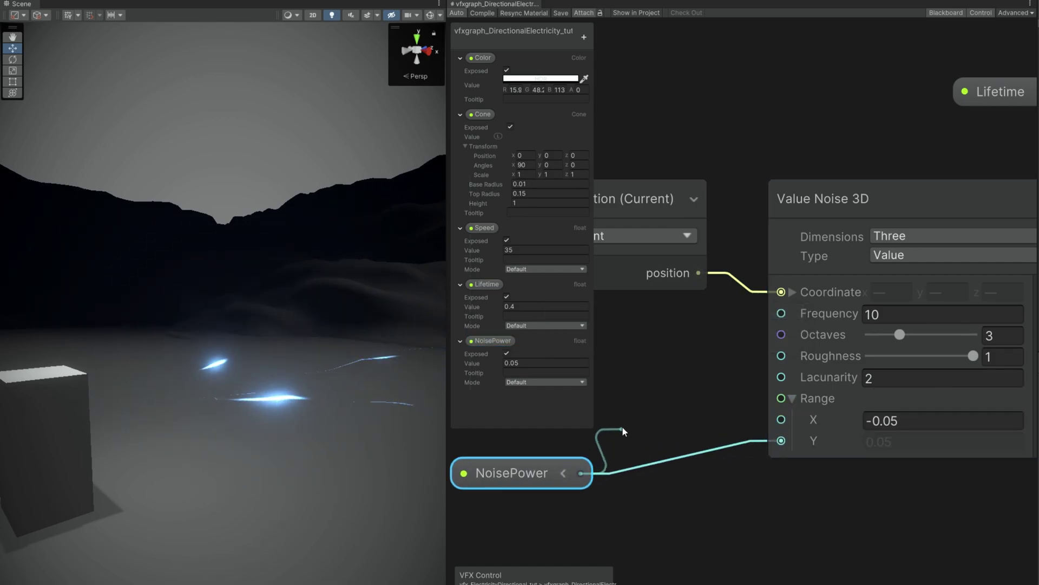
{"action": "left_click_drag", "start_coordinate": [622, 433], "coordinate": [624, 432]}
{"action": "left_click", "coordinate": [619, 452]}
{"action": "left_click_drag", "start_coordinate": [724, 474], "coordinate": [696, 415]}
{"action": "left_click_drag", "start_coordinate": [771, 428], "coordinate": [773, 427]}
{"action": "middle_click_drag", "start_coordinate": [682, 478], "coordinate": [817, 484]}
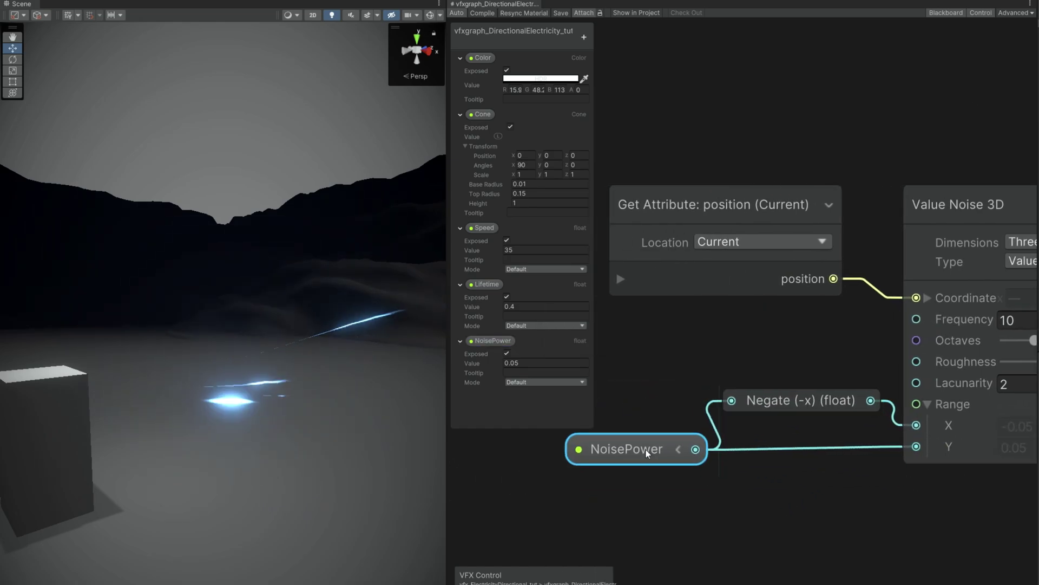
Step: Try a NoisePower value of 0.15 and settle on 0.1
{"action": "scroll", "coordinate": [648, 454], "scroll_direction": "down", "scroll_amount": 5}
{"action": "middle_click_drag", "start_coordinate": [713, 424], "coordinate": [586, 437]}
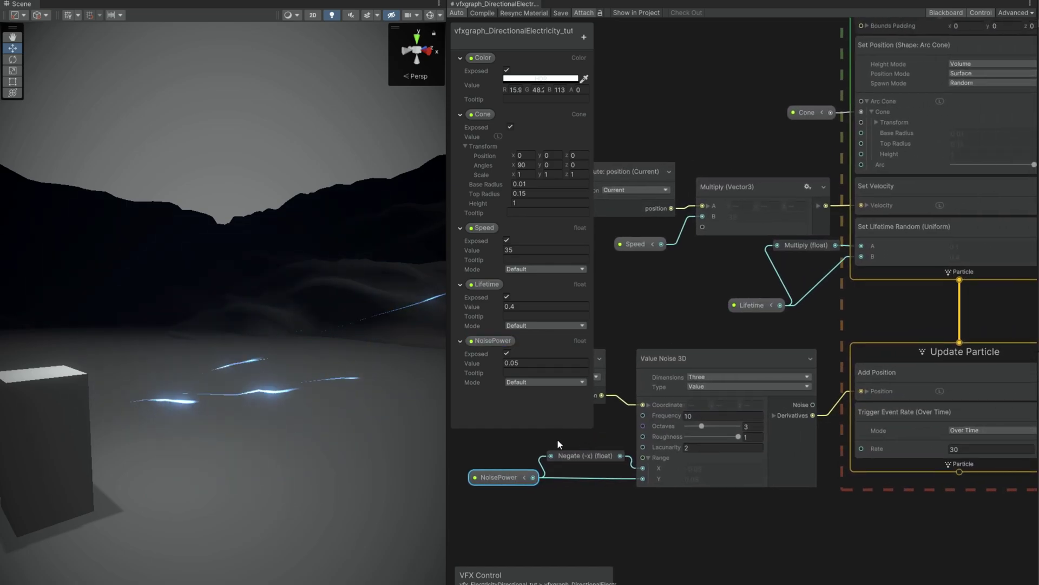
{"action": "left_click_drag", "start_coordinate": [499, 363], "coordinate": [508, 369]}
{"action": "double_click", "coordinate": [502, 363]}
{"action": "type", "text": "0.13"}
{"action": "key", "text": "Return"}
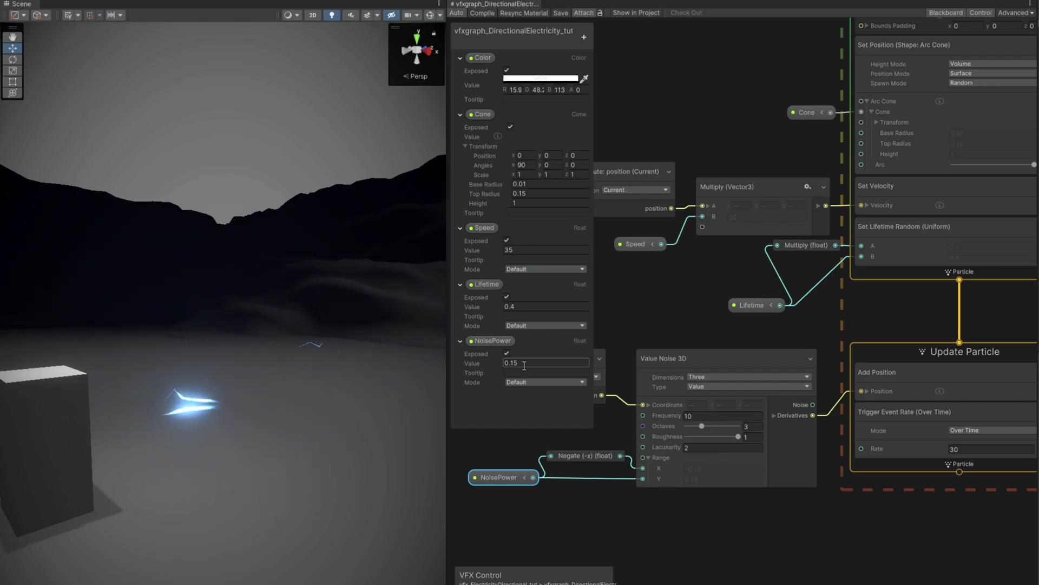
{"action": "type", "text": "0.1"}
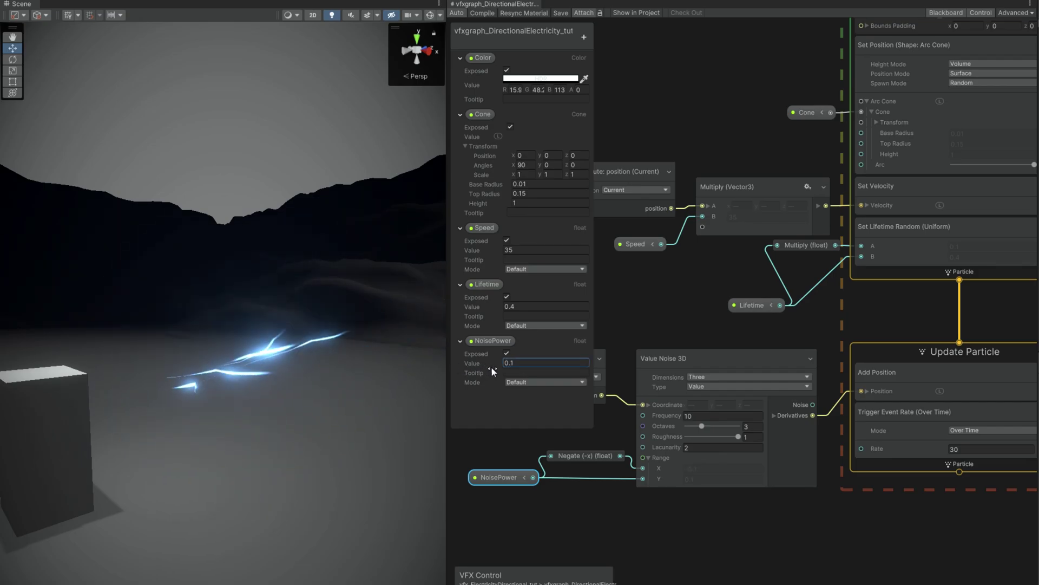
Step: Create a float property named Rate and move it above Color in the property list
{"action": "middle_click_drag", "start_coordinate": [770, 303], "coordinate": [772, 582]}
{"action": "scroll", "coordinate": [849, 342], "scroll_direction": "down", "scroll_amount": 3}
{"action": "middle_click_drag", "start_coordinate": [849, 343], "coordinate": [764, 415]}
{"action": "scroll", "coordinate": [892, 274], "scroll_direction": "up", "scroll_amount": 3}
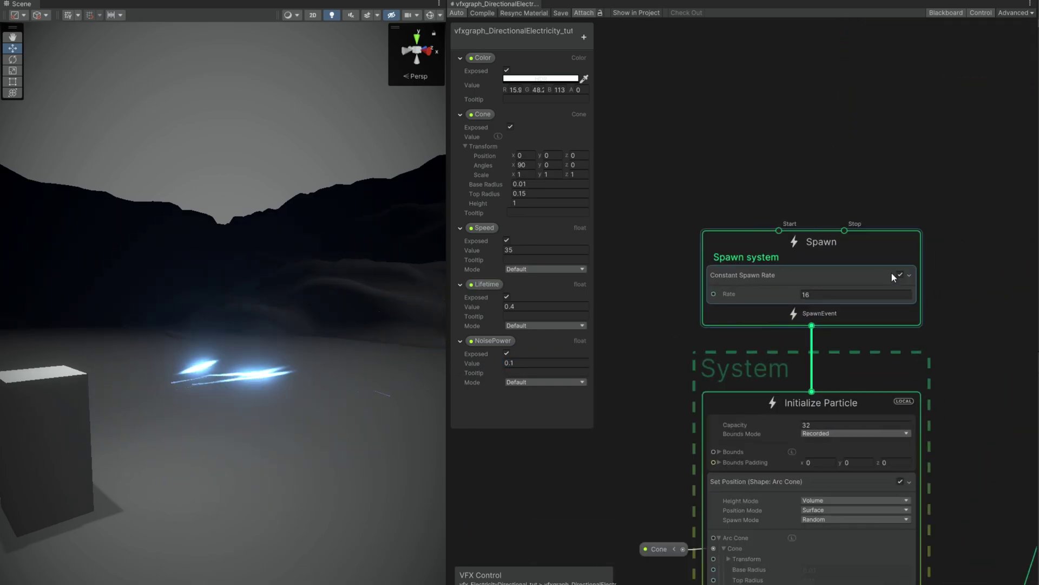
{"action": "left_click", "coordinate": [584, 37]}
{"action": "left_click", "coordinate": [617, 226]}
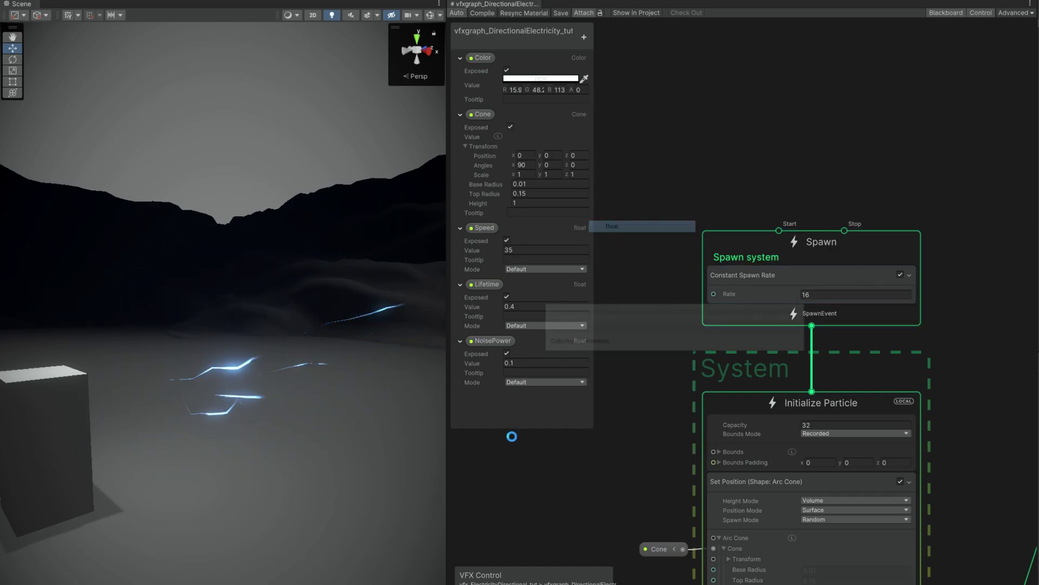
{"action": "double_click", "coordinate": [493, 401]}
{"action": "type", "text": "Rate"}
{"action": "key", "text": "Return"}
{"action": "left_click_drag", "start_coordinate": [491, 400], "coordinate": [491, 266]}
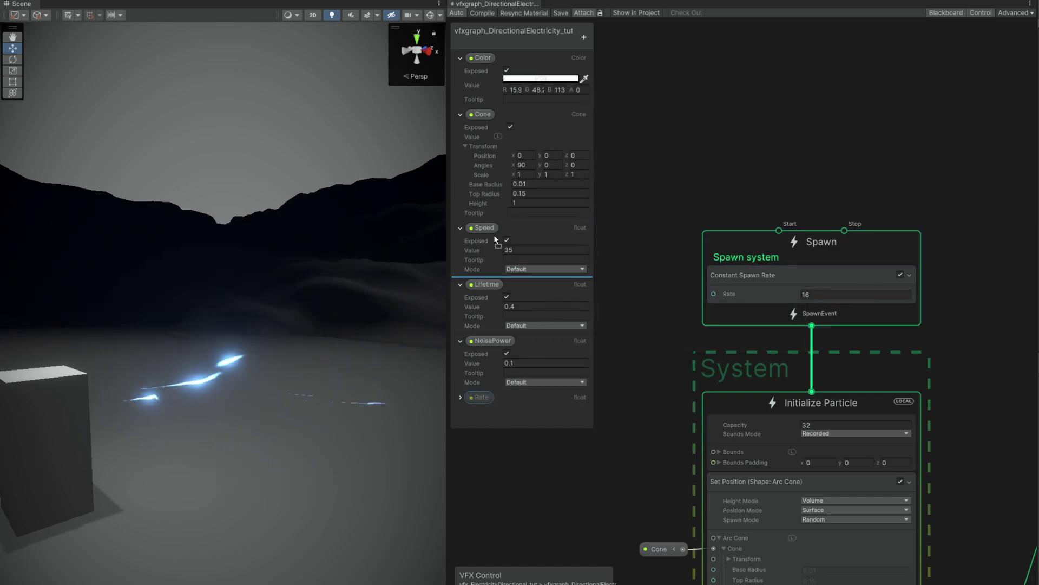
{"action": "left_click_drag", "start_coordinate": [494, 63], "coordinate": [495, 63]}
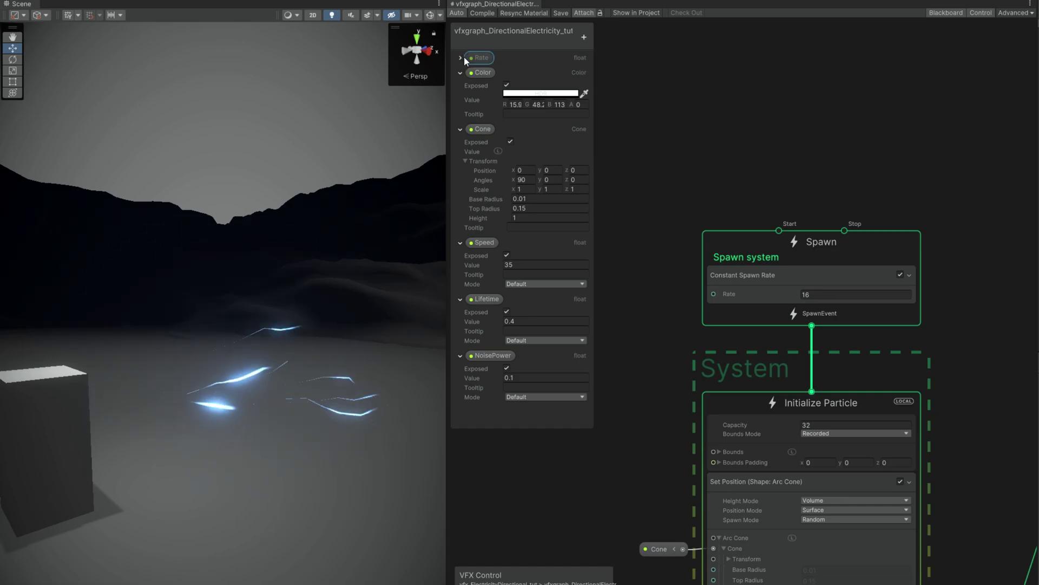
Step: Set the Rate property to 32, place it in the graph and connect it to the Constant Spawn Rate block's Rate input
{"action": "left_click", "coordinate": [462, 57]}
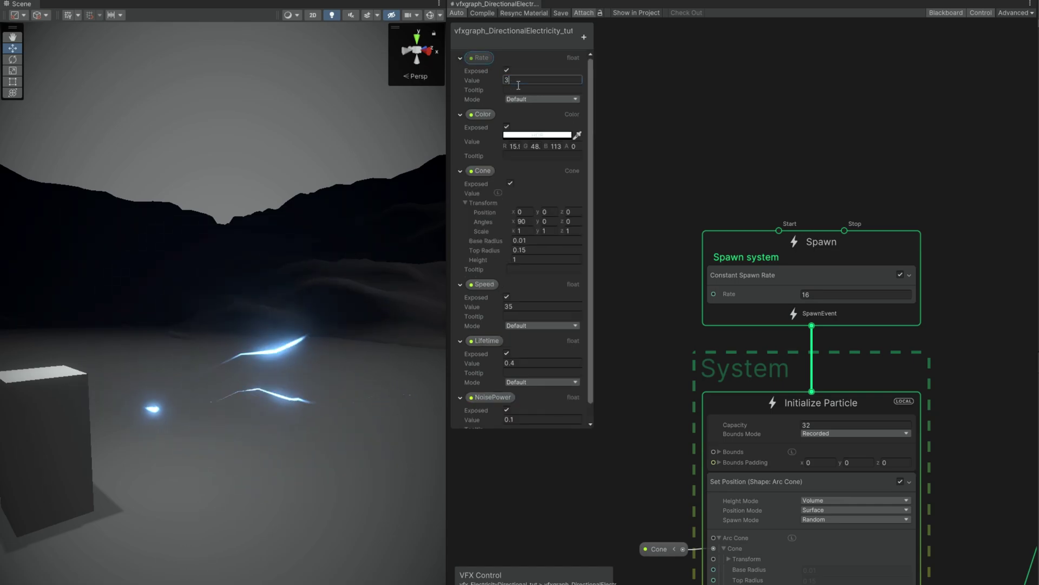
{"action": "left_click_drag", "start_coordinate": [651, 268], "coordinate": [714, 294]}
Step: Set Initialize Particle's Capacity to 100 and Bounds Mode to Manual, and place the Rate node closer to the Spawn context
{"action": "left_click", "coordinate": [828, 433]}
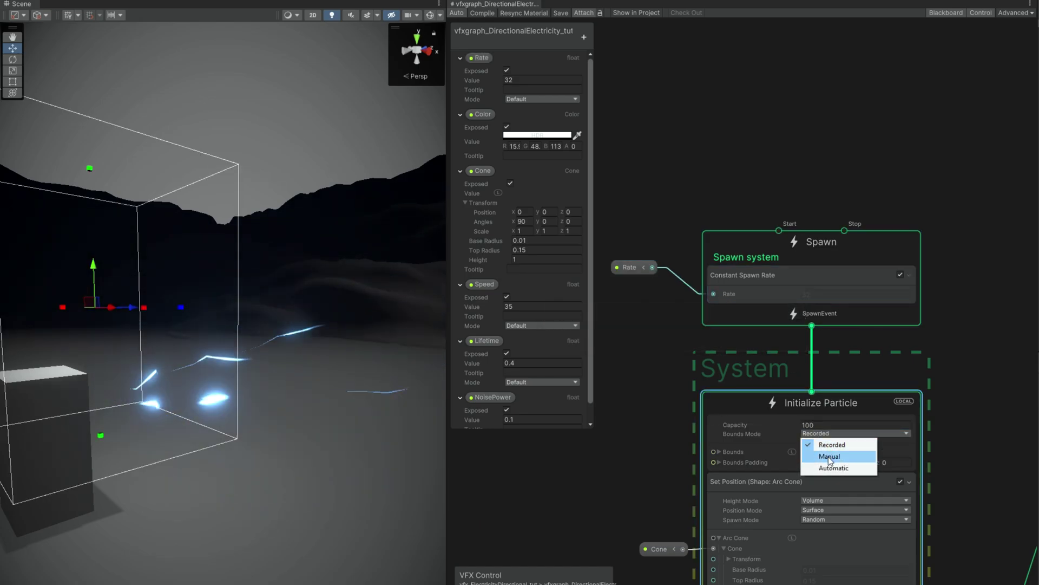
{"action": "left_click", "coordinate": [829, 456]}
{"action": "left_click_drag", "start_coordinate": [633, 264], "coordinate": [656, 291]}
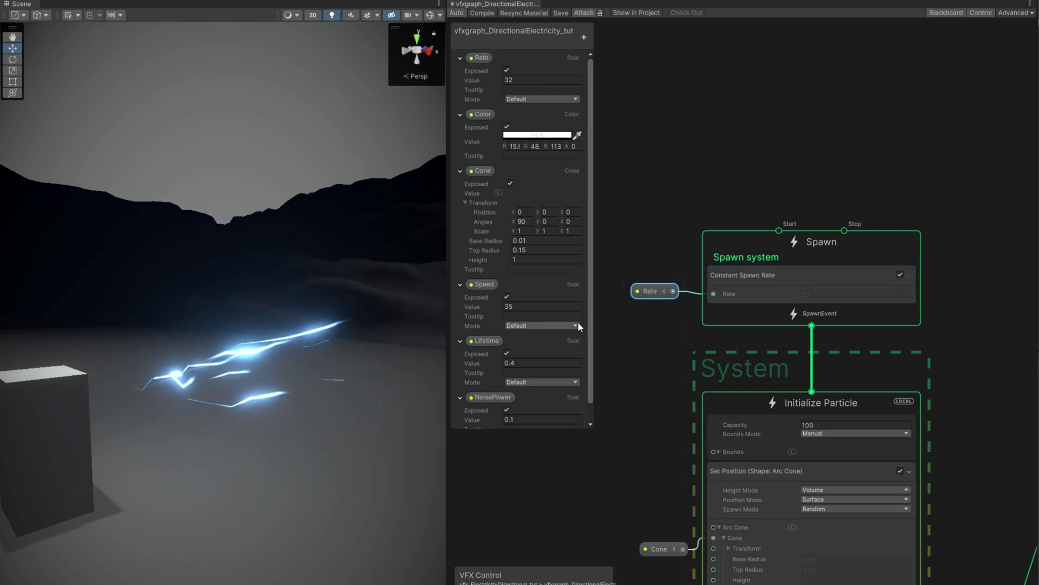
Step: Select the directional electricity effect object and override its exposed topRadius with 0.05 and Lifetime with 1
{"action": "right_click_drag", "start_coordinate": [389, 367], "coordinate": [389, 367]}
{"action": "left_click_drag", "start_coordinate": [390, 367], "coordinate": [339, 413], "text": "alt"}
{"action": "key", "text": "s"}
{"action": "right_click_drag", "start_coordinate": [339, 413], "coordinate": [340, 413]}
{"action": "left_click", "coordinate": [842, 111]}
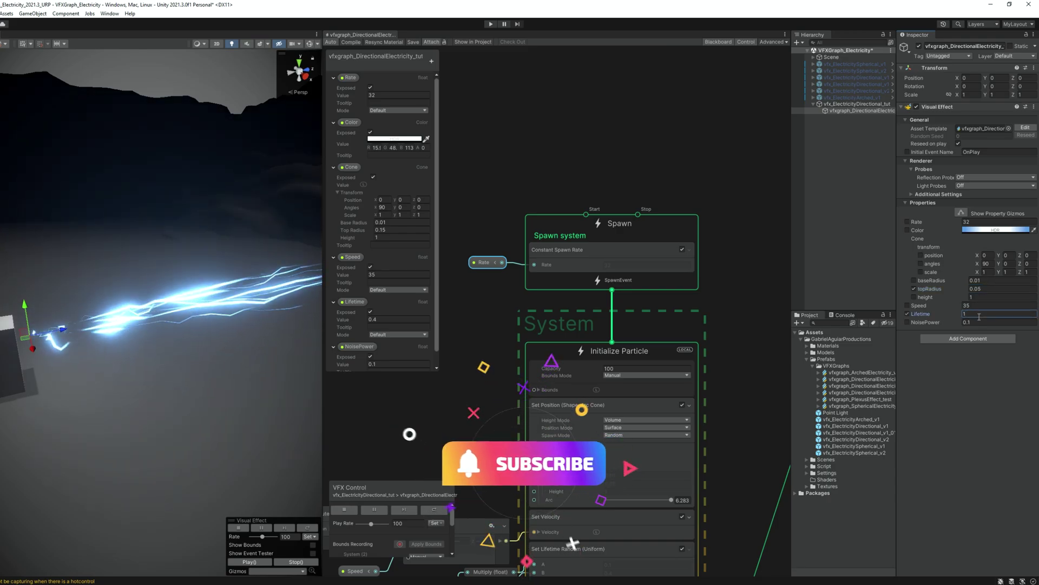
{"action": "right_click_drag", "start_coordinate": [238, 347], "coordinate": [256, 338]}
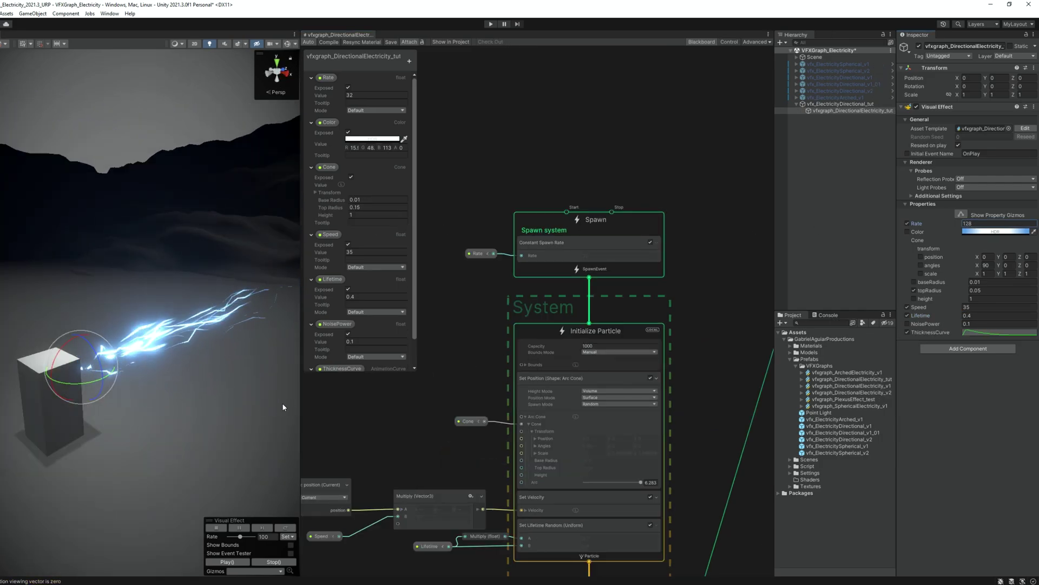
Step: Try rotating the effect object in a widened Scene view, undo the rotation and restore the view's width
{"action": "left_click_drag", "start_coordinate": [306, 395], "coordinate": [540, 394]}
{"action": "right_click_drag", "start_coordinate": [446, 374], "coordinate": [448, 385]}
{"action": "left_click_drag", "start_coordinate": [159, 346], "coordinate": [194, 385]}
{"action": "key", "text": "ctrl+z"}
{"action": "key", "text": "ctrl+z"}
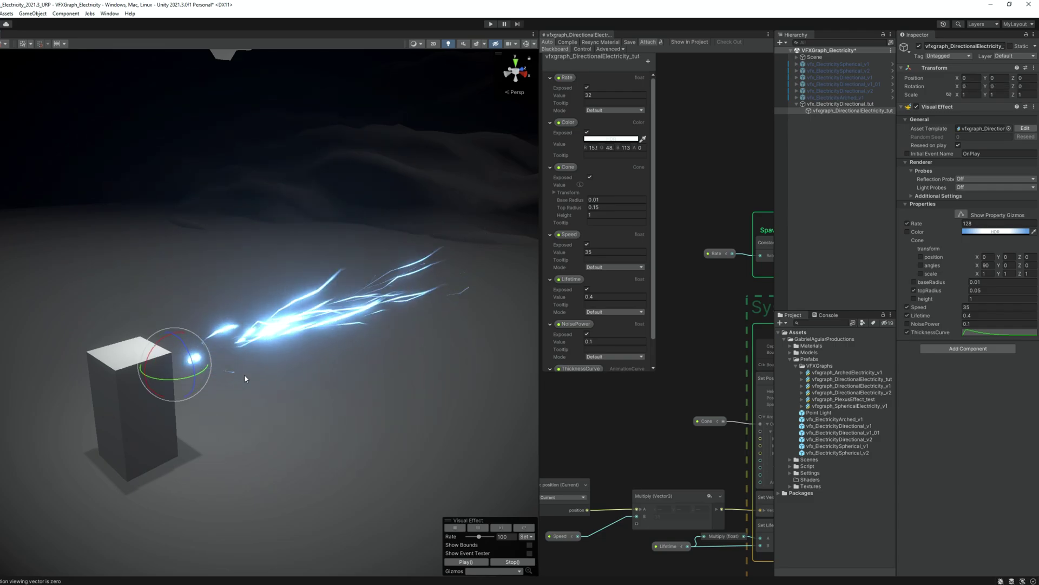
{"action": "right_click_drag", "start_coordinate": [198, 326], "coordinate": [171, 331]}
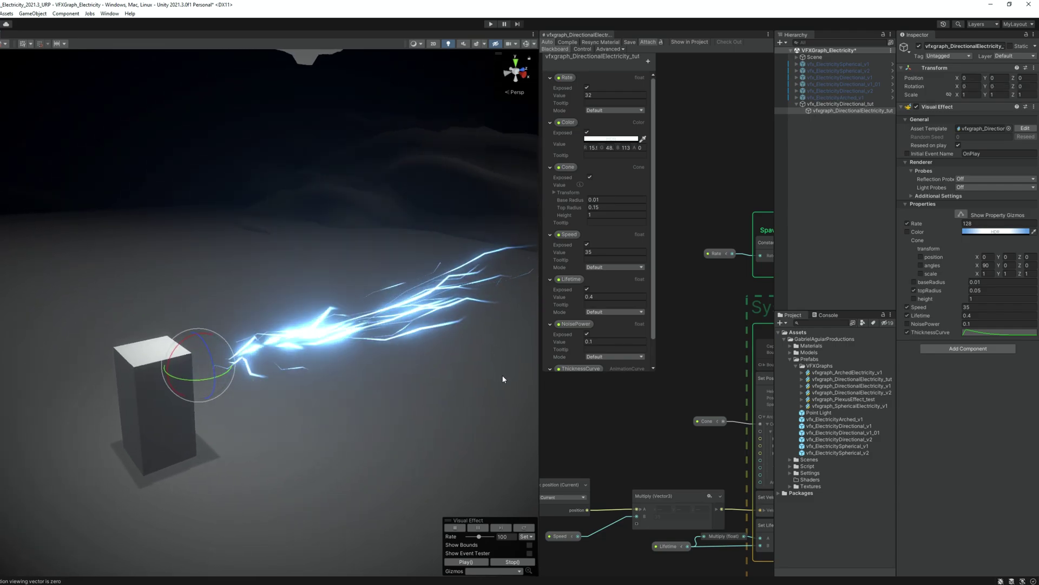
{"action": "left_click_drag", "start_coordinate": [536, 391], "coordinate": [319, 385]}
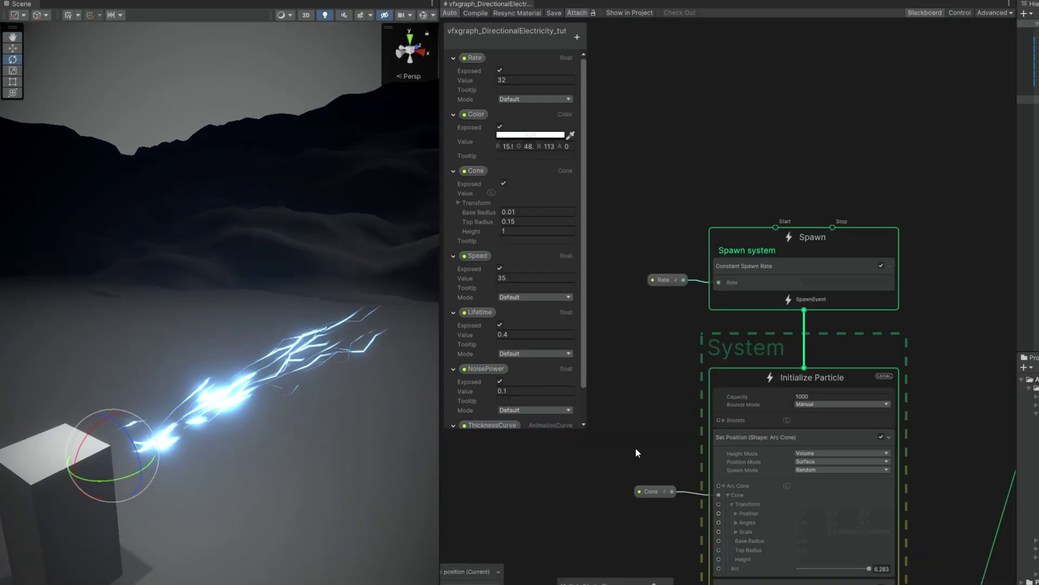
Step: Switch the Initialize Particle context from Local to World space and check the effect around the block
{"action": "middle_click_drag", "start_coordinate": [900, 426], "coordinate": [820, 261]}
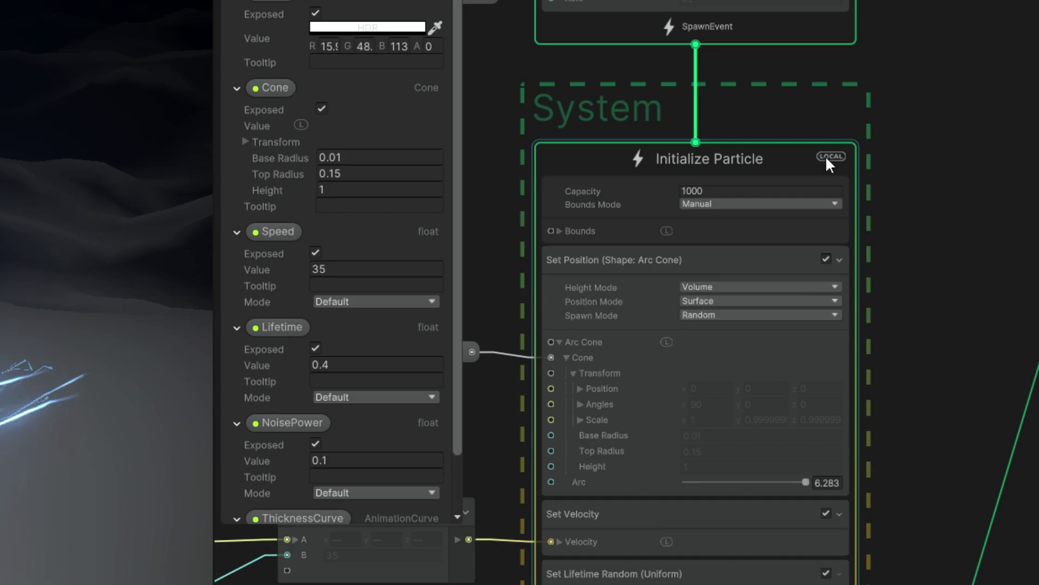
{"action": "left_click", "coordinate": [833, 160]}
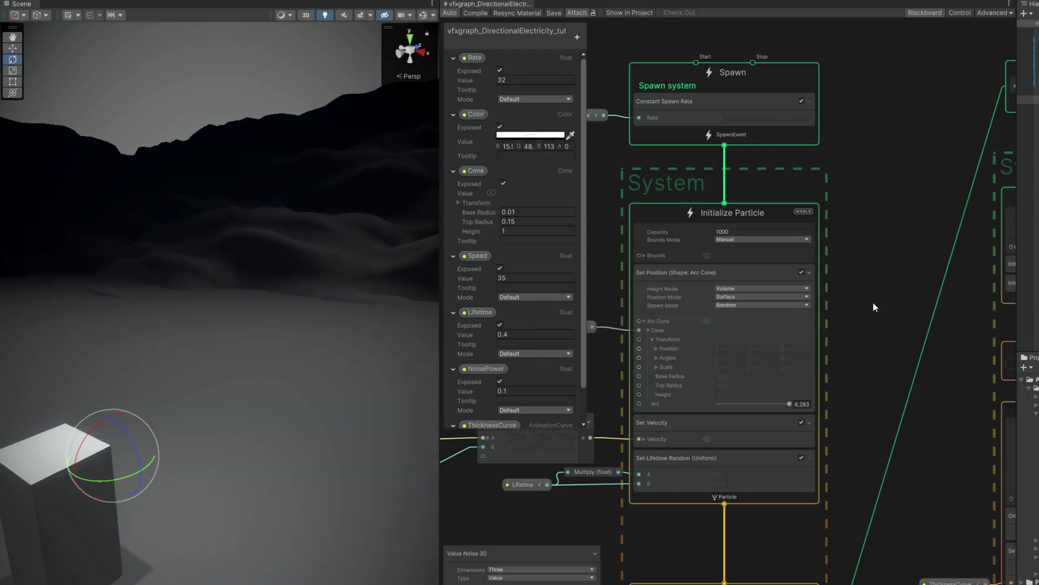
{"action": "left_click_drag", "start_coordinate": [254, 336], "coordinate": [32, 211], "text": "alt"}
{"action": "right_click_drag", "start_coordinate": [225, 292], "coordinate": [233, 341]}
{"action": "middle_click_drag", "start_coordinate": [954, 288], "coordinate": [850, 225]}
{"action": "middle_click_drag", "start_coordinate": [765, 264], "coordinate": [928, 198]}
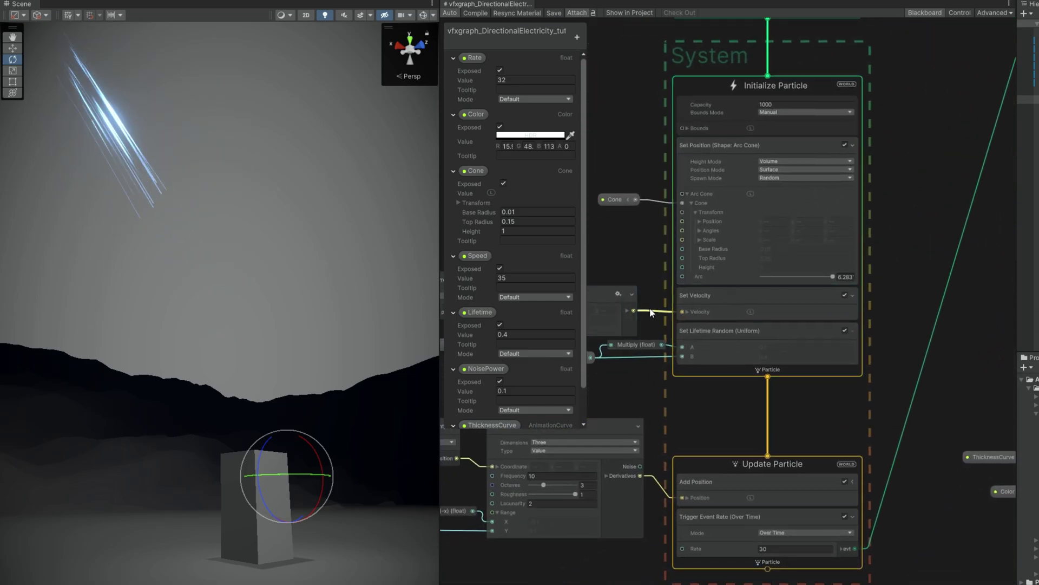
Step: Disconnect the Multiply node from Set Velocity and disable the Add Position block to test the spawn position
{"action": "key", "text": "Delete"}
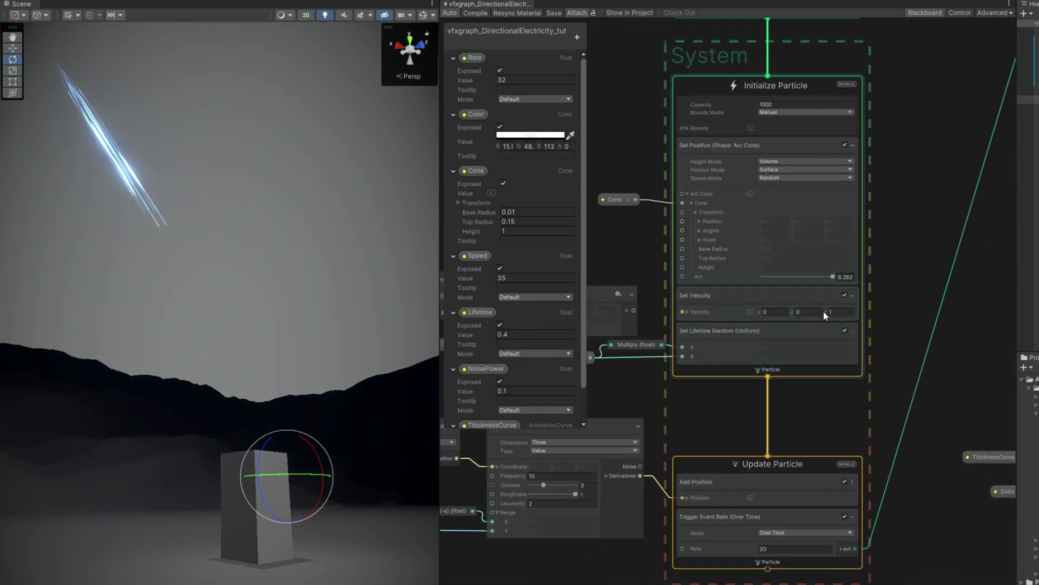
{"action": "left_click", "coordinate": [845, 481]}
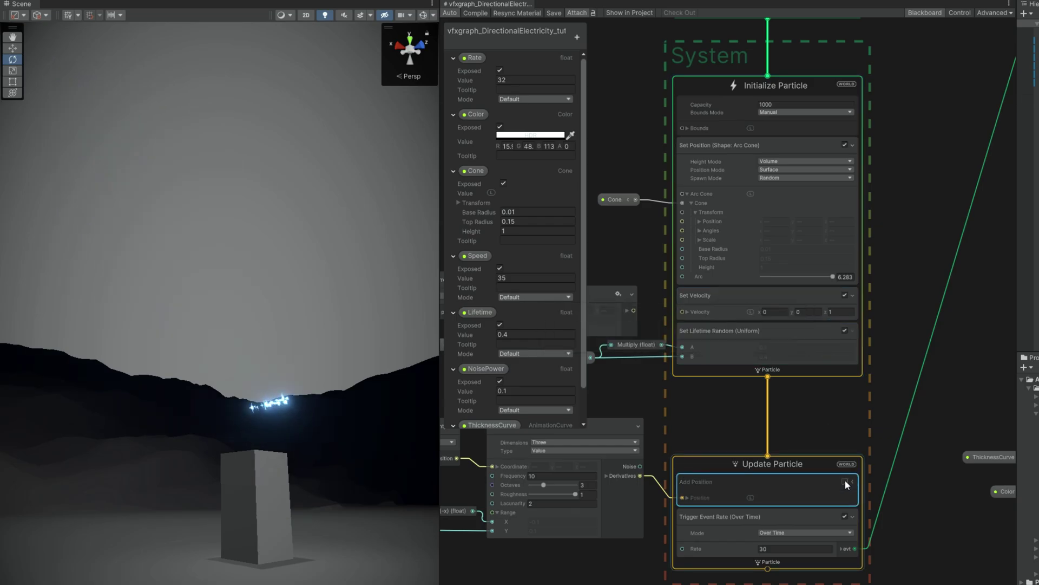
{"action": "right_click_drag", "start_coordinate": [386, 399], "coordinate": [460, 457]}
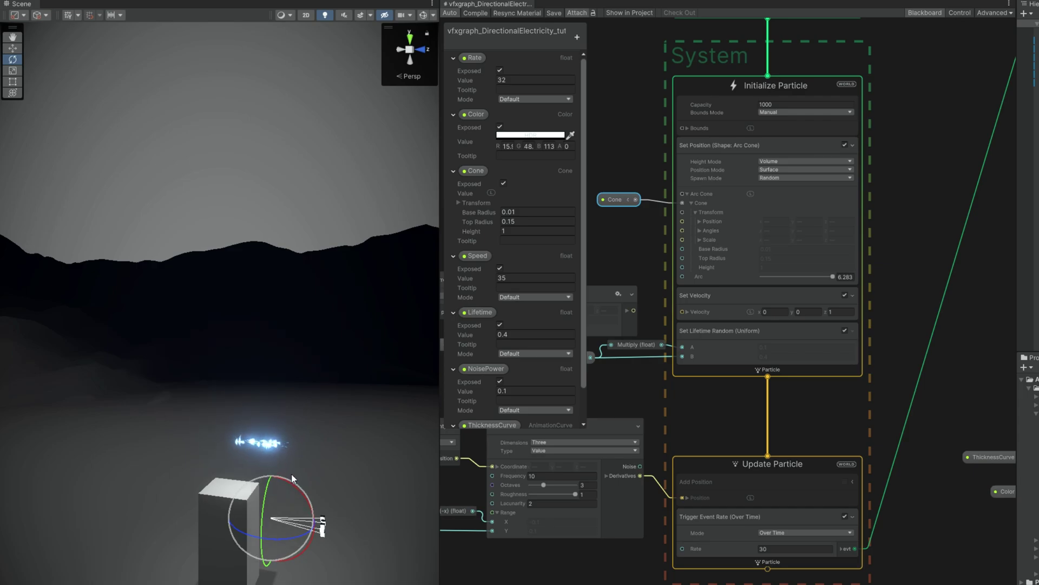
Step: Switch the Initialize Particle Strip context of the second system to World space
{"action": "middle_click_drag", "start_coordinate": [848, 411], "coordinate": [706, 424]}
{"action": "middle_click_drag", "start_coordinate": [878, 370], "coordinate": [706, 446]}
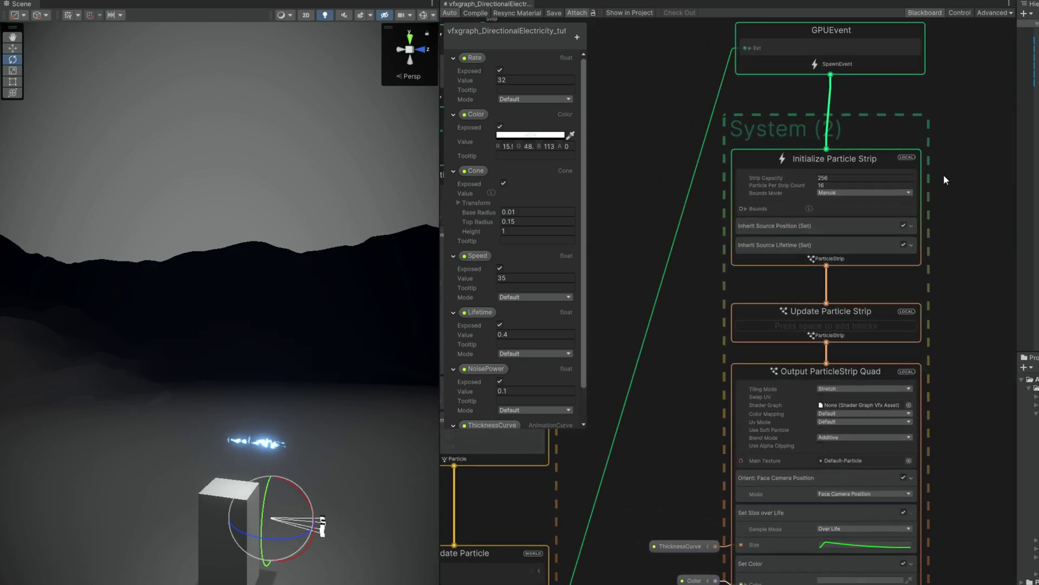
{"action": "scroll", "coordinate": [869, 193], "scroll_direction": "up", "scroll_amount": 1}
{"action": "left_click", "coordinate": [870, 184]}
{"action": "right_click_drag", "start_coordinate": [296, 508], "coordinate": [373, 498]}
Step: Reconnect the Multiply node's output to the Velocity input of Set Velocity
{"action": "middle_click_drag", "start_coordinate": [525, 482], "coordinate": [862, 422]}
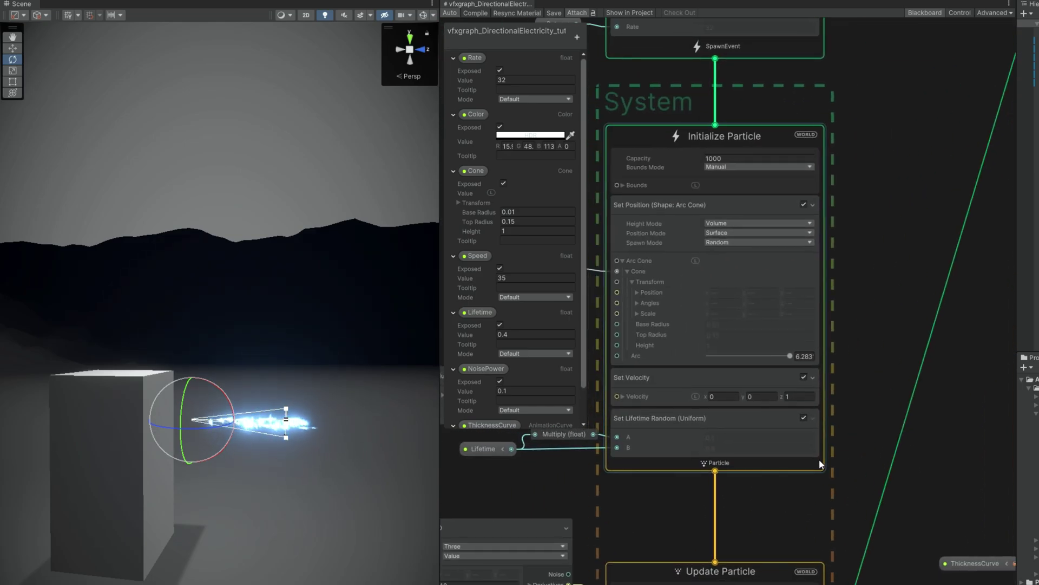
{"action": "middle_click_drag", "start_coordinate": [693, 439], "coordinate": [844, 417]}
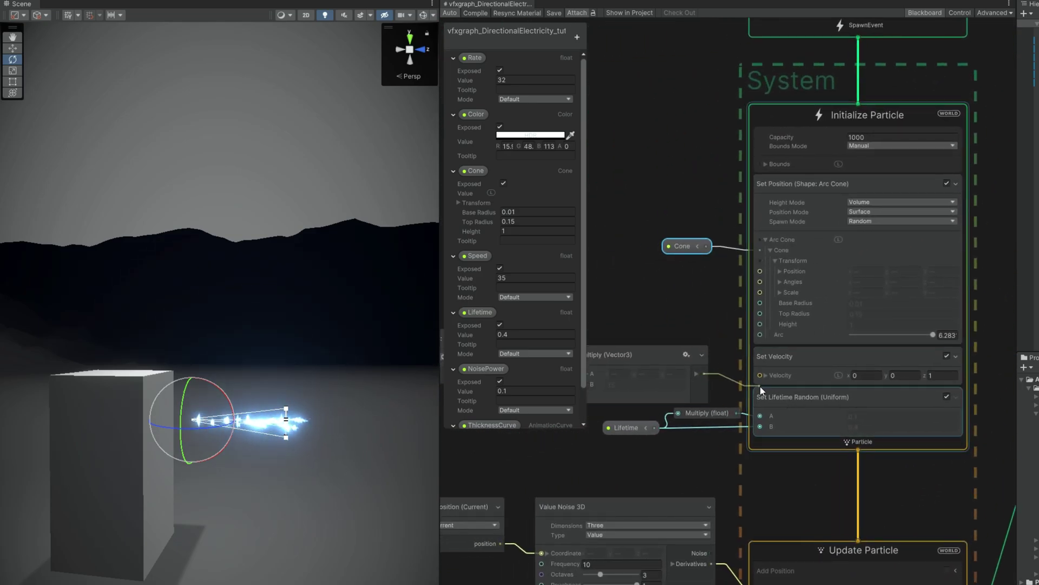
{"action": "right_click_drag", "start_coordinate": [306, 363], "coordinate": [309, 246]}
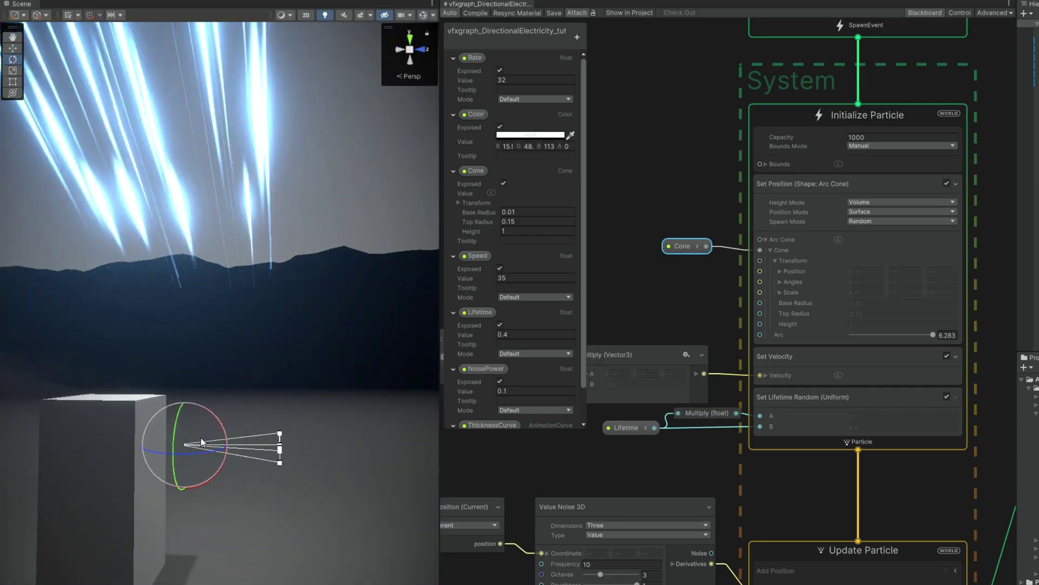
Step: Add a Get Attribute: direction node and connect it to Multiply's A input in place of the position attribute
{"action": "middle_click_drag", "start_coordinate": [707, 299], "coordinate": [815, 308]}
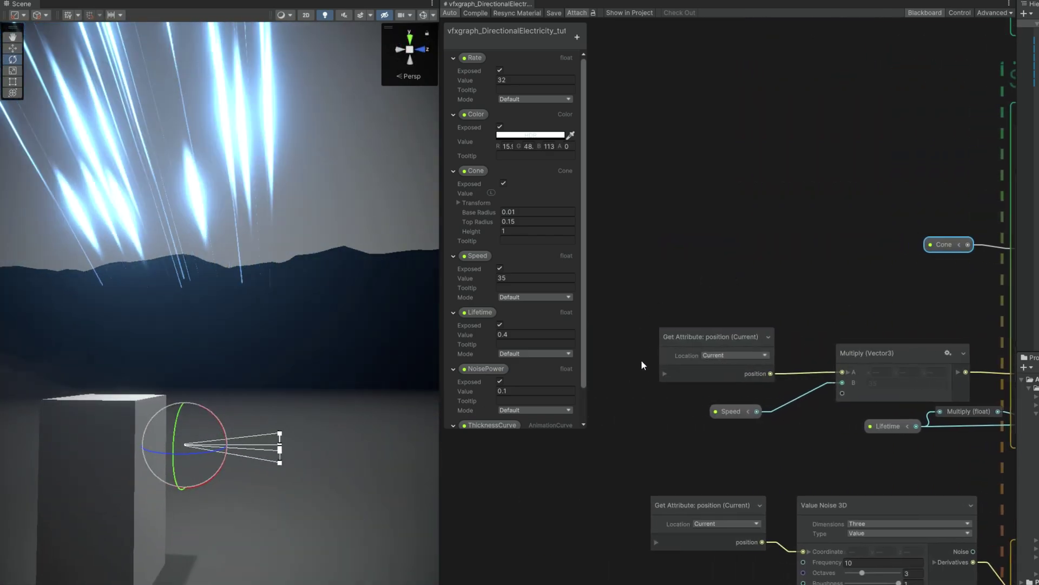
{"action": "left_click_drag", "start_coordinate": [710, 336], "coordinate": [655, 259]}
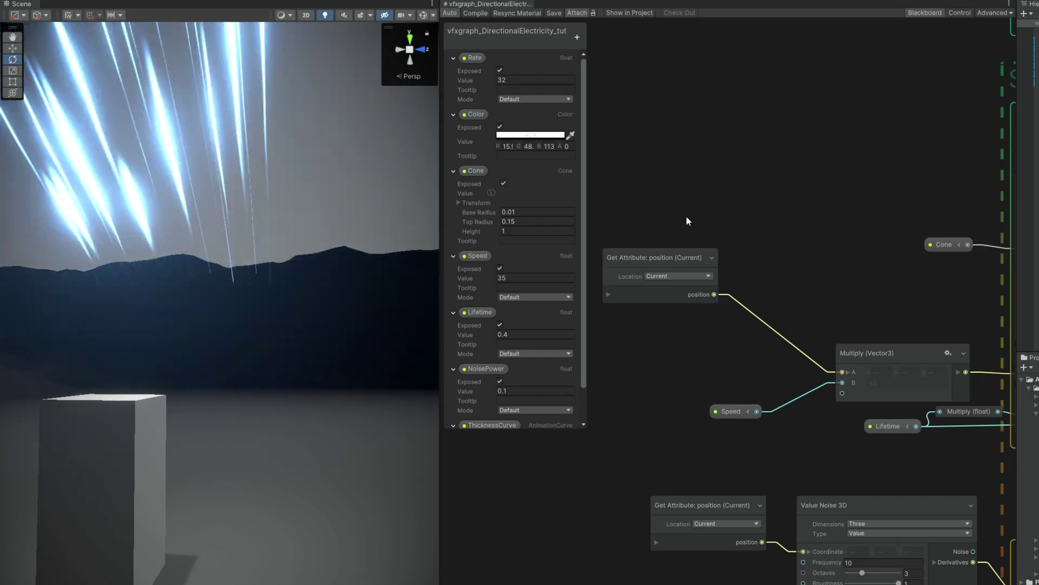
{"action": "key", "text": "space"}
{"action": "type", "text": "ge dir"}
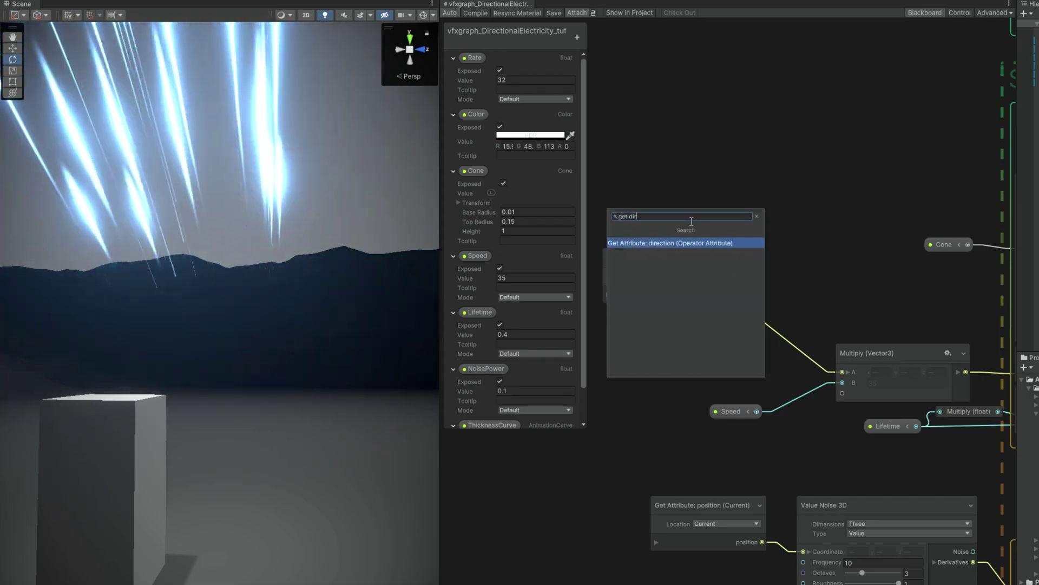
{"action": "key", "text": "Return"}
{"action": "left_click_drag", "start_coordinate": [766, 246], "coordinate": [729, 330]}
{"action": "left_click_drag", "start_coordinate": [759, 363], "coordinate": [838, 372]}
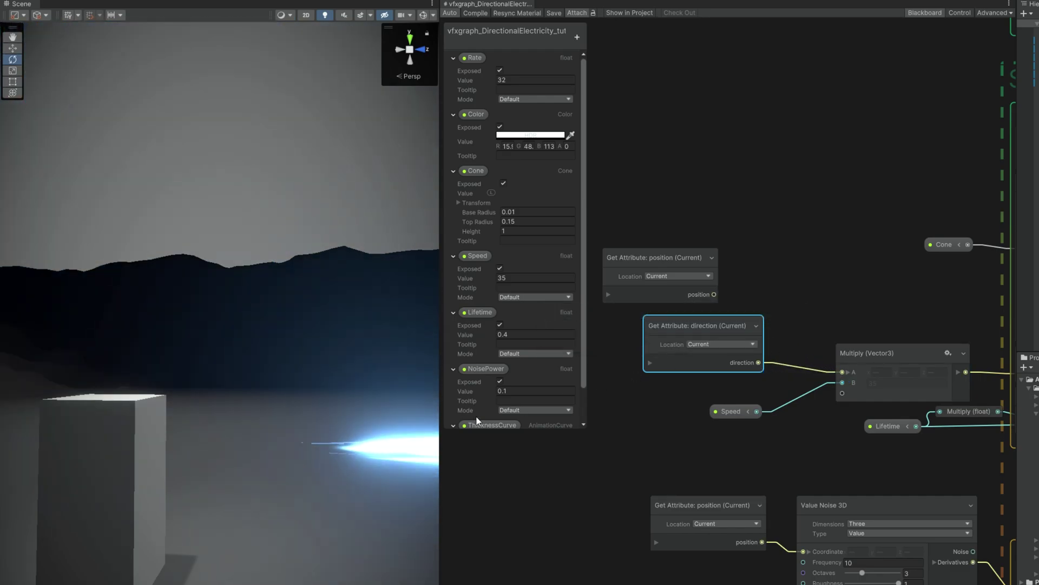
{"action": "right_click_drag", "start_coordinate": [347, 444], "coordinate": [309, 420]}
Step: Re-enable the Add Position block in Update Particle and switch its Position input to World space
{"action": "middle_click_drag", "start_coordinate": [834, 492], "coordinate": [727, 417]}
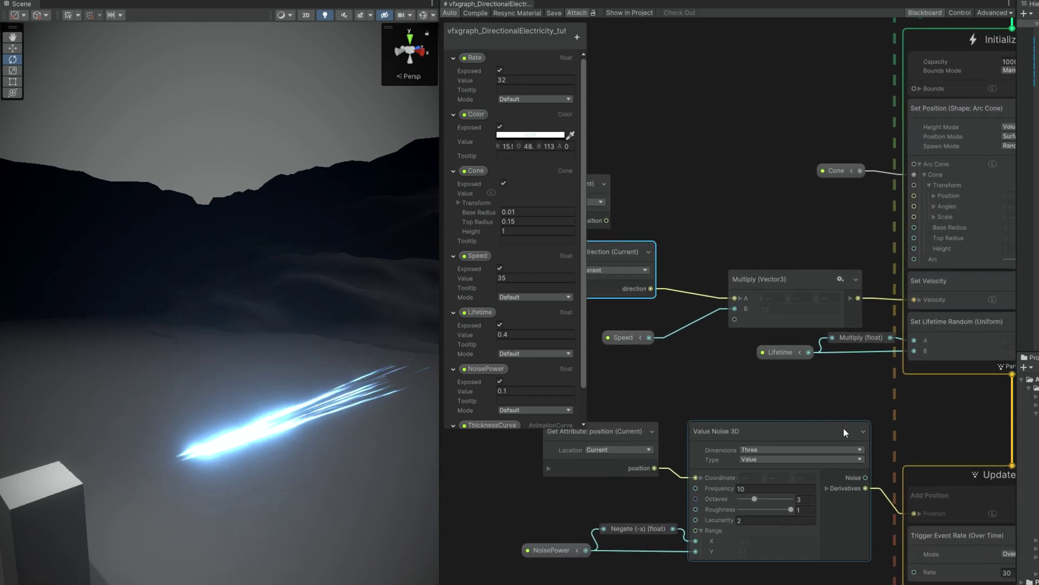
{"action": "middle_click_drag", "start_coordinate": [885, 456], "coordinate": [682, 391]}
{"action": "middle_click_drag", "start_coordinate": [682, 537], "coordinate": [740, 552]}
{"action": "left_click", "coordinate": [959, 443]}
{"action": "right_click_drag", "start_coordinate": [200, 309], "coordinate": [337, 406]}
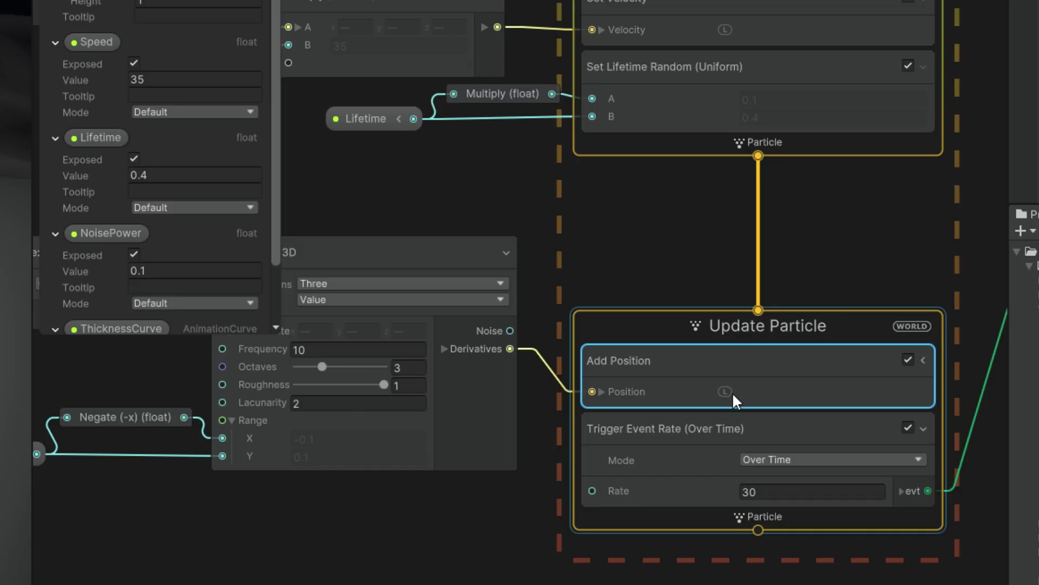
{"action": "scroll", "coordinate": [735, 391], "scroll_direction": "up", "scroll_amount": 3}
{"action": "left_click", "coordinate": [720, 391]}
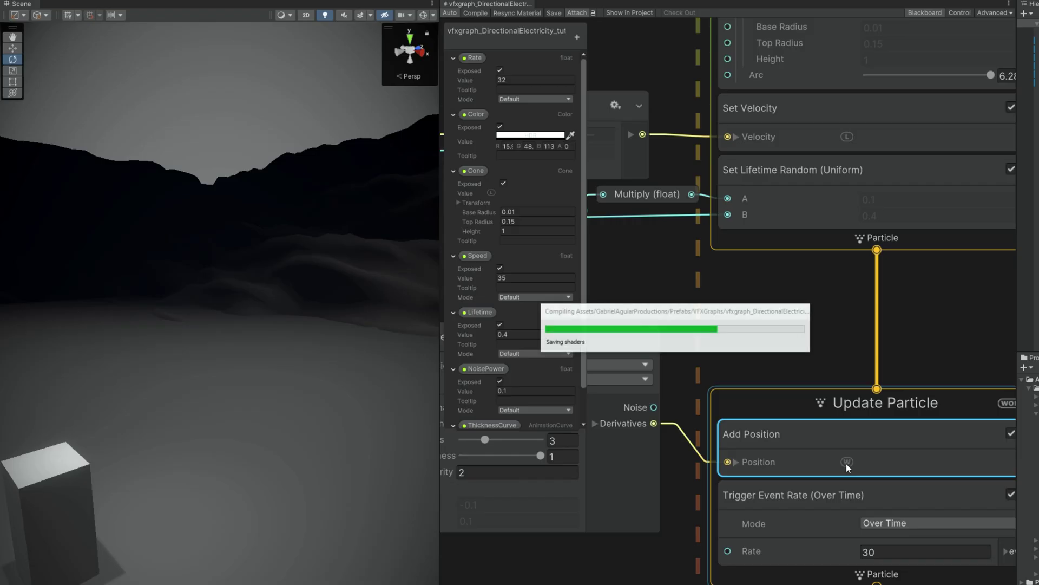
{"action": "mouse_move", "coordinate": [208, 454]}
{"action": "right_mouse_down"}
{"action": "mouse_move", "coordinate": [220, 455]}
{"action": "mouse_move", "coordinate": [208, 464]}
{"action": "right_mouse_up"}
Step: Select the effect object and override the cone's Z position with about -1.5
{"action": "left_click", "coordinate": [1036, 91]}
{"action": "left_click_drag", "start_coordinate": [106, 421], "coordinate": [78, 434]}
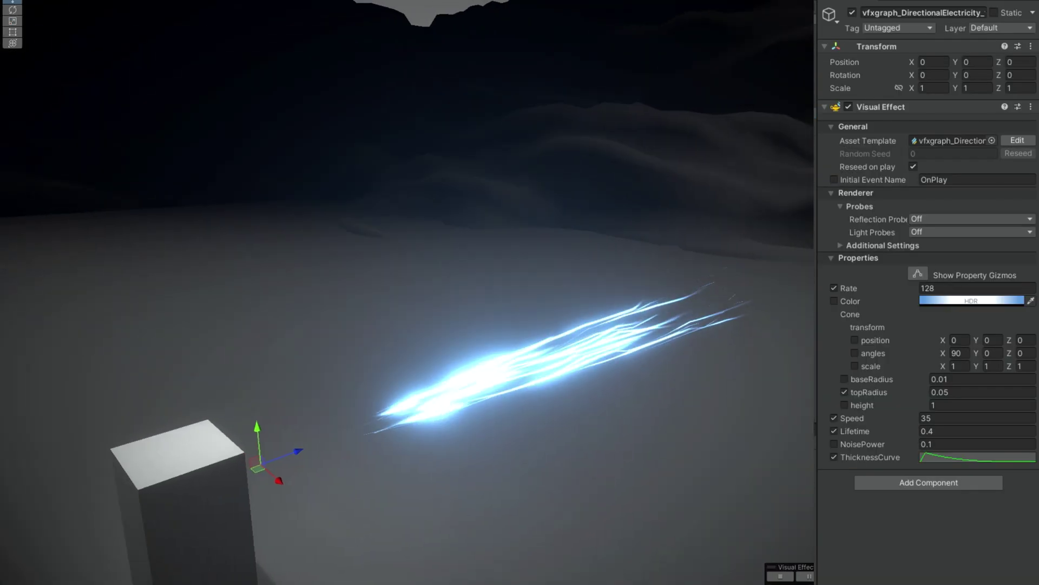
{"action": "left_click_drag", "start_coordinate": [1017, 344], "coordinate": [960, 395]}
Step: Set the effect object's topRadius to 0.15 and NoisePower to 0.2
{"action": "left_click", "coordinate": [960, 396]}
{"action": "type", "text": "0.15"}
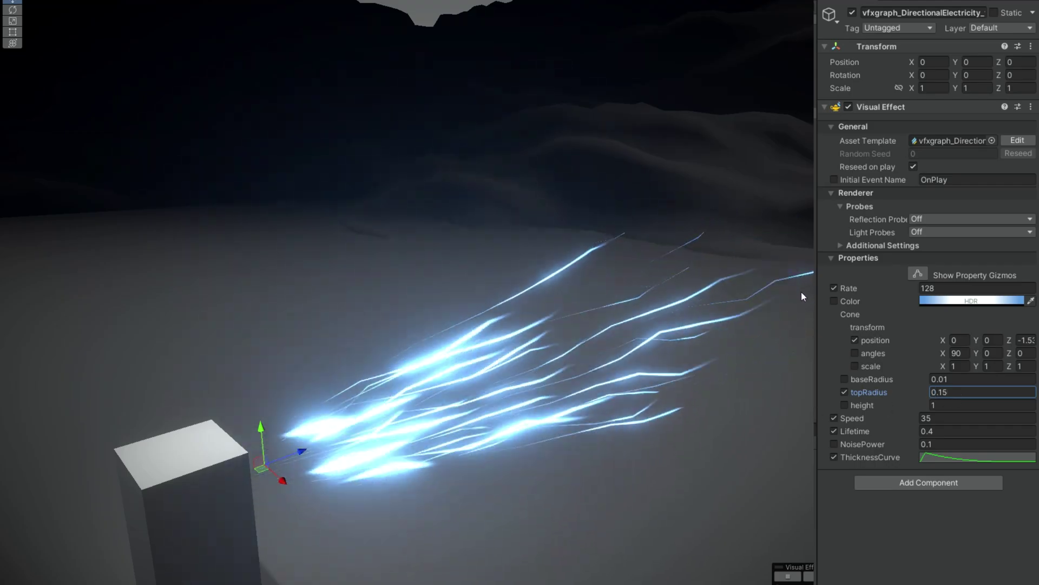
{"action": "left_click", "coordinate": [931, 444]}
{"action": "type", "text": "0.2"}
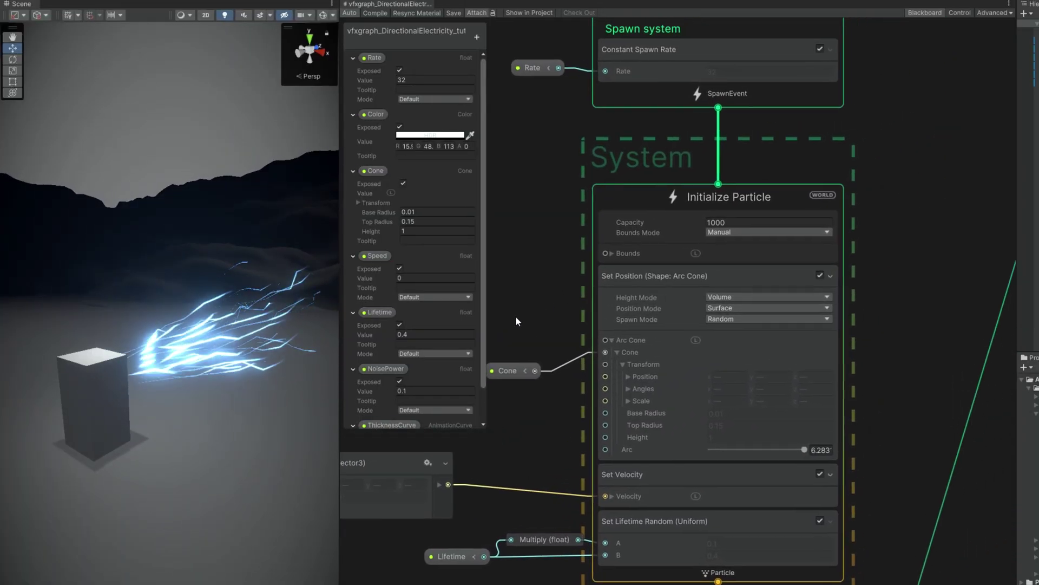
Step: Disable the Arc Cone position block and add a Set Position (Shape: Arc Sphere) block in Local space
{"action": "left_click", "coordinate": [819, 275]}
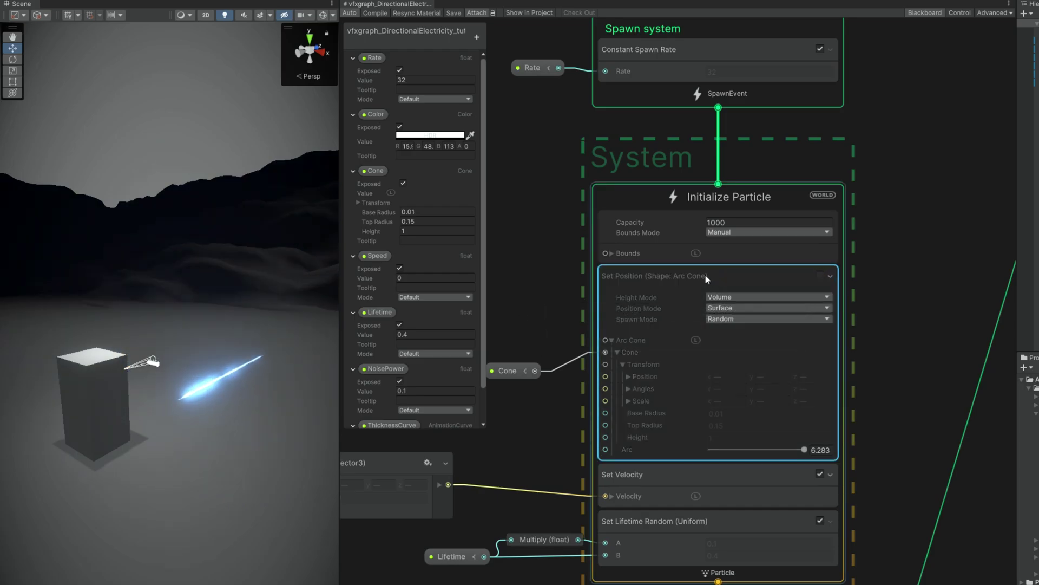
{"action": "key", "text": "space"}
{"action": "type", "text": "sphere"}
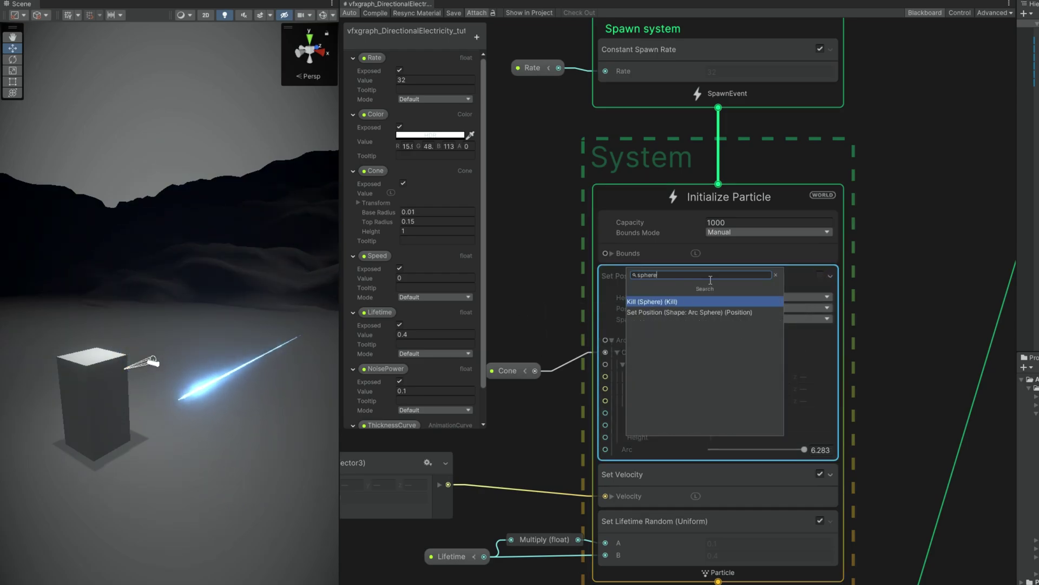
{"action": "key", "text": "Return"}
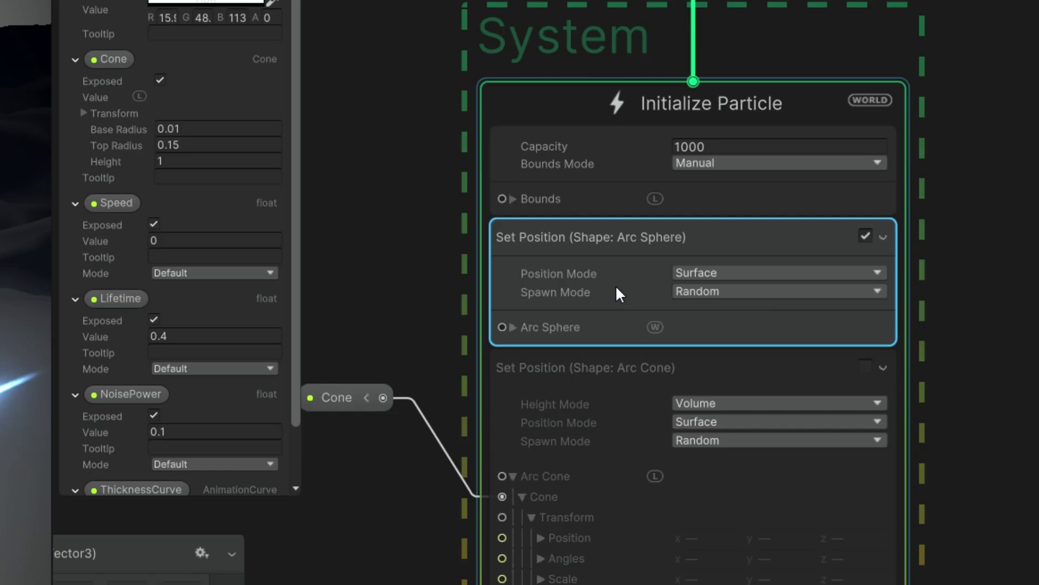
{"action": "left_click", "coordinate": [656, 326]}
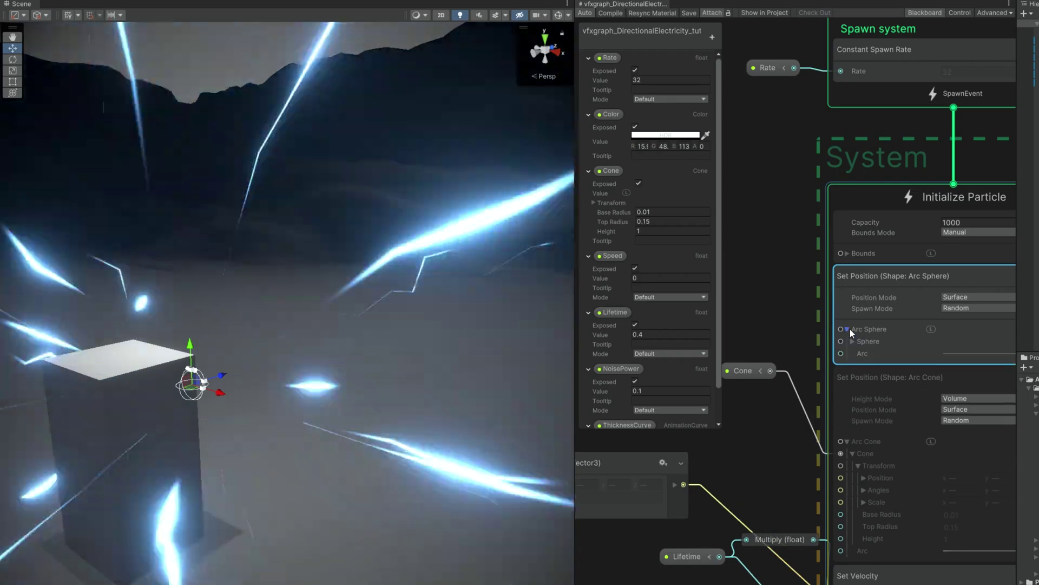
Step: Expand the Arc Sphere settings and set the sphere's Radius to 0.1
{"action": "left_click", "coordinate": [848, 329]}
{"action": "left_click", "coordinate": [969, 366]}
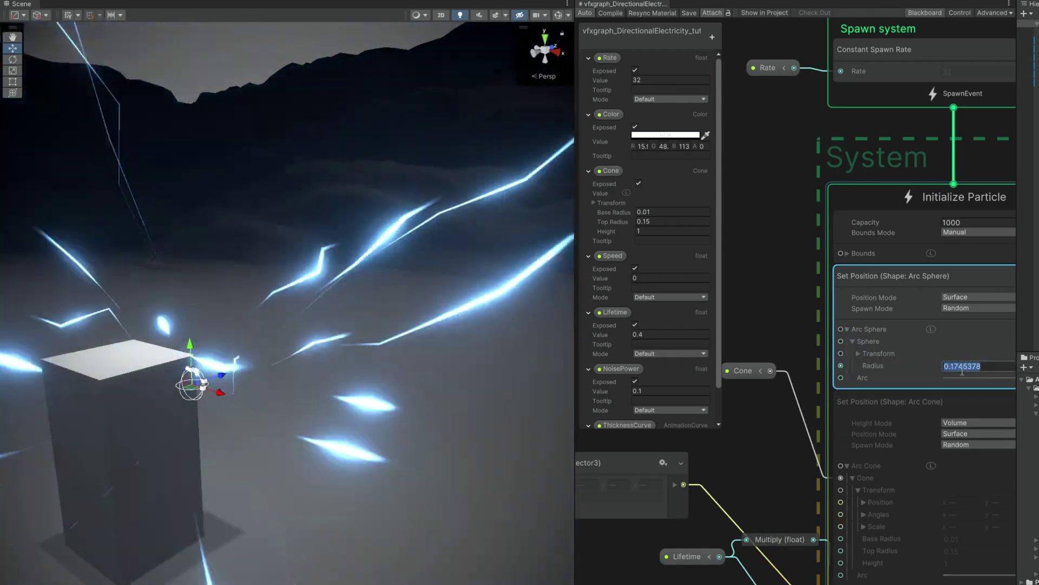
{"action": "type", "text": "0.1"}
{"action": "scroll", "coordinate": [454, 447], "scroll_direction": "down", "scroll_amount": 3}
{"action": "left_click_drag", "start_coordinate": [454, 447], "coordinate": [329, 399], "text": "alt"}
{"action": "scroll", "coordinate": [323, 390], "scroll_direction": "down", "scroll_amount": 5}
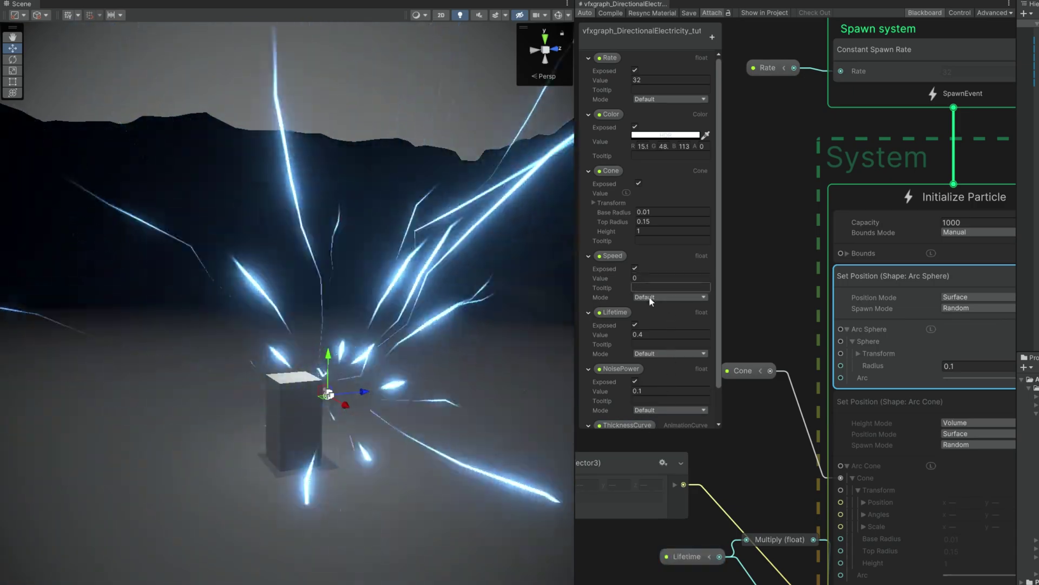
Step: Disconnect Speed from the Multiply node after the direction attribute and adjust its B value to 7.19
{"action": "middle_click_drag", "start_coordinate": [613, 439], "coordinate": [788, 444]}
{"action": "middle_click_drag", "start_coordinate": [748, 387], "coordinate": [879, 401]}
{"action": "middle_click_drag", "start_coordinate": [913, 448], "coordinate": [783, 428]}
{"action": "scroll", "coordinate": [769, 507], "scroll_direction": "up", "scroll_amount": 3}
{"action": "left_click", "coordinate": [672, 509]}
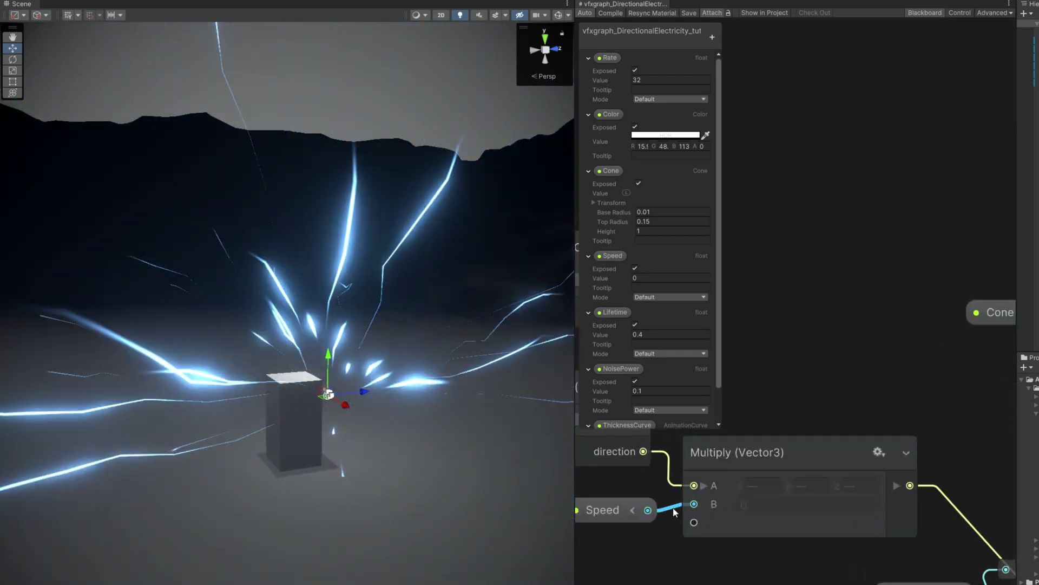
{"action": "key", "text": "Delete"}
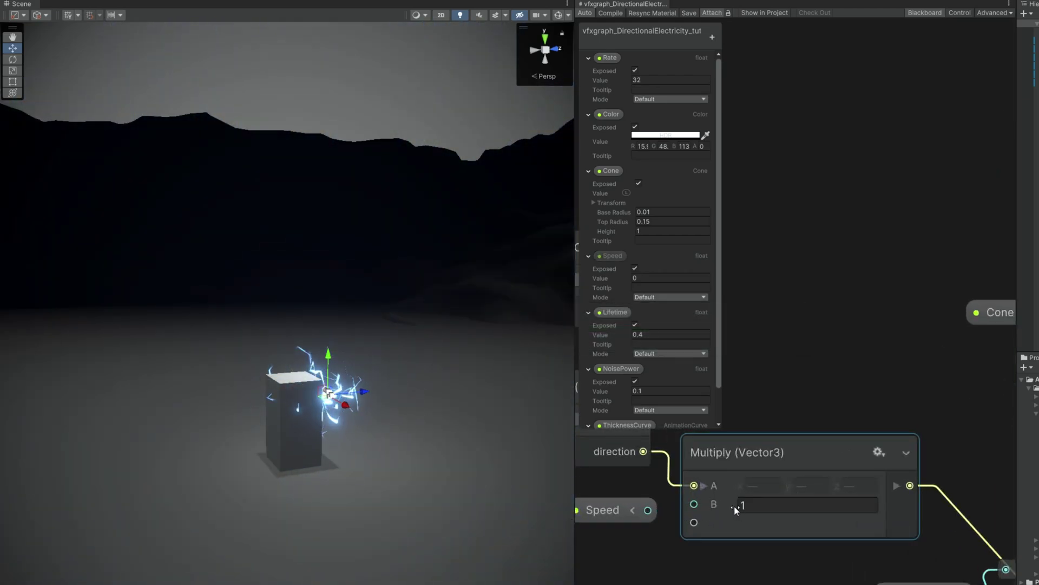
{"action": "left_click_drag", "start_coordinate": [729, 505], "coordinate": [867, 515]}
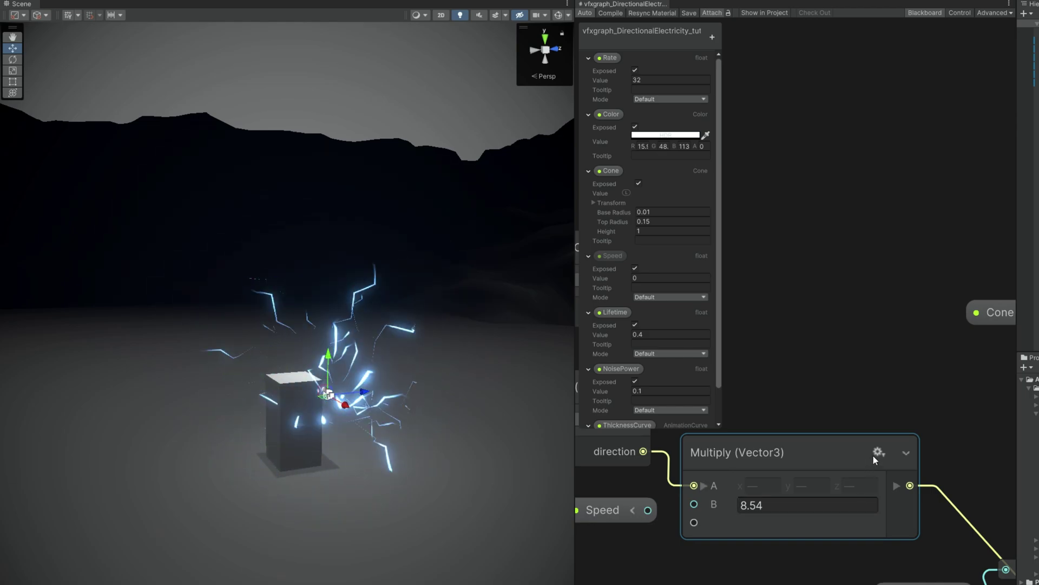
{"action": "left_click_drag", "start_coordinate": [739, 505], "coordinate": [732, 505]}
{"action": "left_click_drag", "start_coordinate": [363, 391], "coordinate": [204, 383]}
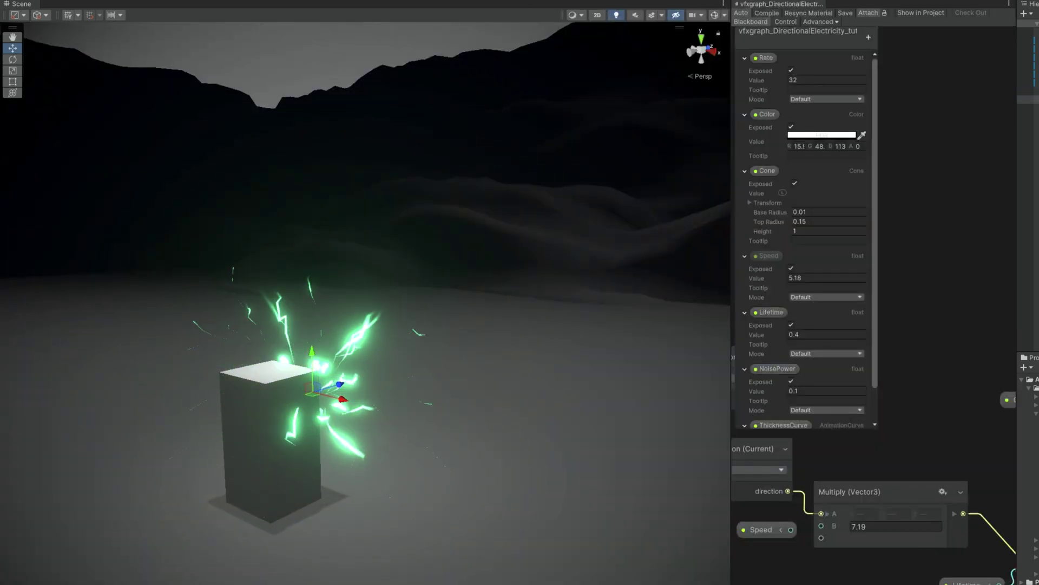